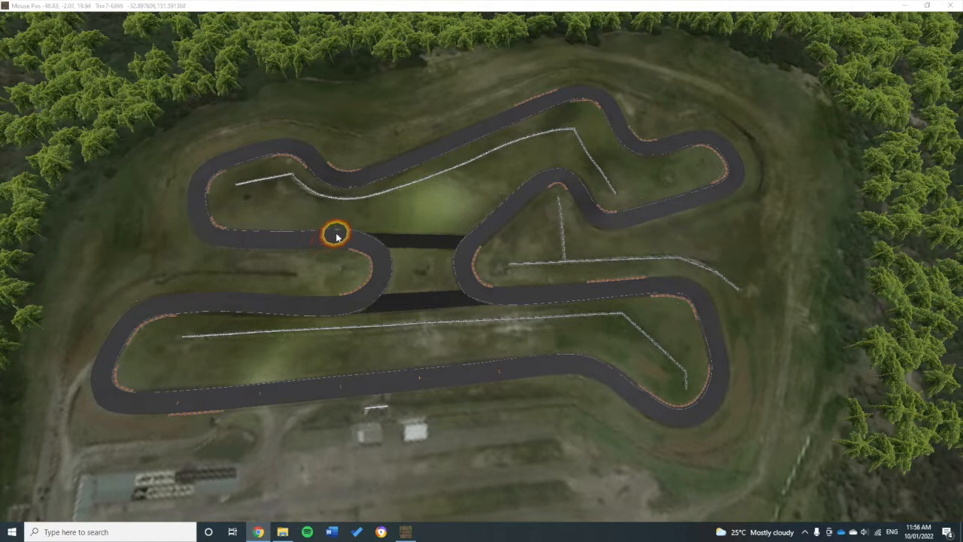
Step: Set up the string objects for the main straight, choosing the thin single white line from the PaintLines category
scroll(333, 232, up, 1)
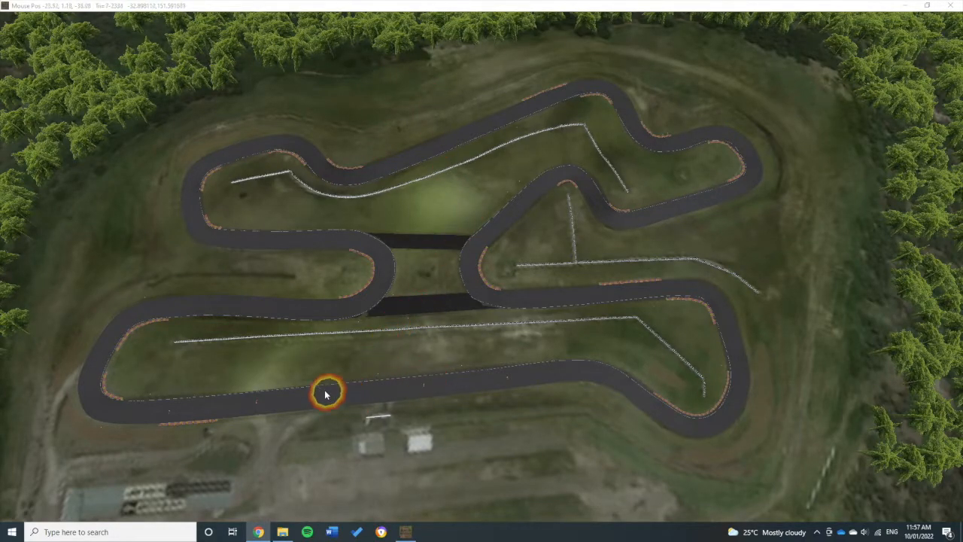
scroll(294, 410, up, 1)
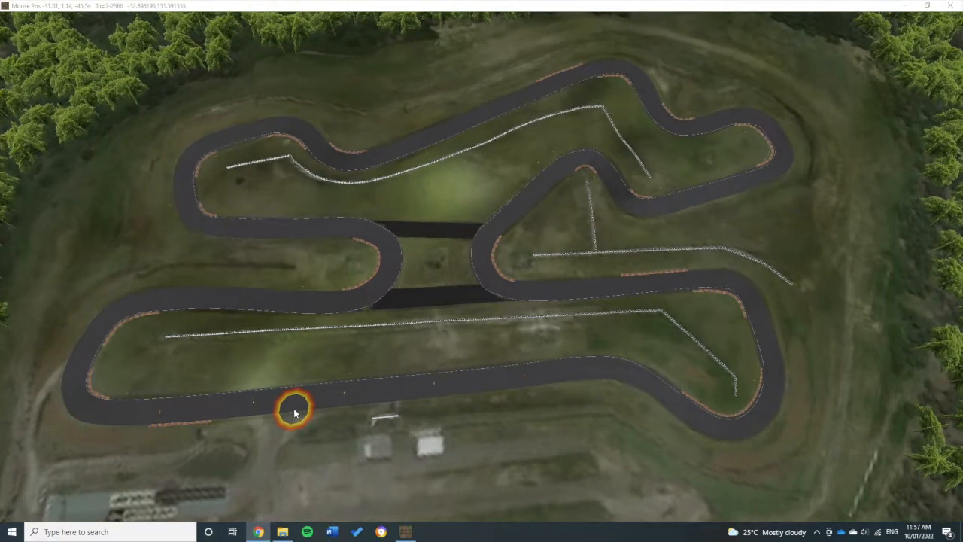
scroll(294, 410, up, 5)
right_drag(294, 410, 156, 372)
scroll(279, 377, up, 3)
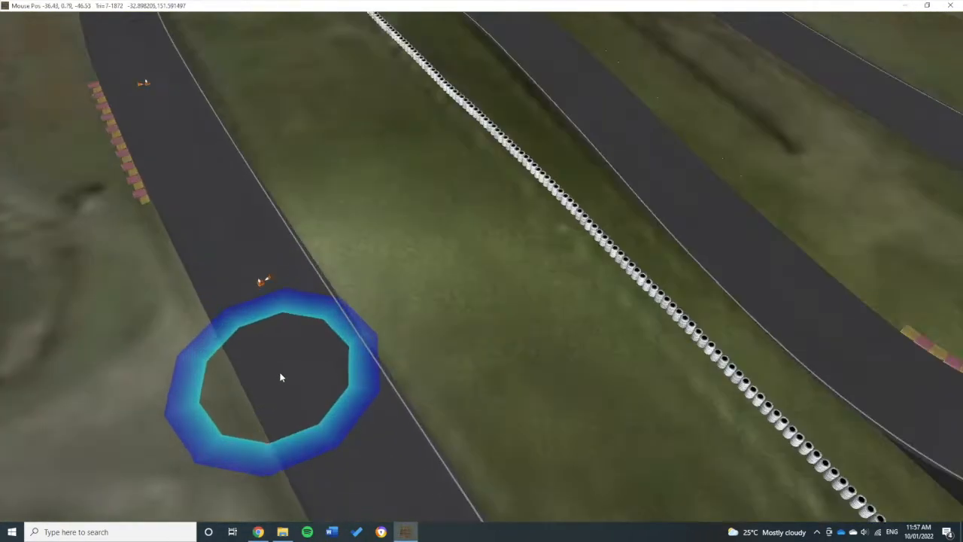
right_drag(410, 314, 448, 261)
middle_drag(474, 251, 516, 253)
scroll(515, 253, down, 2)
mouse_move(145, 7)
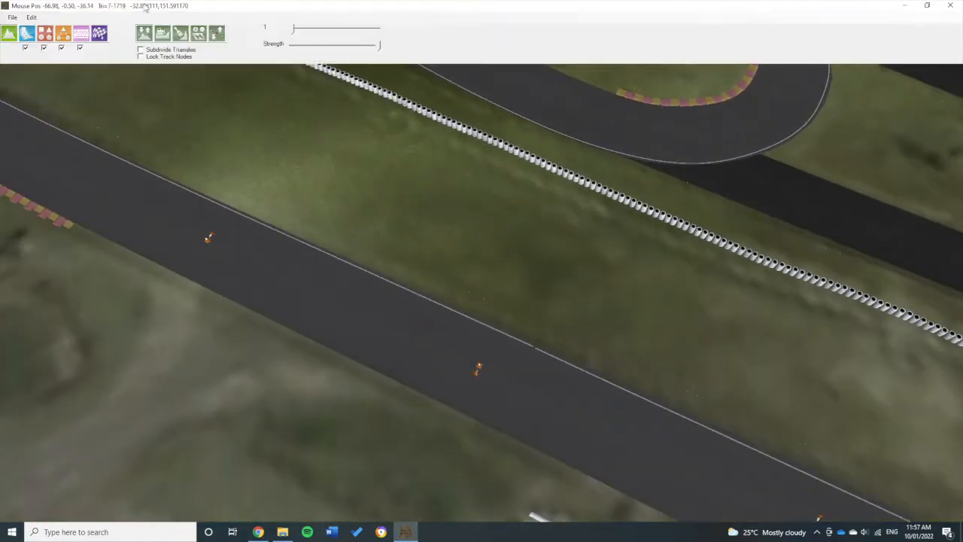
click(62, 33)
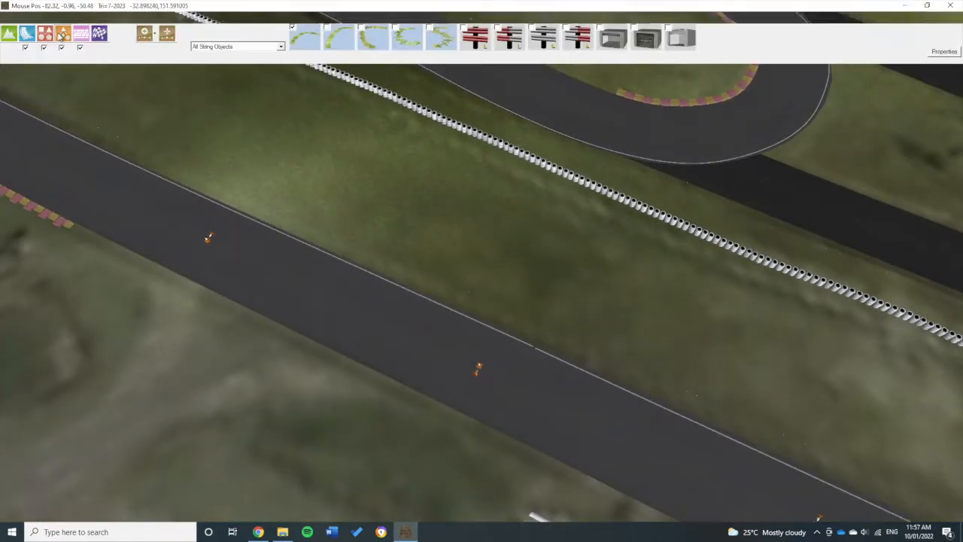
click(271, 47)
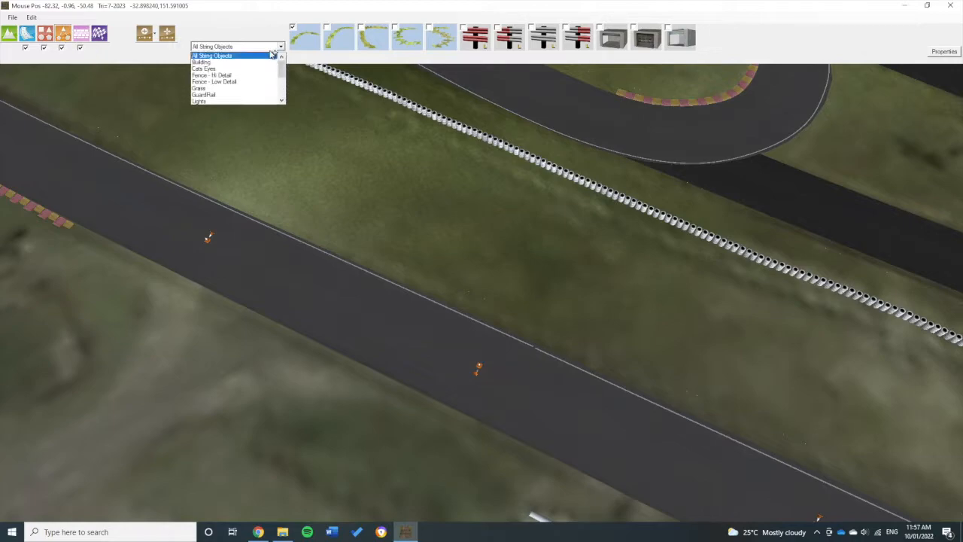
scroll(222, 94, down, 1)
click(209, 69)
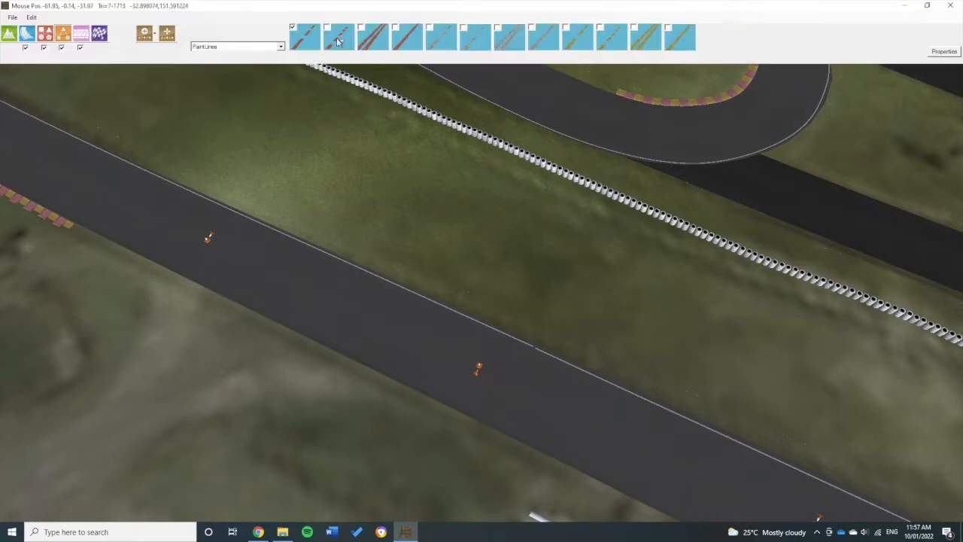
click(531, 28)
Step: Draw a new white paint line along the outer edge of the main straight, placing nodes past the rumble strip into the hairpin
click(149, 34)
click(168, 87)
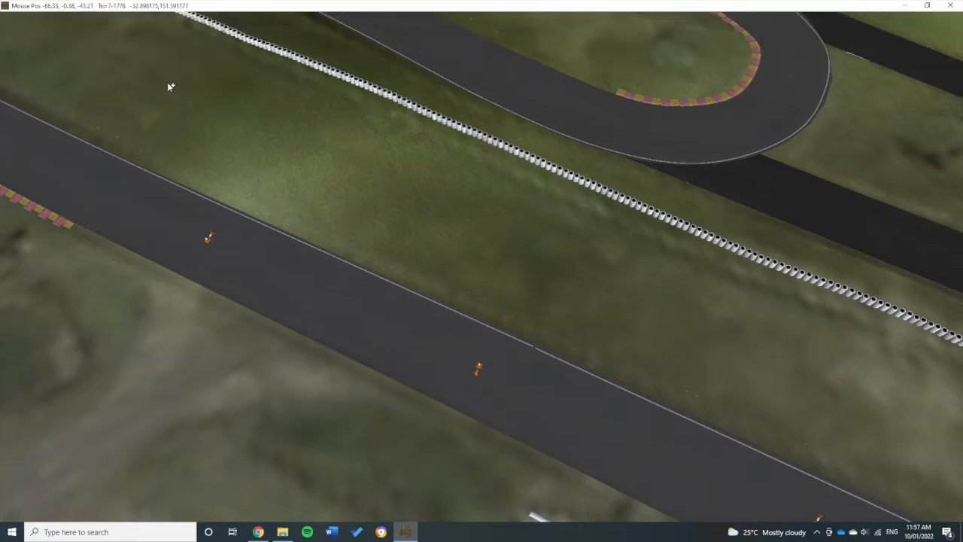
middle_drag(172, 151, 379, 239)
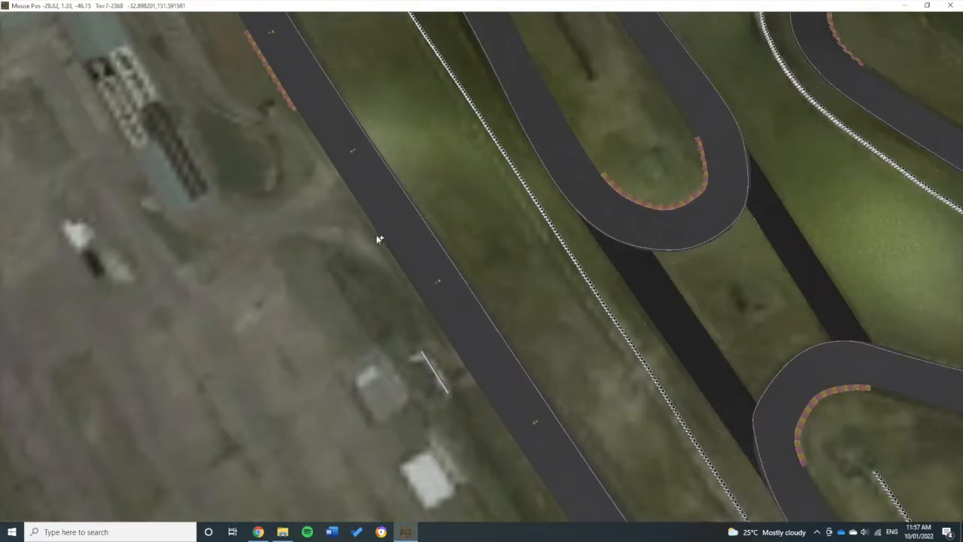
click(314, 134)
click(276, 73)
scroll(277, 71, down, 2)
middle_drag(296, 129, 299, 305)
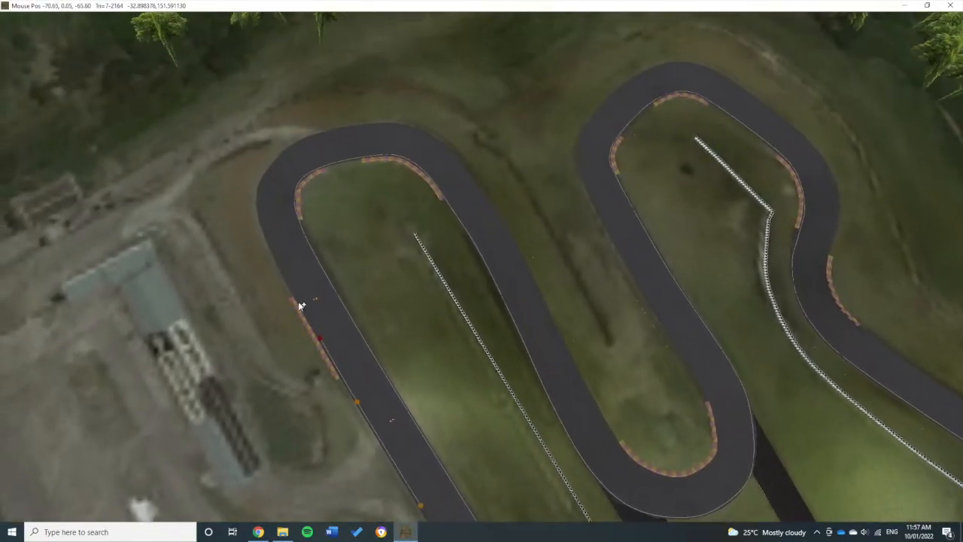
scroll(291, 283, up, 3)
click(262, 230)
click(223, 132)
click(229, 97)
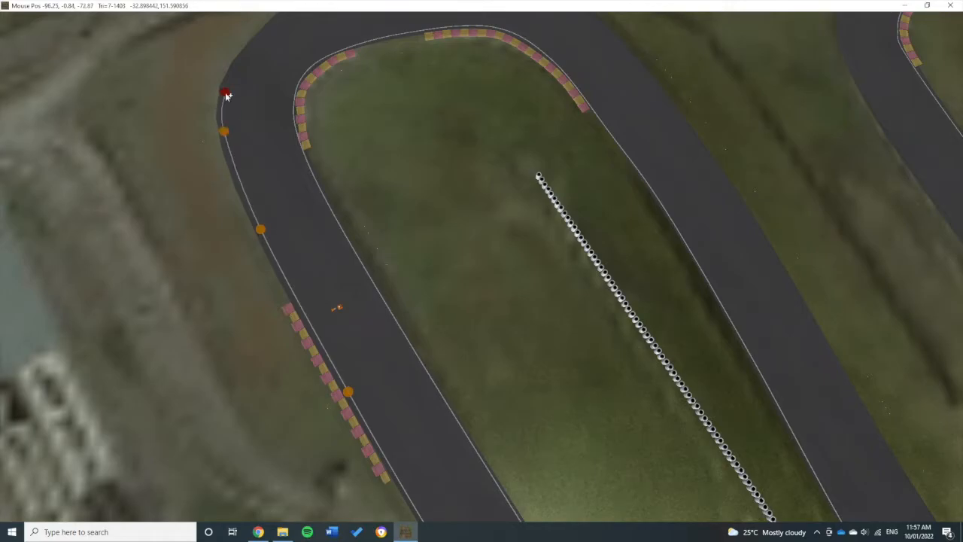
Step: Delete the nodes of the new paint line on the outer edge of the main straight
scroll(229, 97, down, 6)
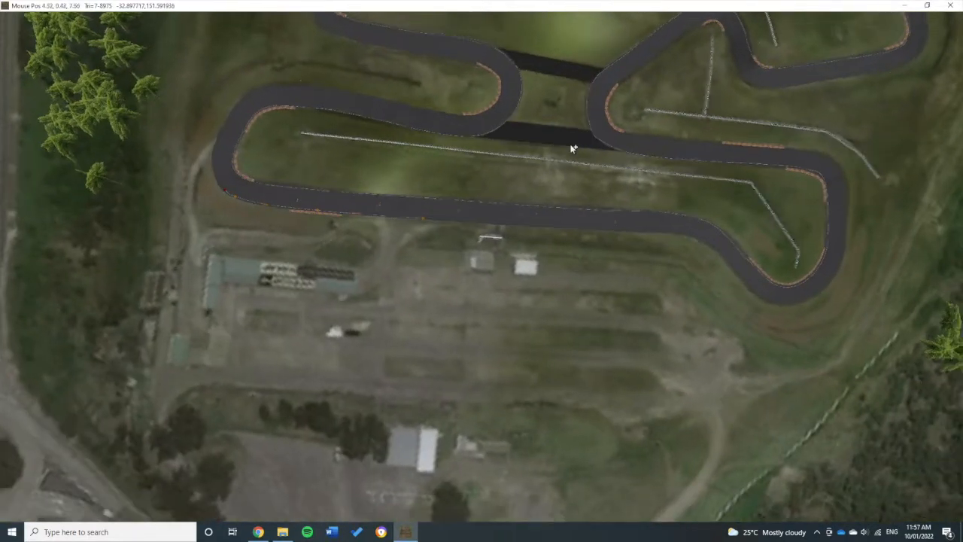
scroll(585, 138, up, 5)
scroll(478, 110, down, 3)
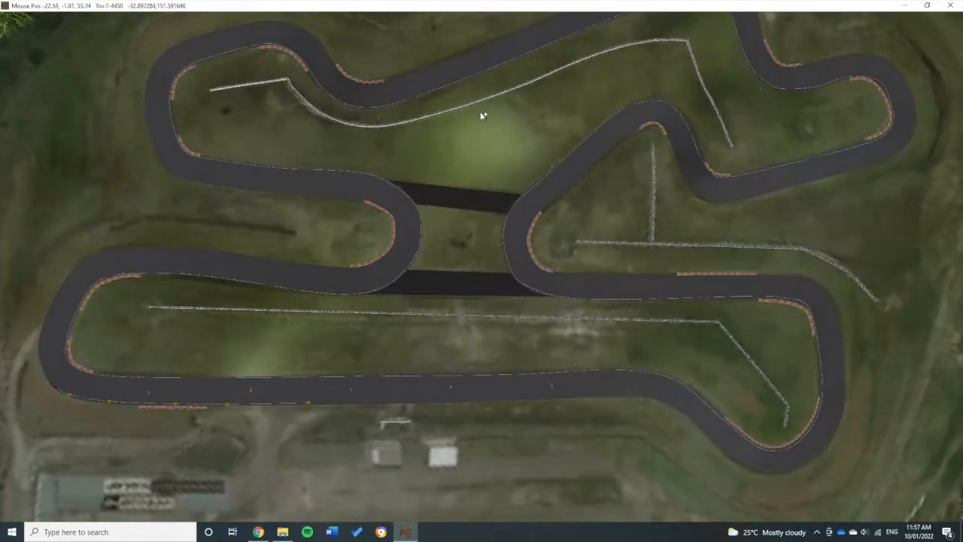
scroll(545, 159, up, 4)
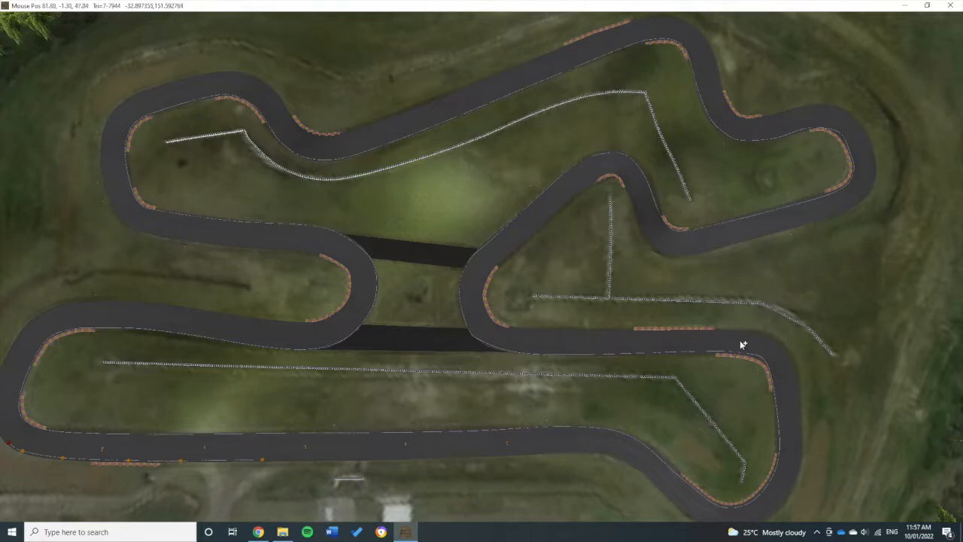
mouse_move(252, 7)
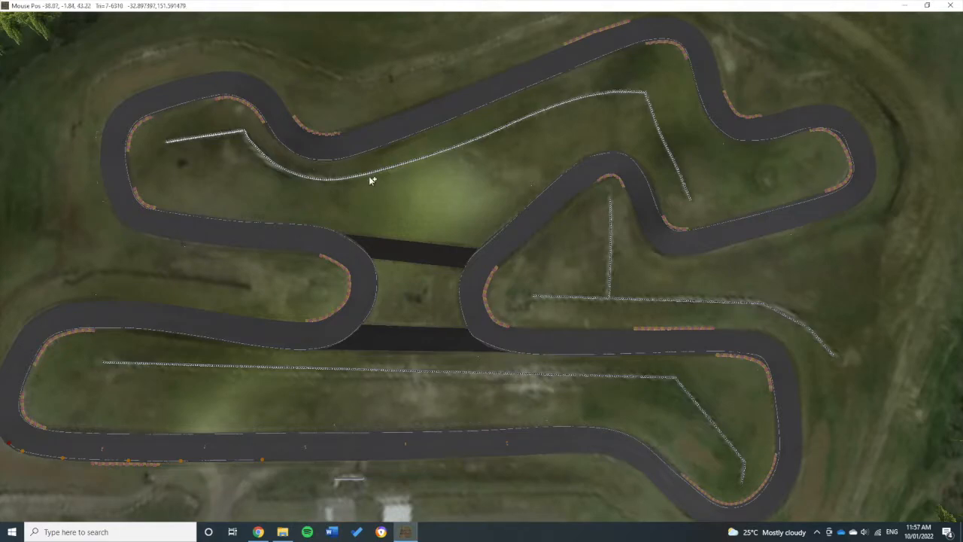
mouse_move(145, 39)
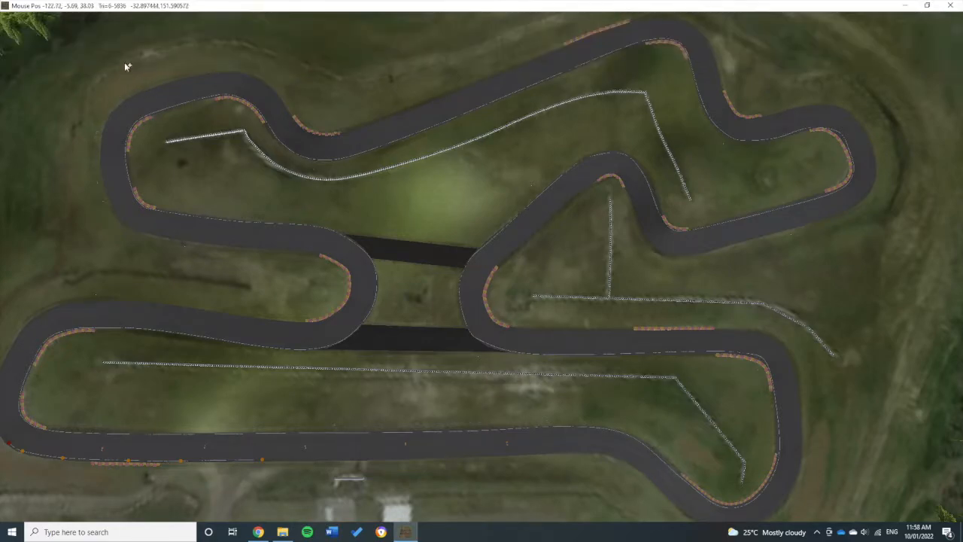
scroll(337, 345, up, 3)
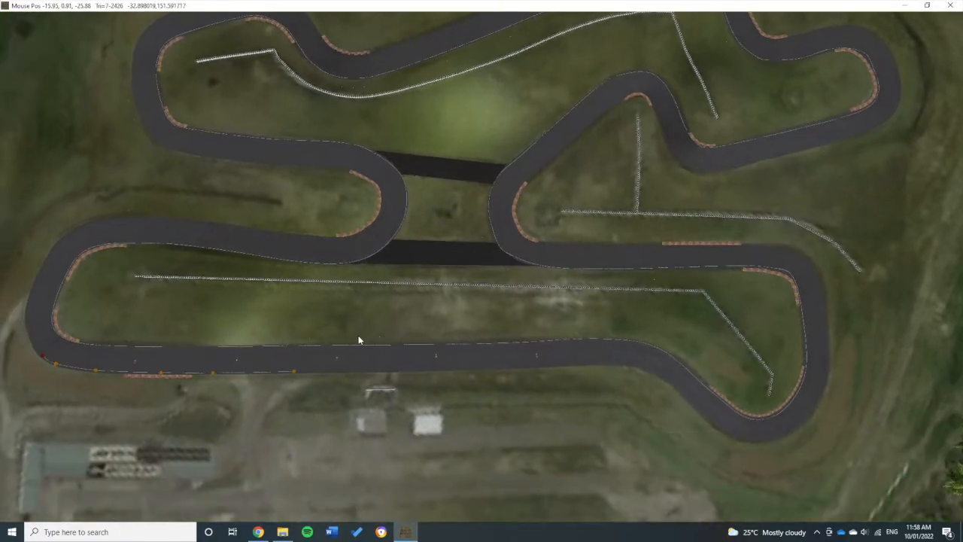
key(Delete)
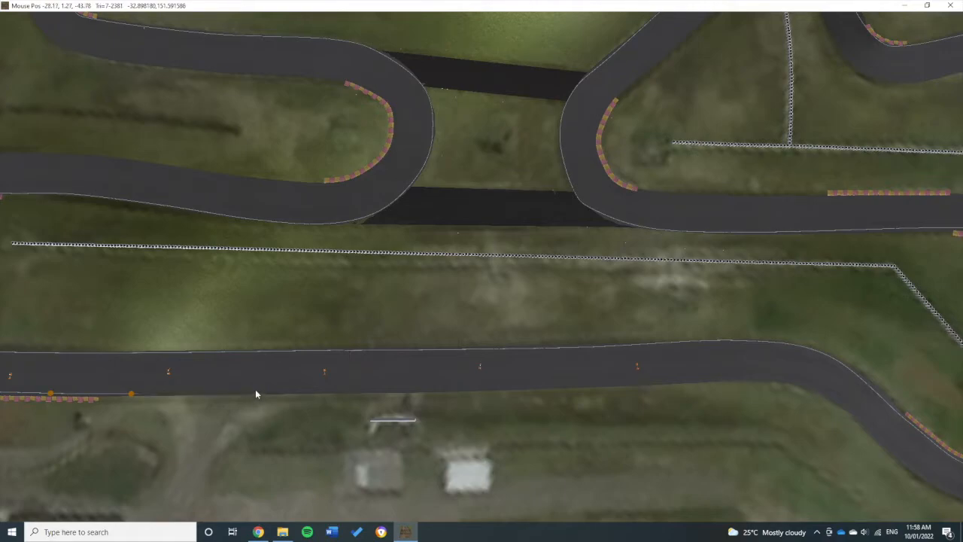
right_drag(257, 391, 397, 384)
key(Delete)
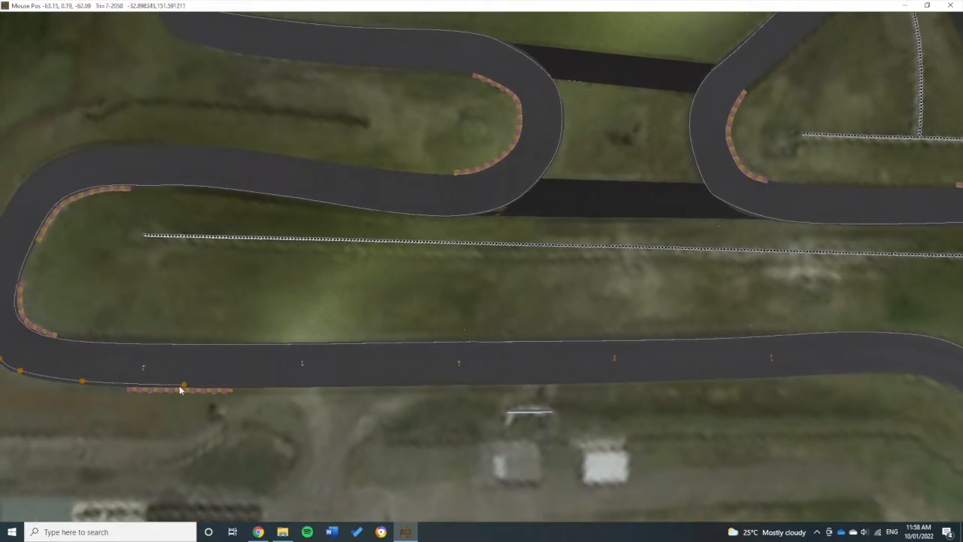
key(Delete)
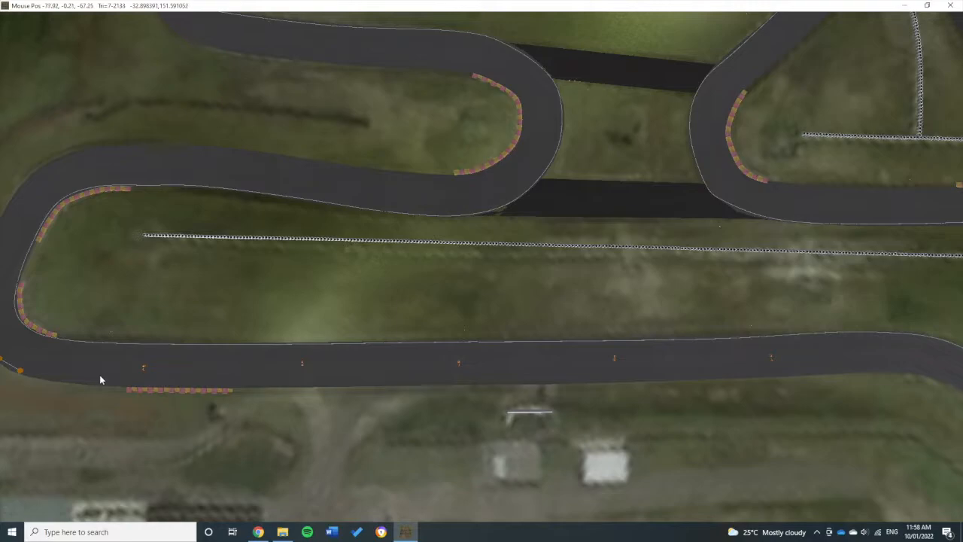
right_drag(100, 376, 151, 375)
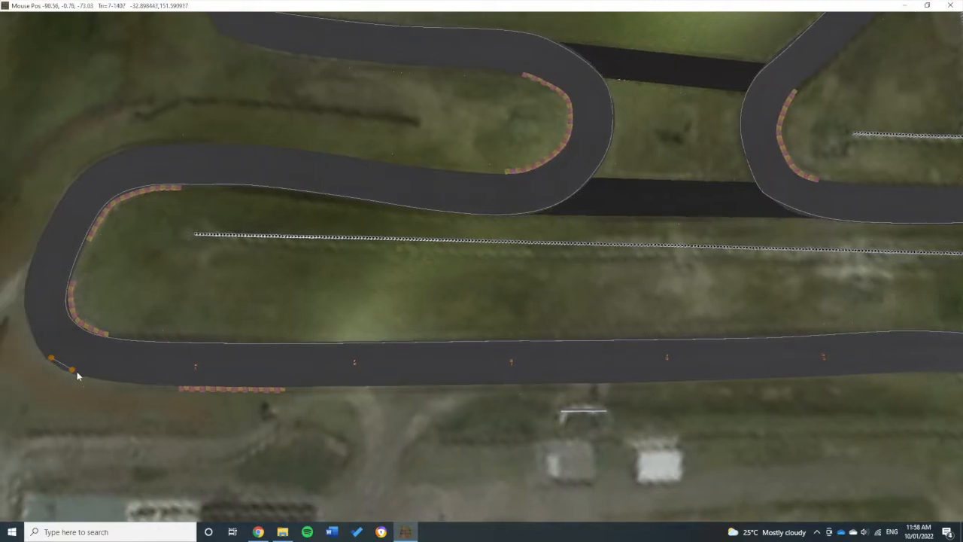
Step: Select the existing white line on the inner edge of the circuit and examine how its nodes follow the tarmac
click(137, 341)
mouse_move(365, 2)
scroll(342, 146, up, 3)
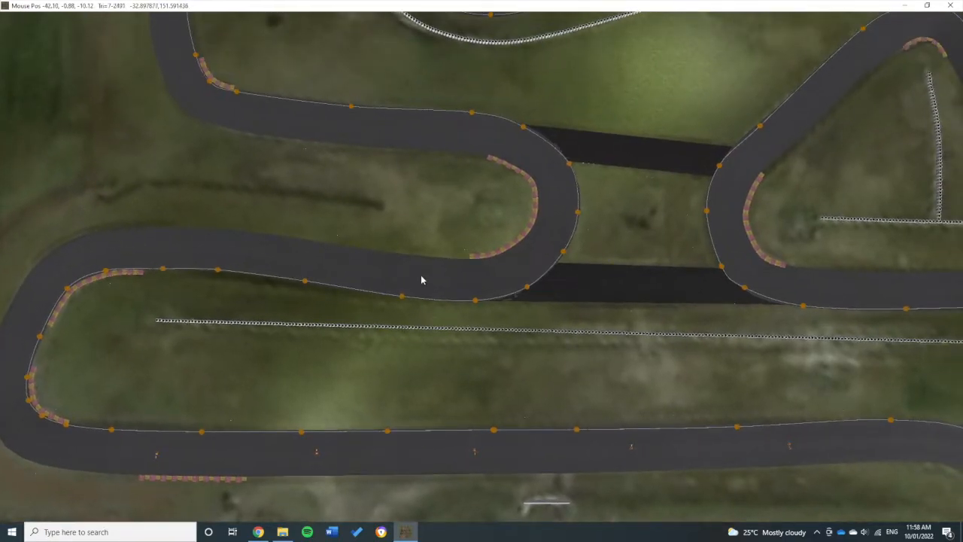
scroll(422, 279, up, 3)
scroll(421, 282, up, 3)
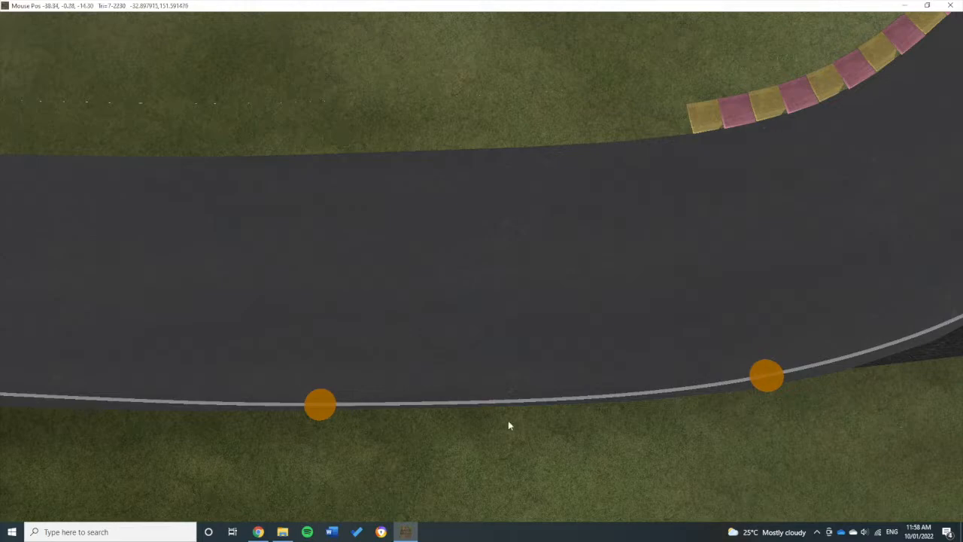
scroll(558, 152, down, 3)
scroll(390, 143, up, 3)
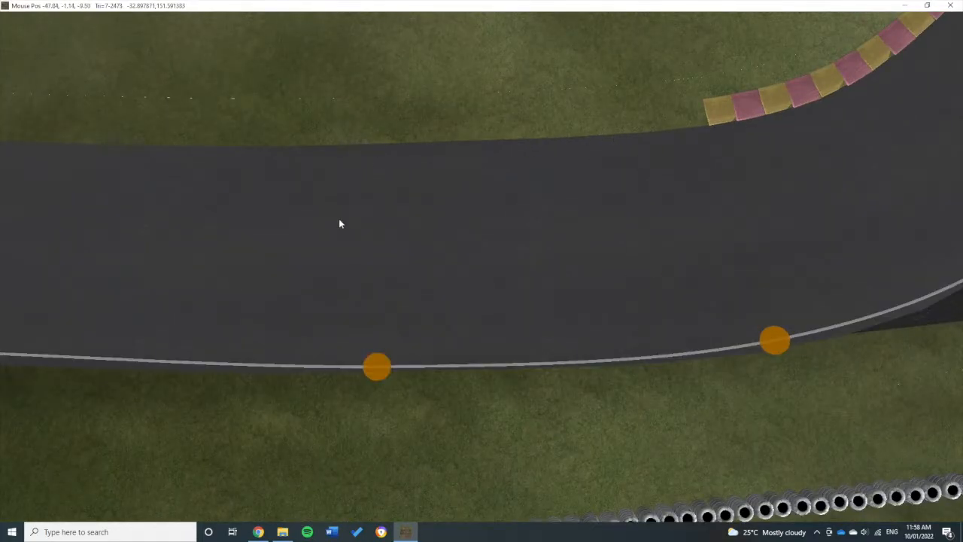
middle_drag(236, 385, 465, 378)
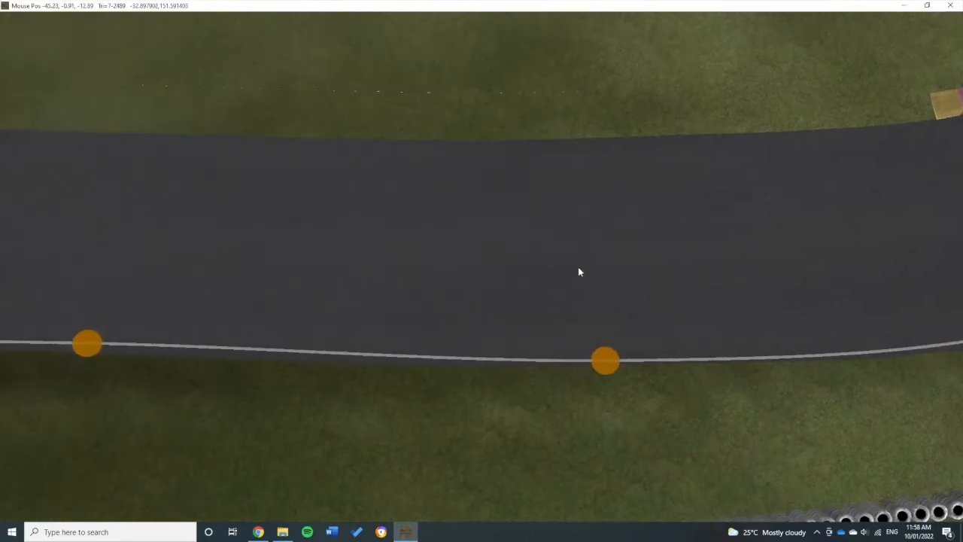
middle_drag(385, 206, 617, 216)
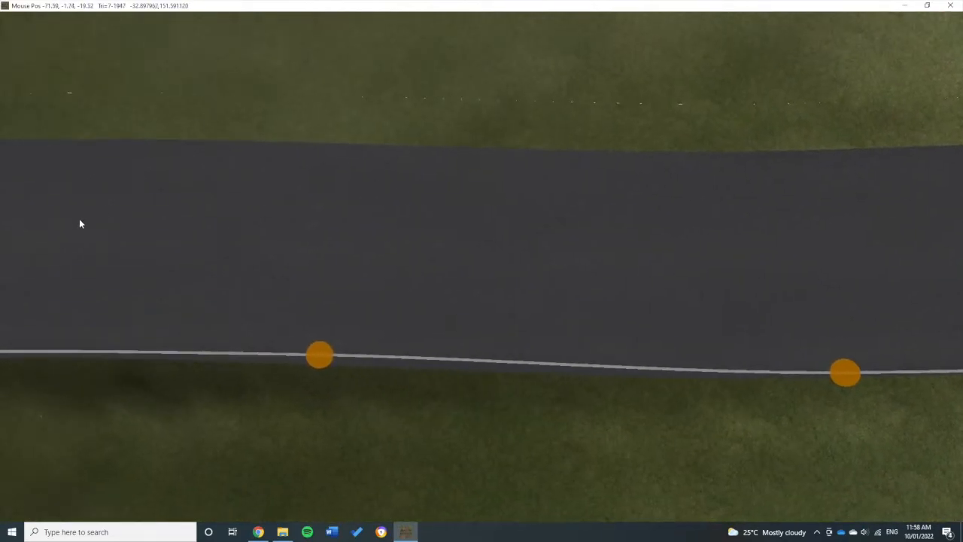
scroll(111, 205, down, 7)
scroll(116, 202, down, 8)
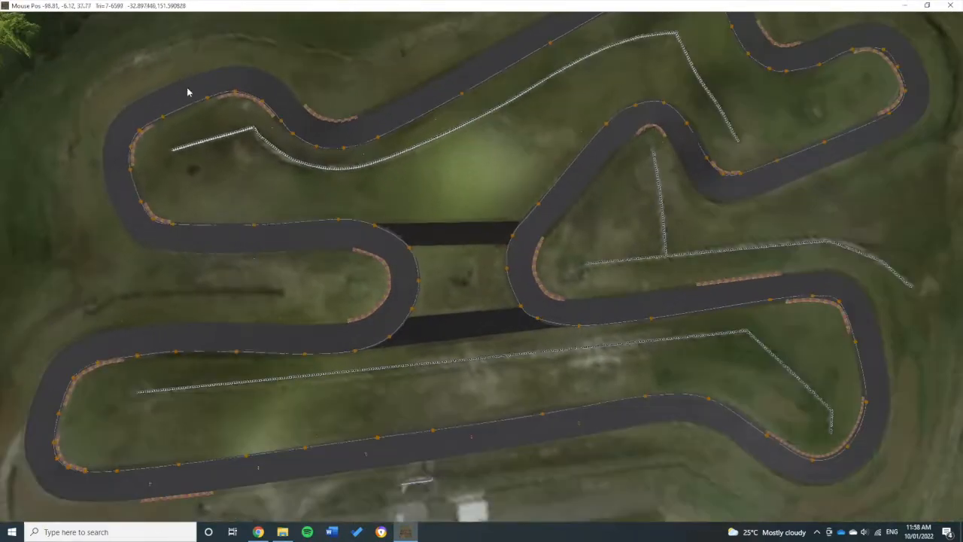
Step: Open the Materials library and show the Road materials of the Raceday pack
mouse_move(78, 27)
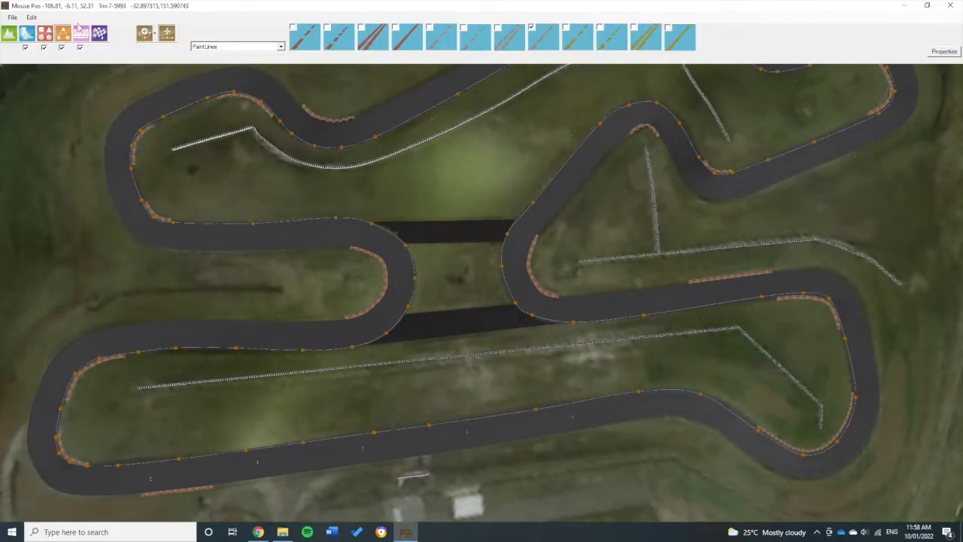
click(33, 18)
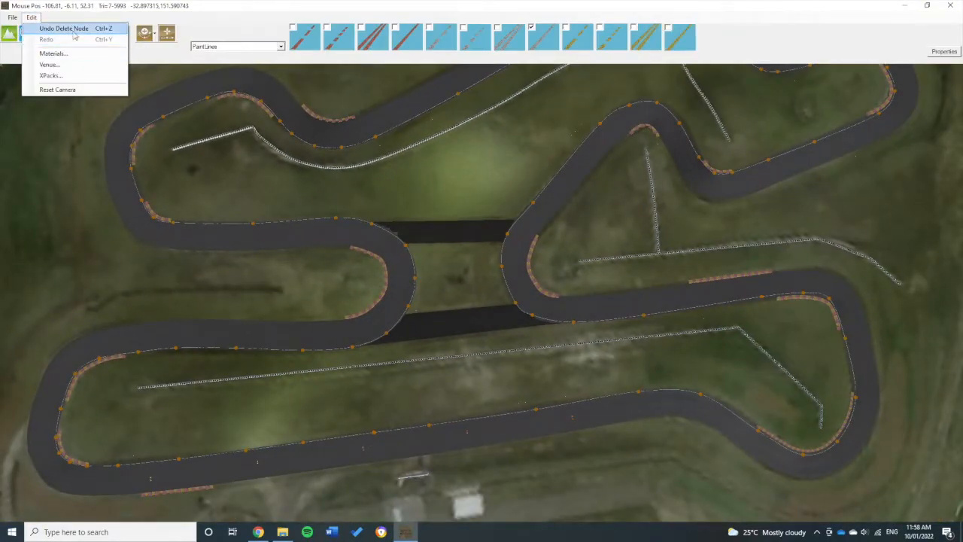
click(53, 53)
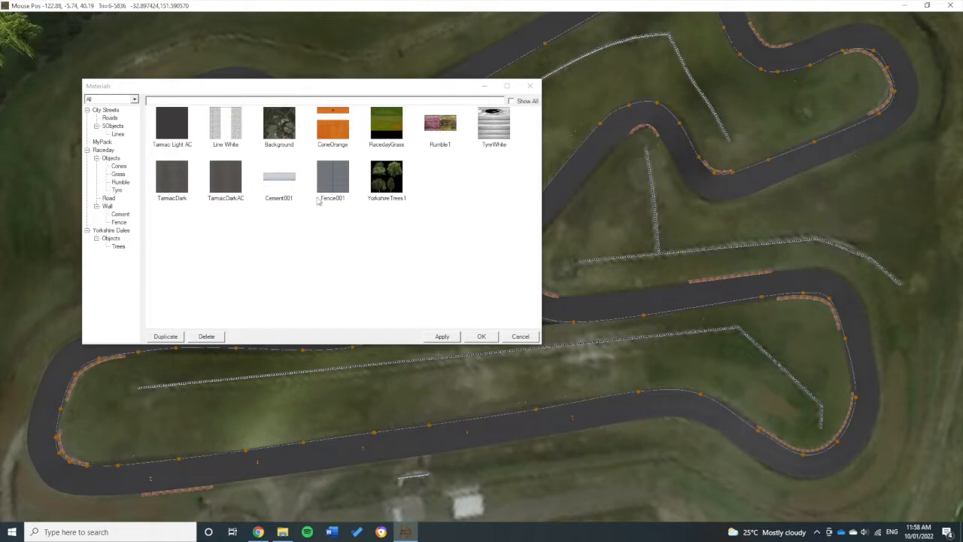
click(109, 198)
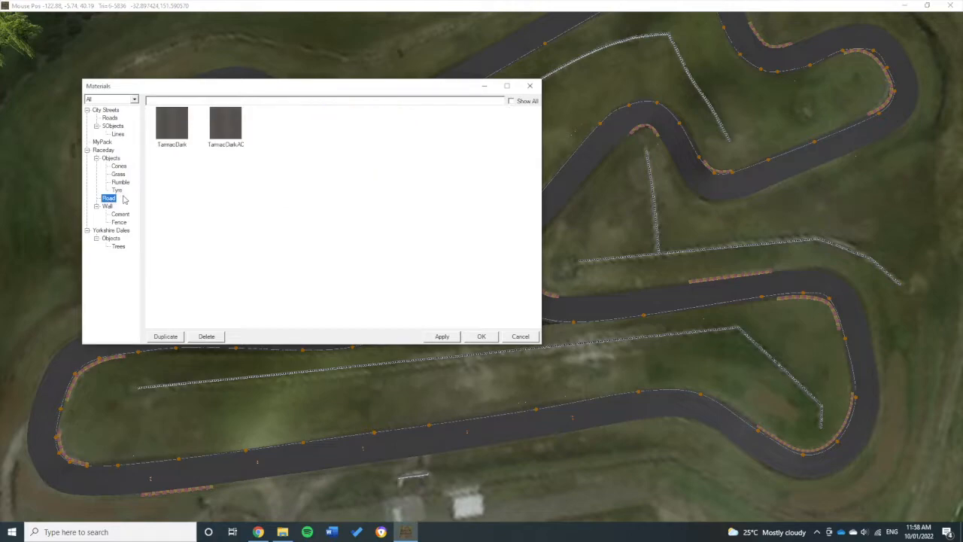
Step: Compare the properties of the TarmacDark and TarmacDarkAC road materials
click(235, 139)
click(181, 137)
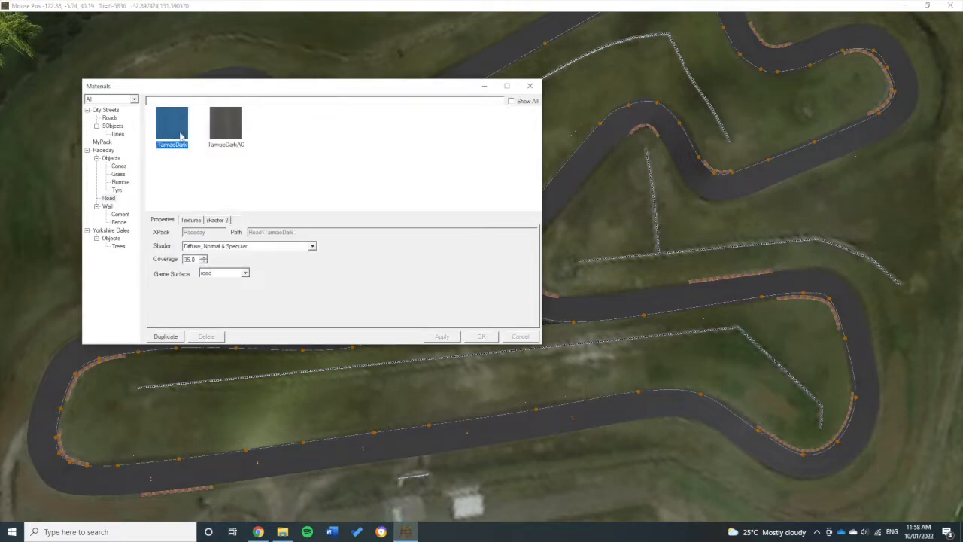
right_drag(597, 238, 678, 198)
click(213, 137)
click(181, 136)
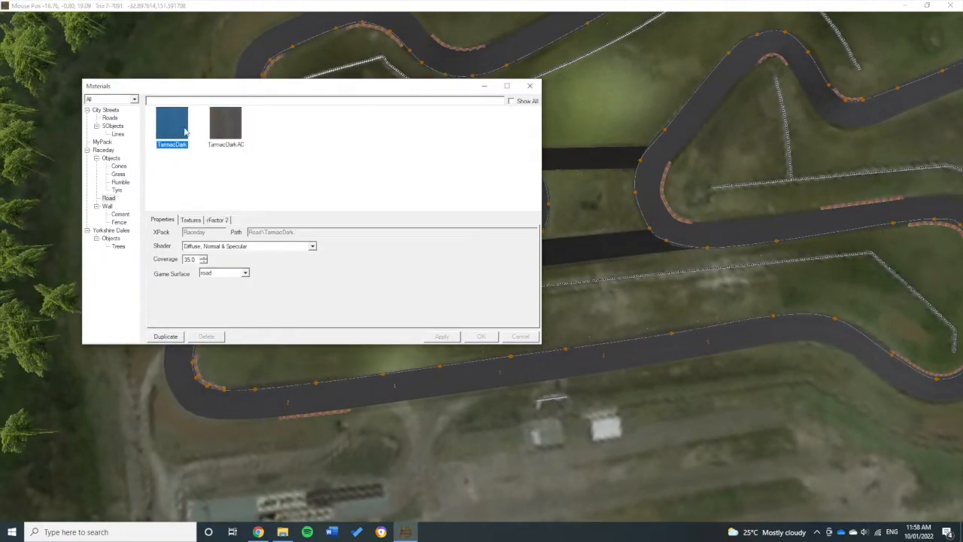
click(239, 138)
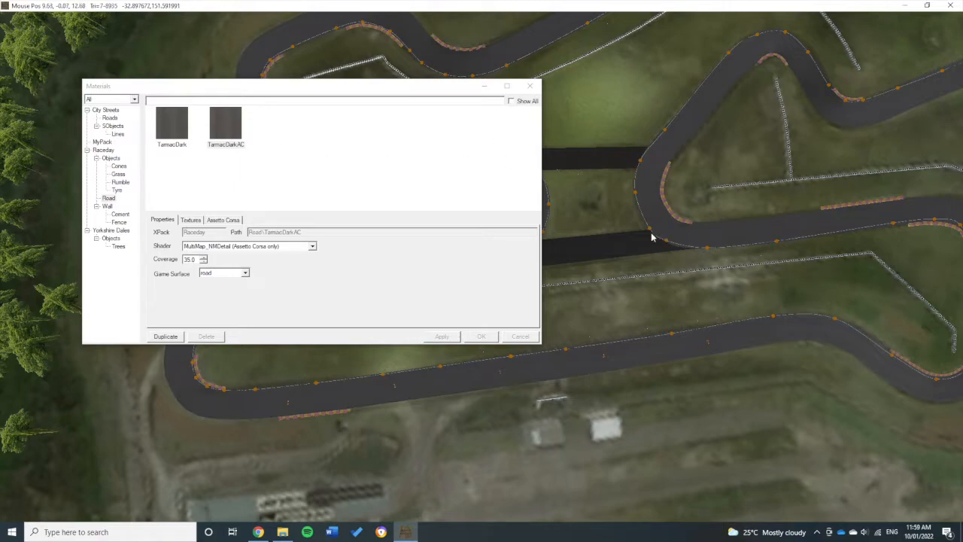
click(226, 124)
right_drag(849, 232, 763, 252)
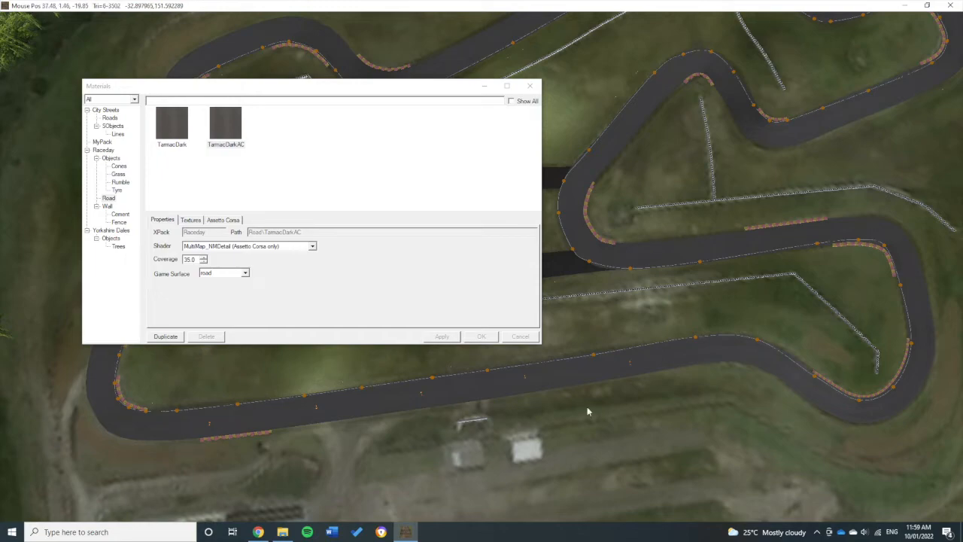
Step: Alternate between the TarmacDarkAC and TarmacDark road materials and examine which shader and game surface each one uses
click(214, 139)
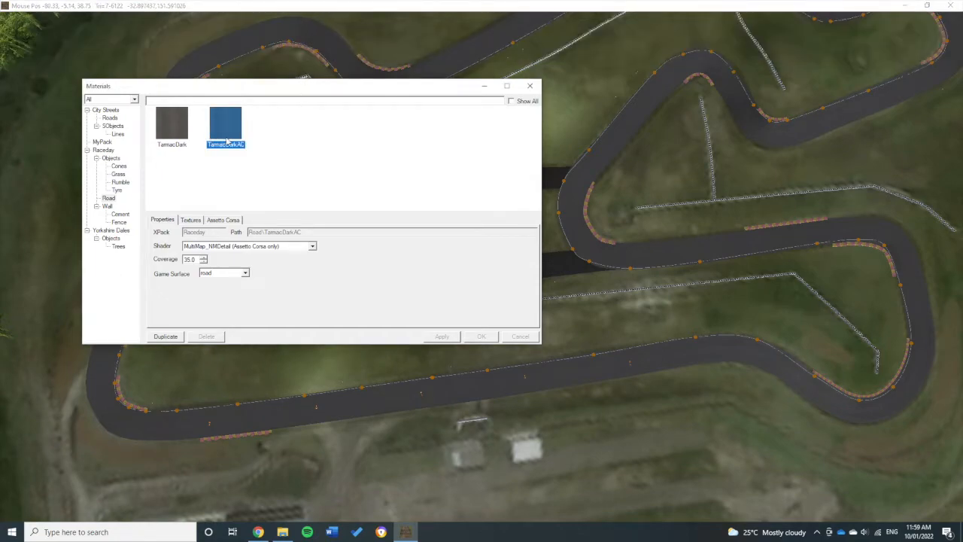
click(170, 119)
click(210, 123)
click(170, 136)
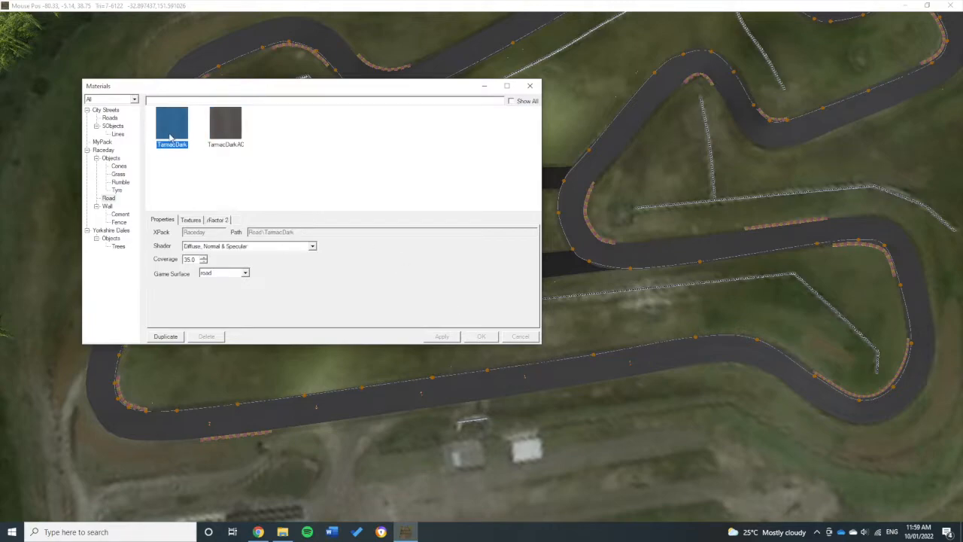
click(557, 254)
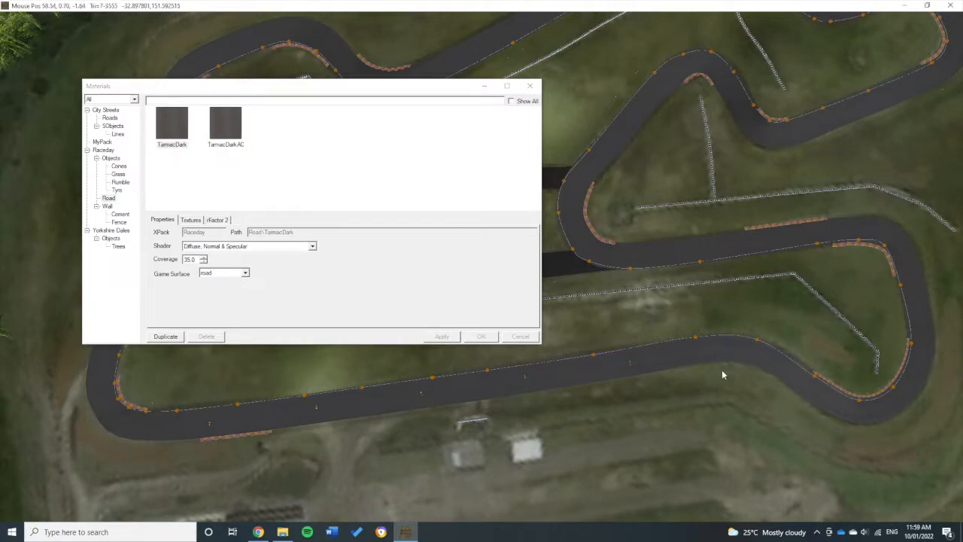
click(169, 134)
right_drag(790, 151, 764, 226)
Step: Try to open the TarmacDark material's diffuse texture in an image editor
click(165, 120)
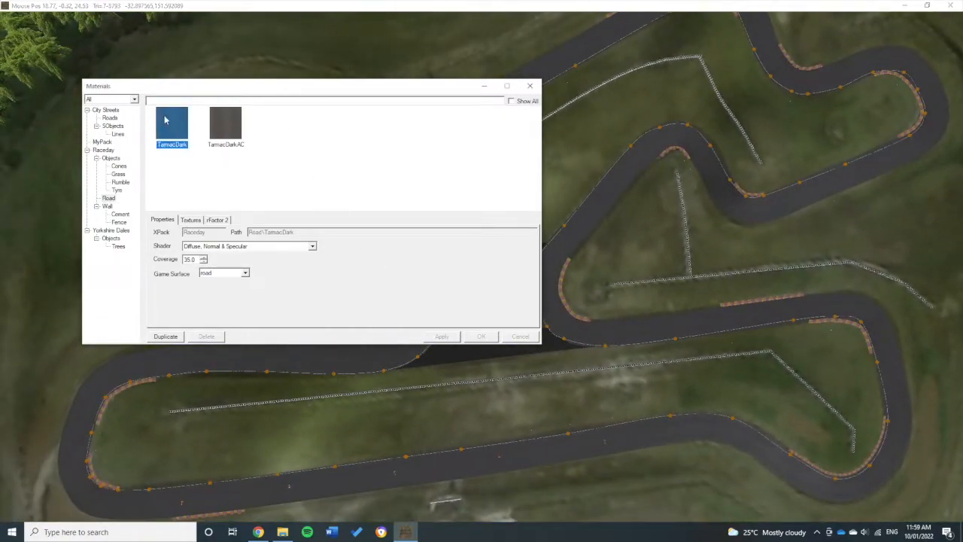
click(190, 219)
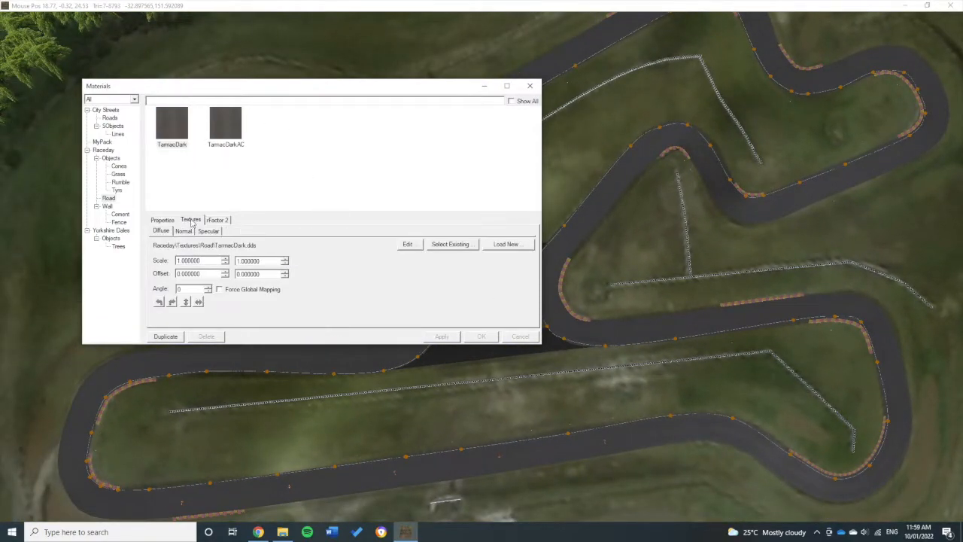
click(419, 247)
drag(421, 249, 337, 138)
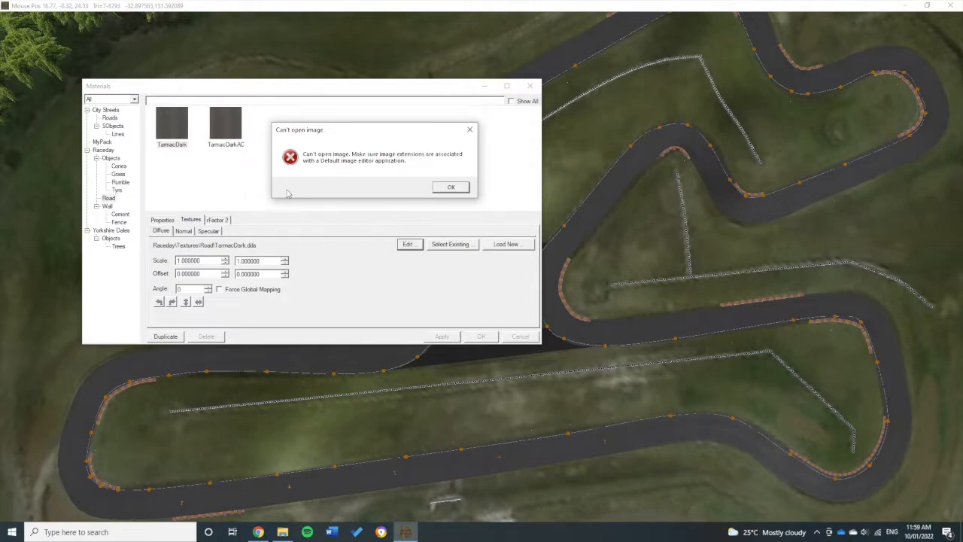
drag(278, 130, 276, 127)
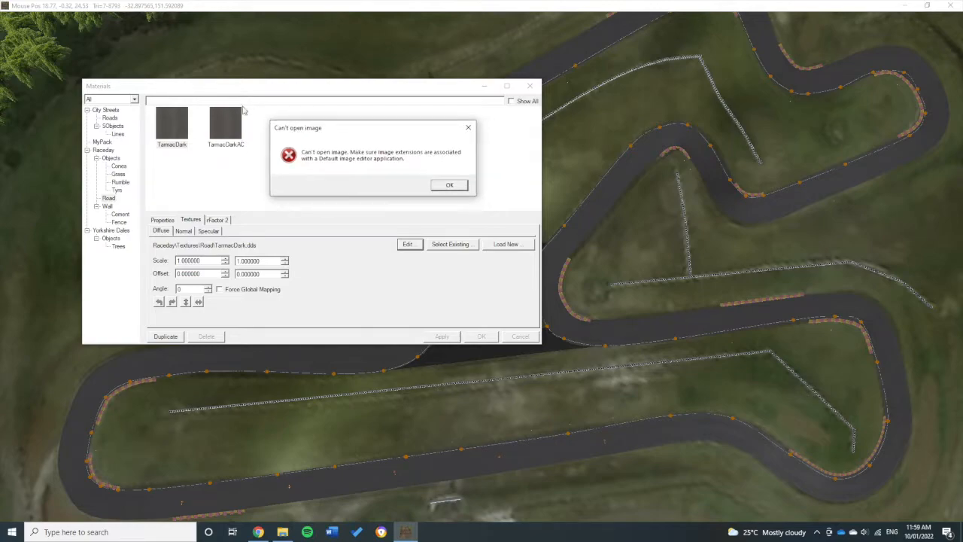
click(460, 188)
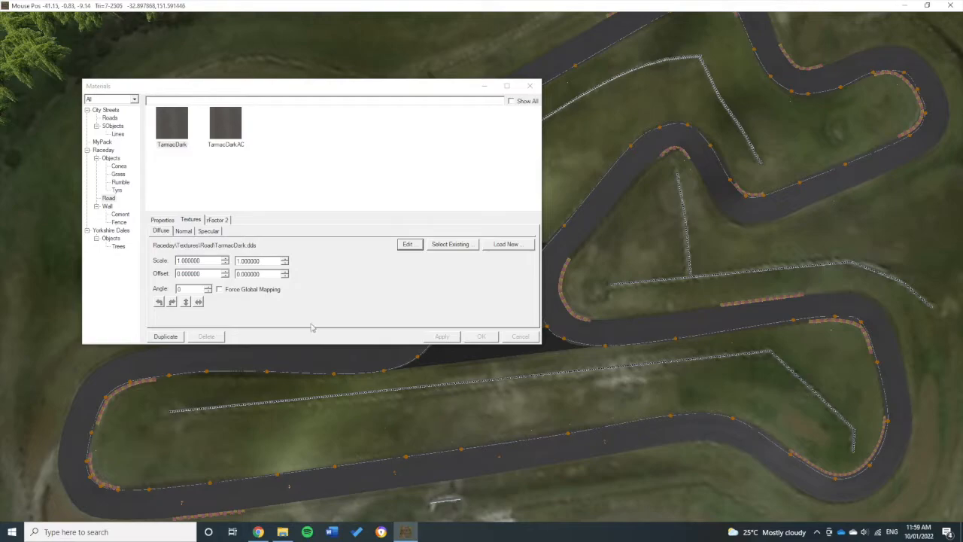
Step: Switch to File Explorer and open the XPacks folder of the Newcastle Kart project in Documents\Race Track Builder
click(283, 531)
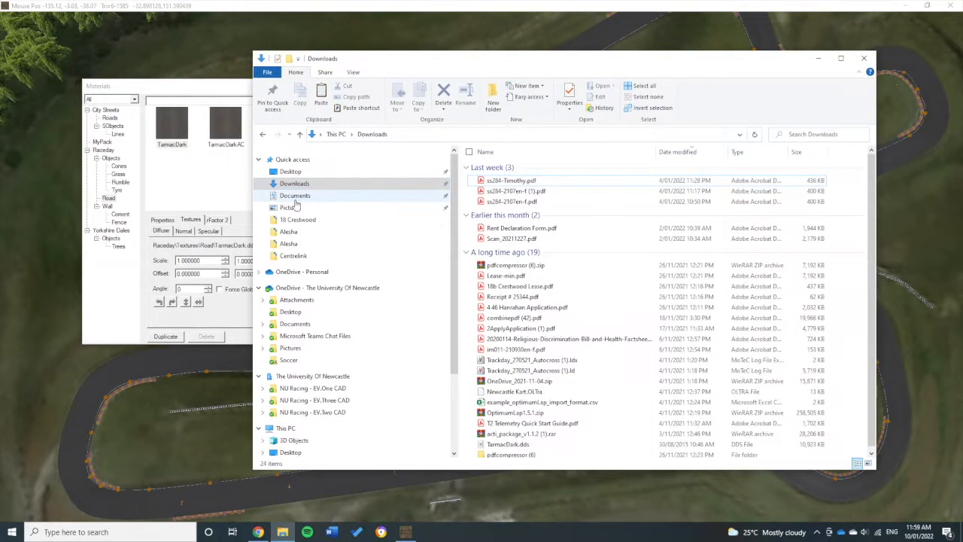
click(294, 195)
scroll(522, 252, down, 12)
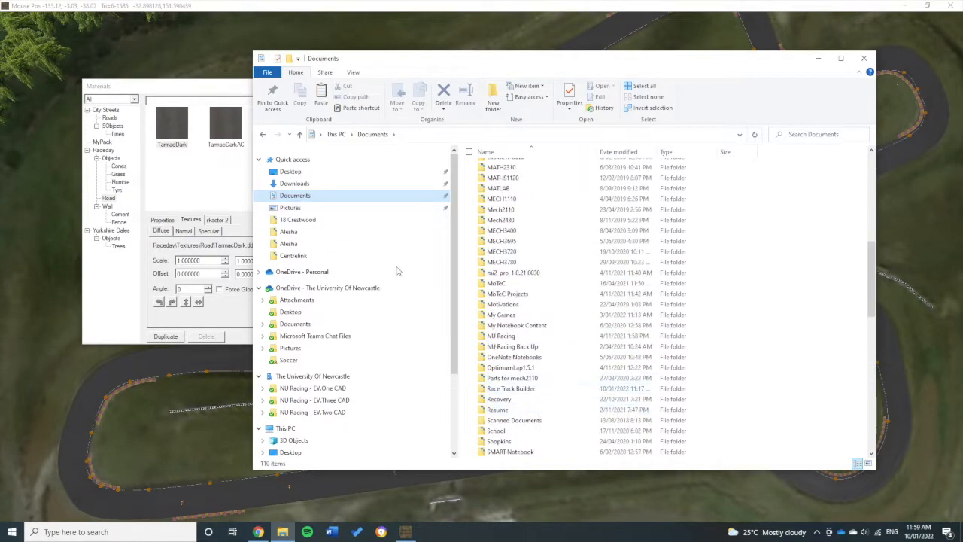
double_click(508, 391)
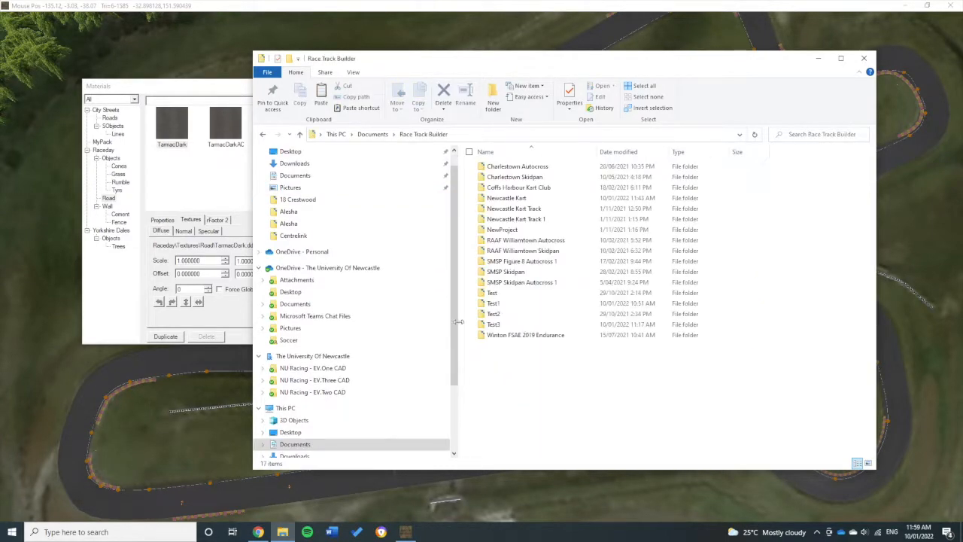
double_click(535, 199)
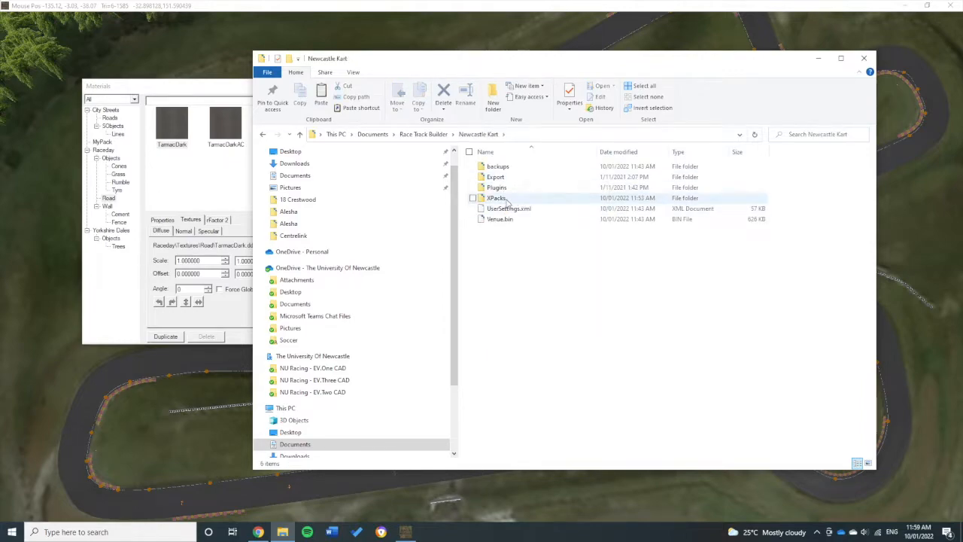
double_click(506, 199)
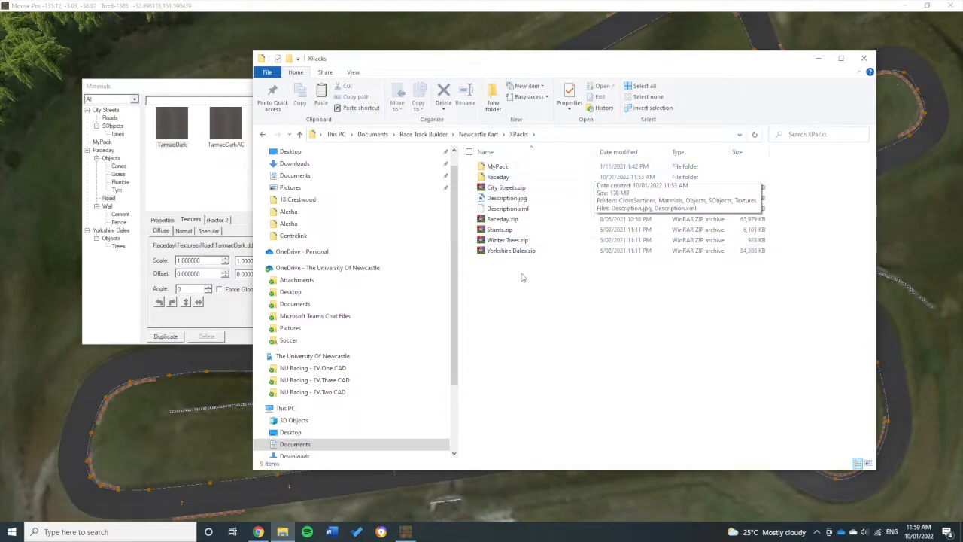
Step: Compare the Raceday folder with Raceday.zip and the other zipped packs, such as City Streets, Stunts, Winter Trees and Yorkshire Dales
click(501, 219)
click(485, 177)
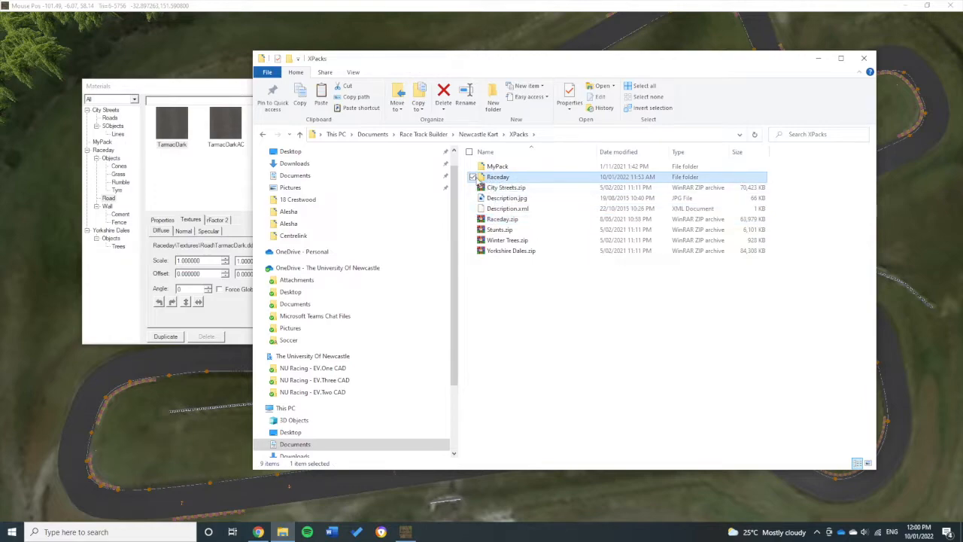
click(500, 219)
click(484, 176)
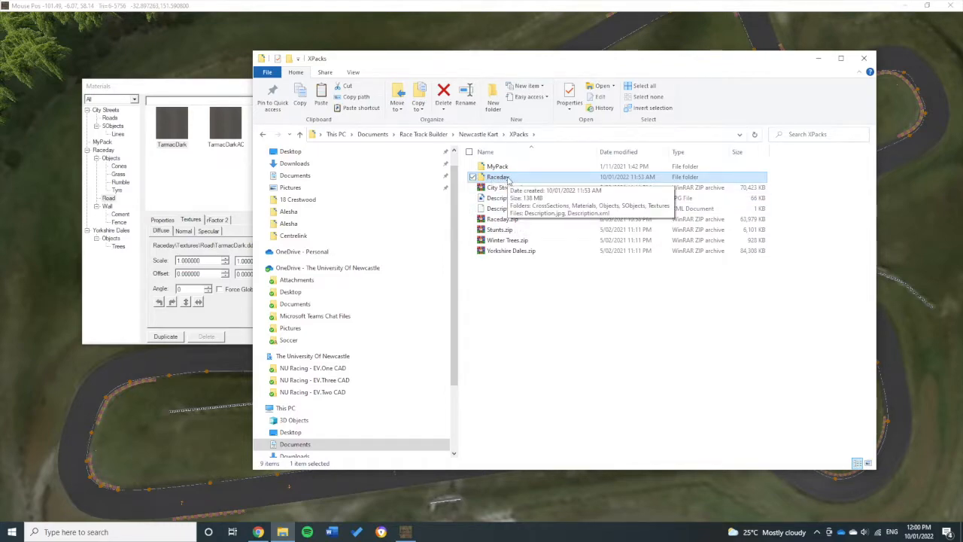
click(506, 219)
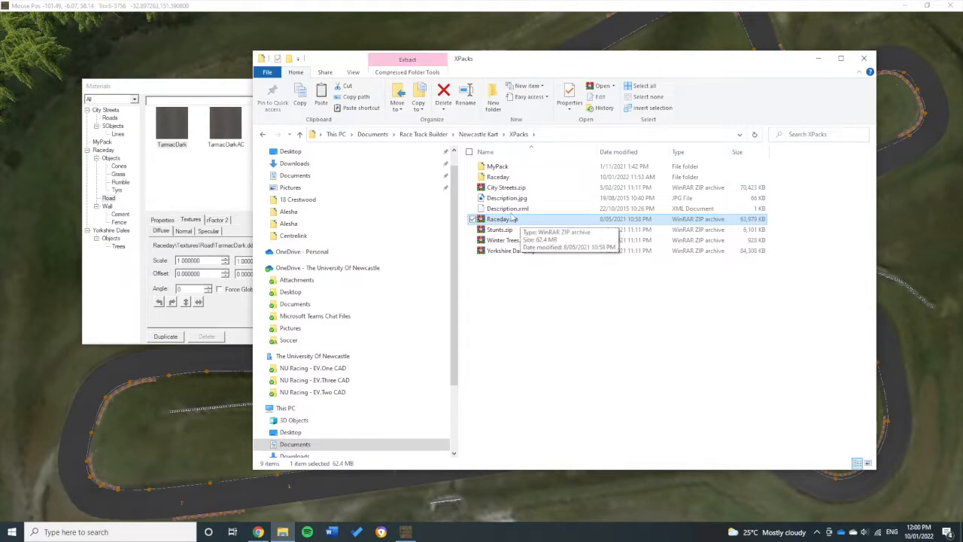
click(511, 188)
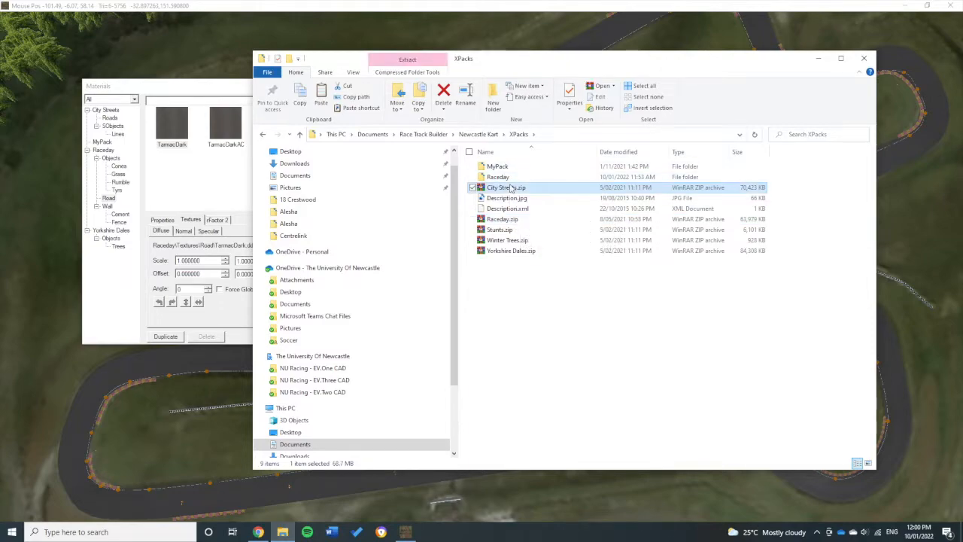
click(518, 230)
click(530, 242)
click(533, 251)
click(534, 241)
click(530, 231)
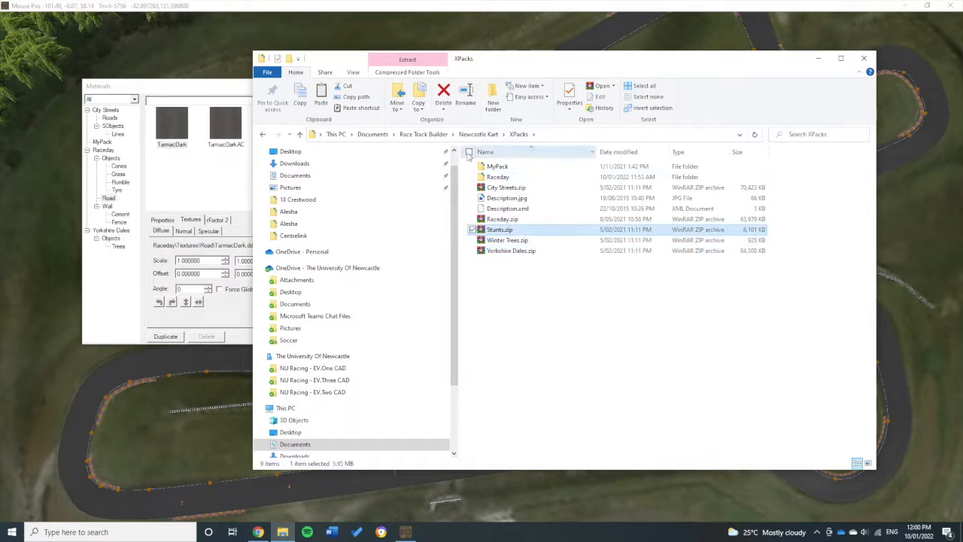
click(500, 188)
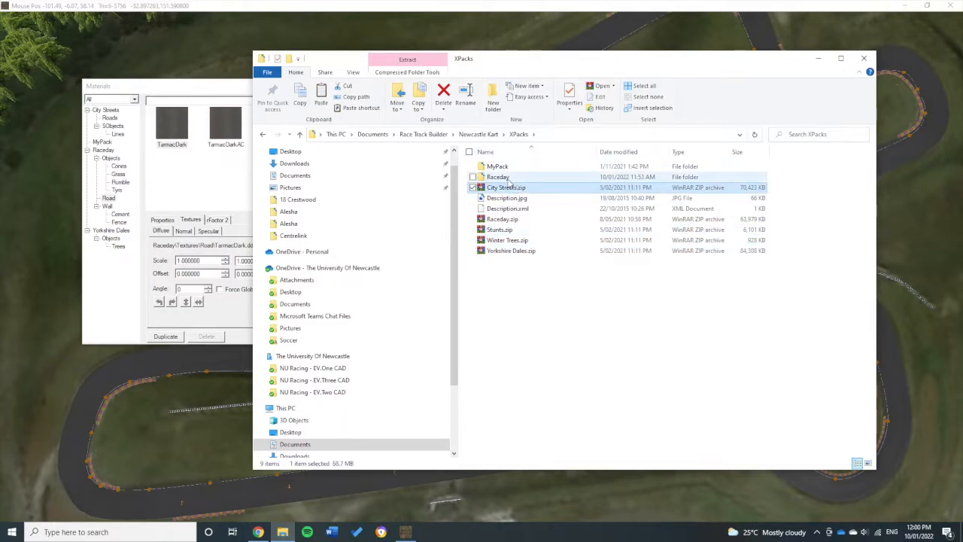
Step: Open the Road folder in the Raceday pack's Materials and inspect TarmacDark.jpg enlarged
double_click(507, 177)
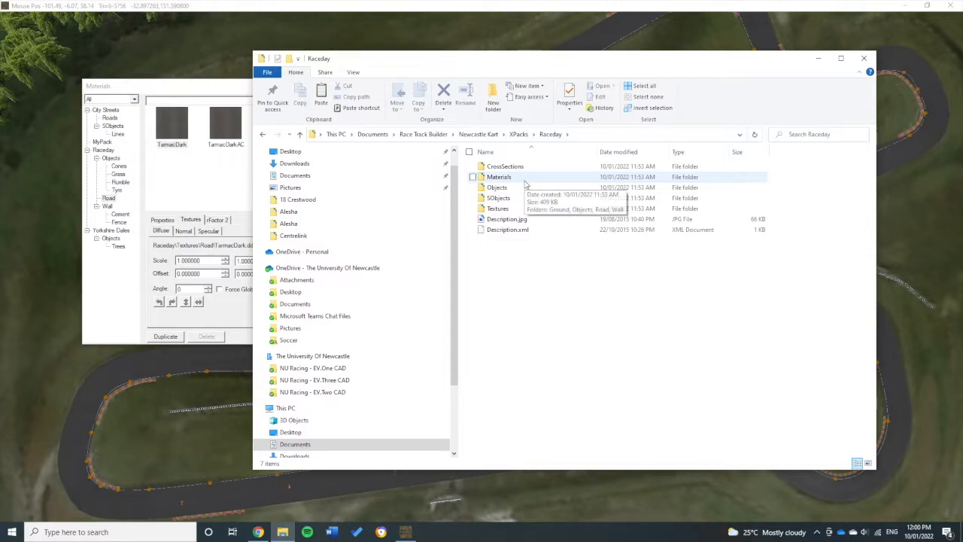
double_click(510, 178)
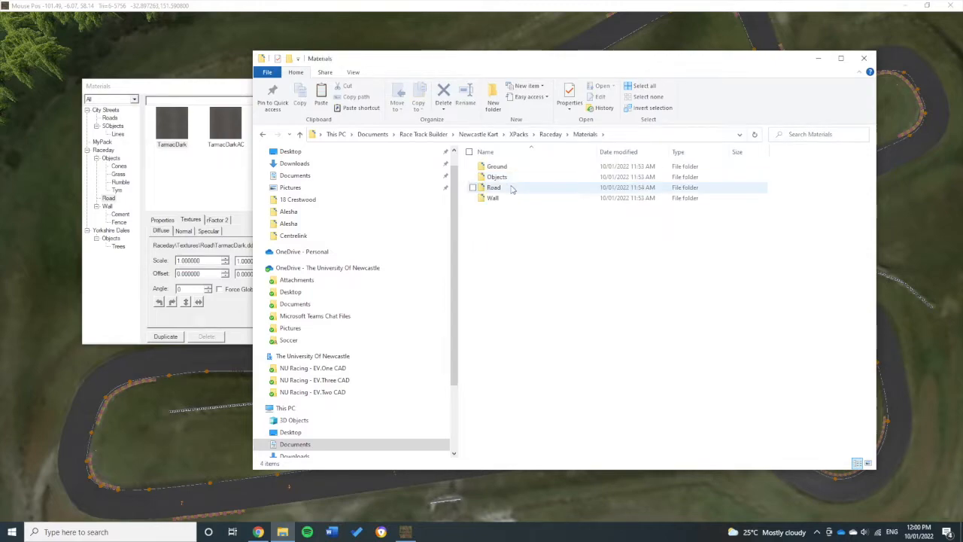
double_click(511, 189)
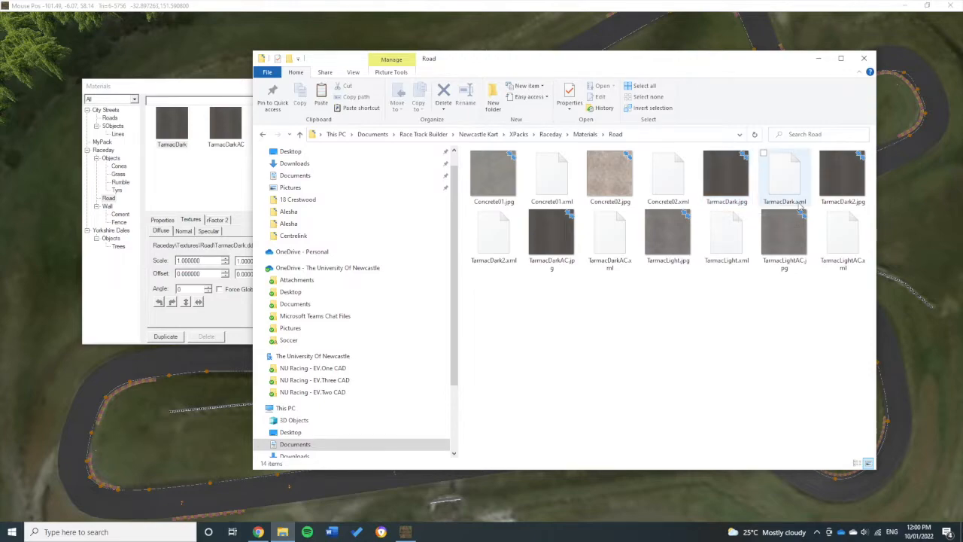
double_click(739, 190)
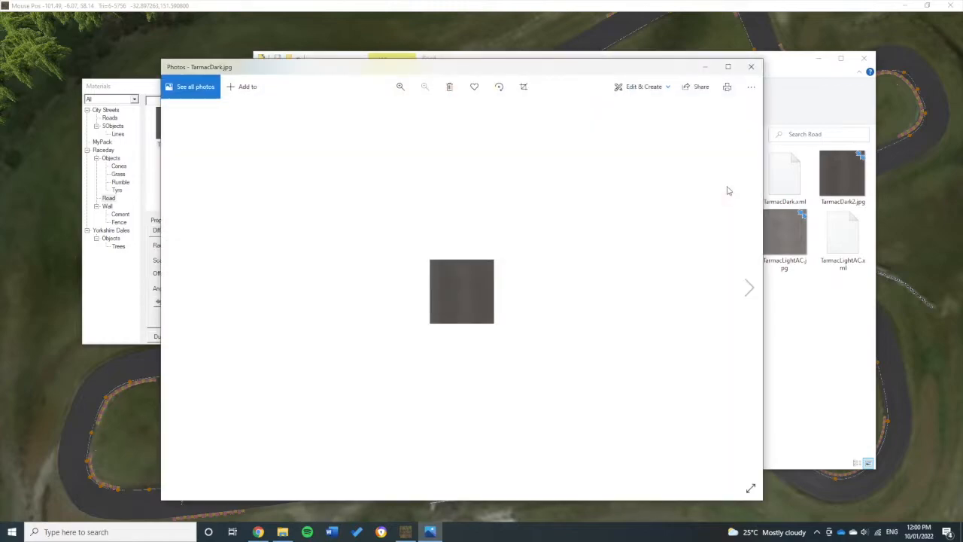
scroll(451, 309, up, 3)
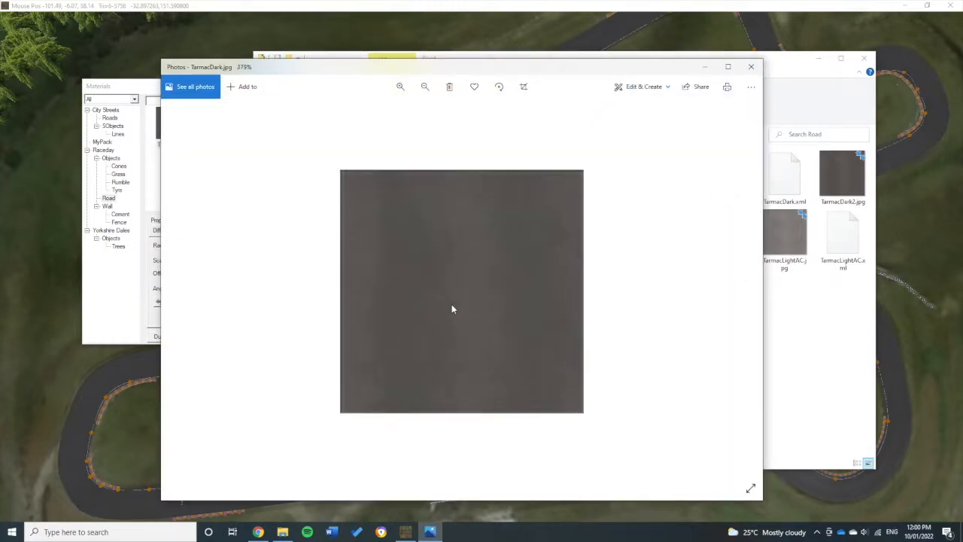
scroll(580, 219, down, 3)
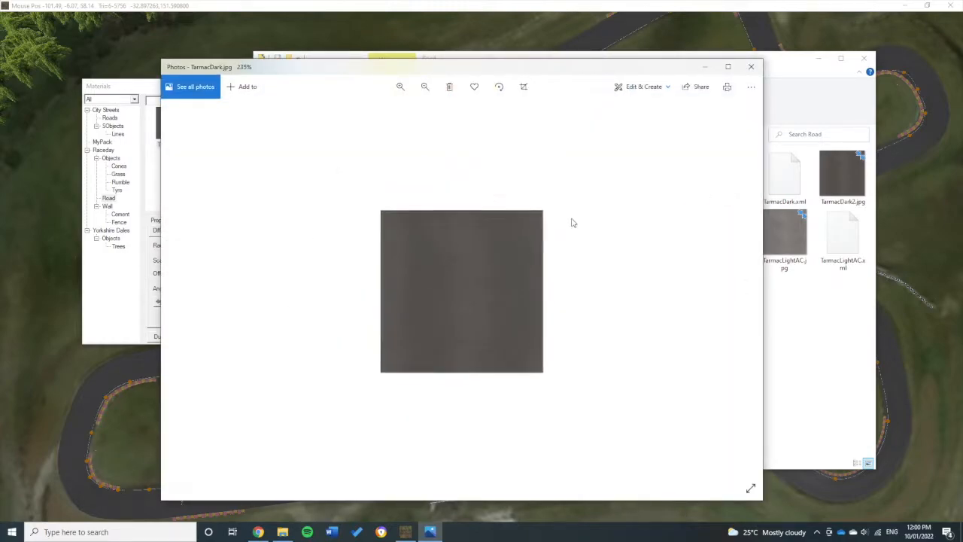
click(752, 66)
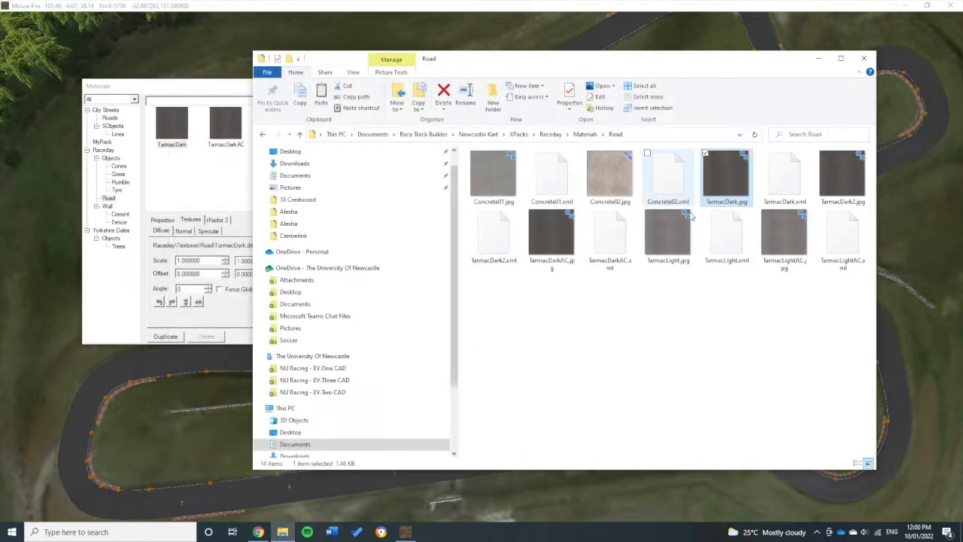
click(586, 135)
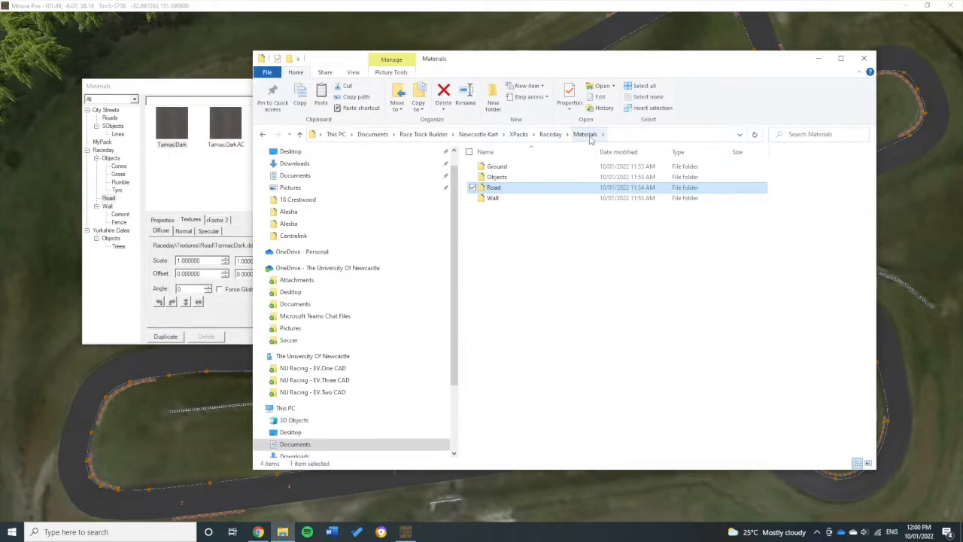
double_click(531, 188)
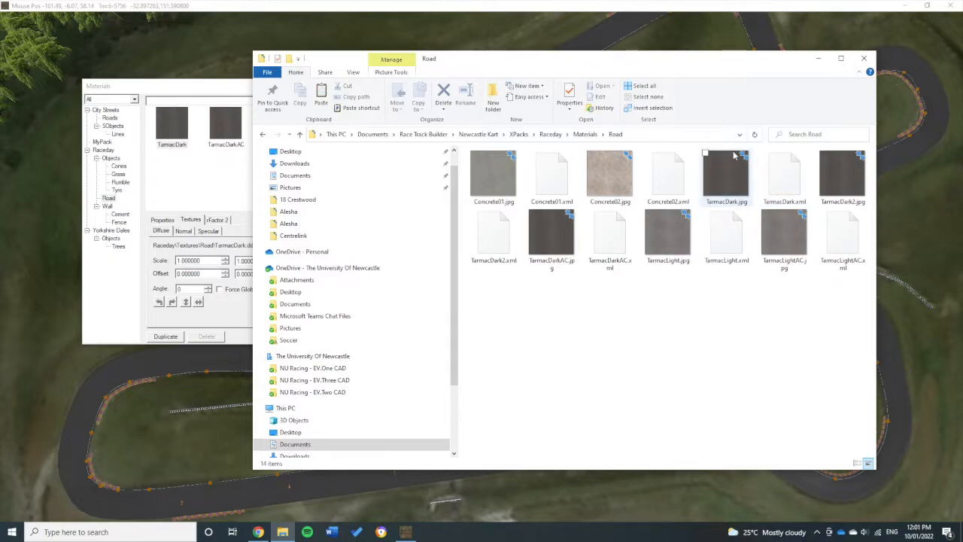
Step: Switch to Race Track Builder, minimise the Materials window and return to File Explorer
click(694, 49)
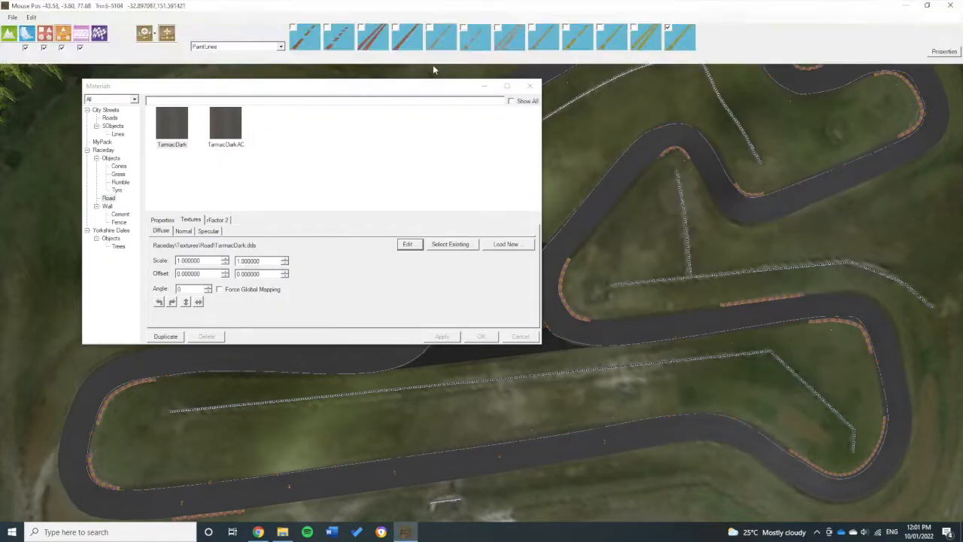
click(484, 86)
click(282, 532)
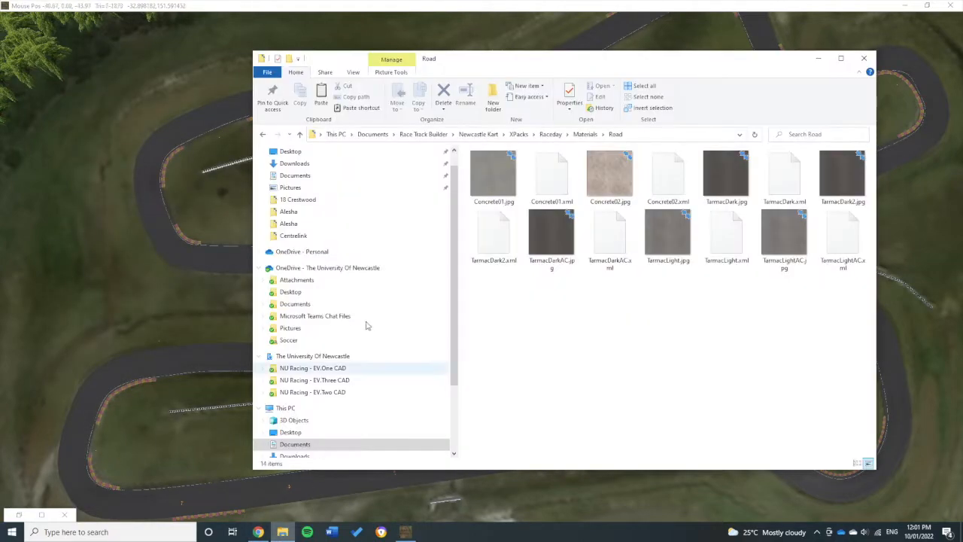
Step: Open the Road folder in the Raceday pack's Textures and check the file details of TarmacDark.dds
click(550, 134)
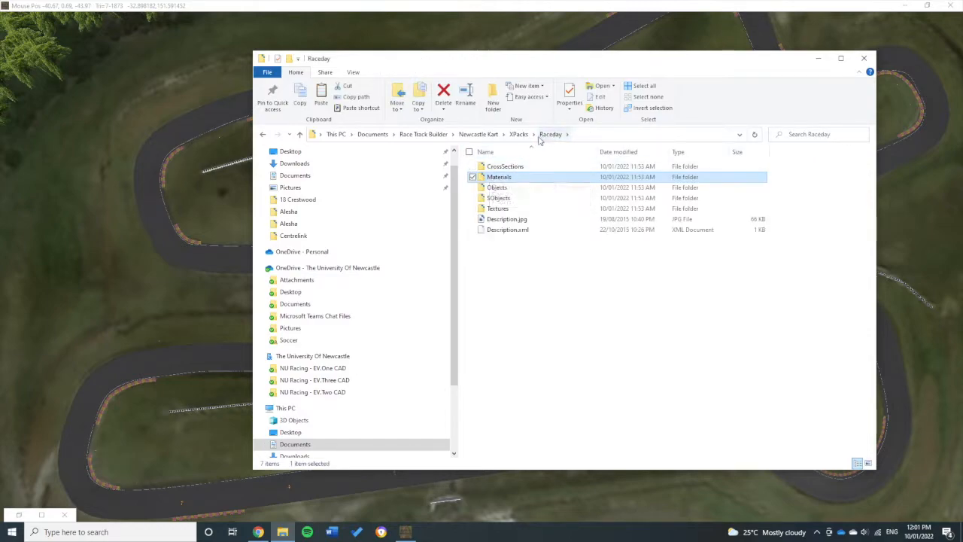
click(519, 134)
double_click(501, 176)
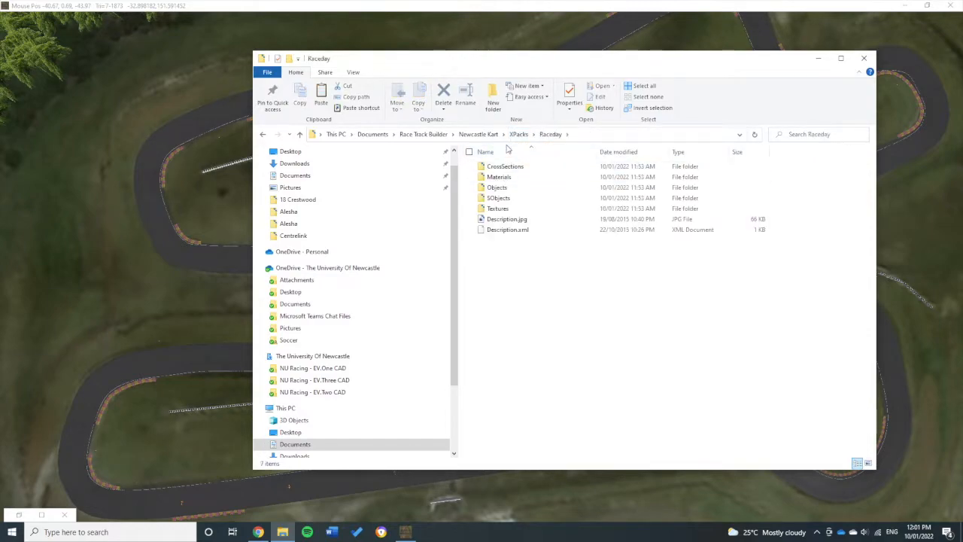
double_click(516, 210)
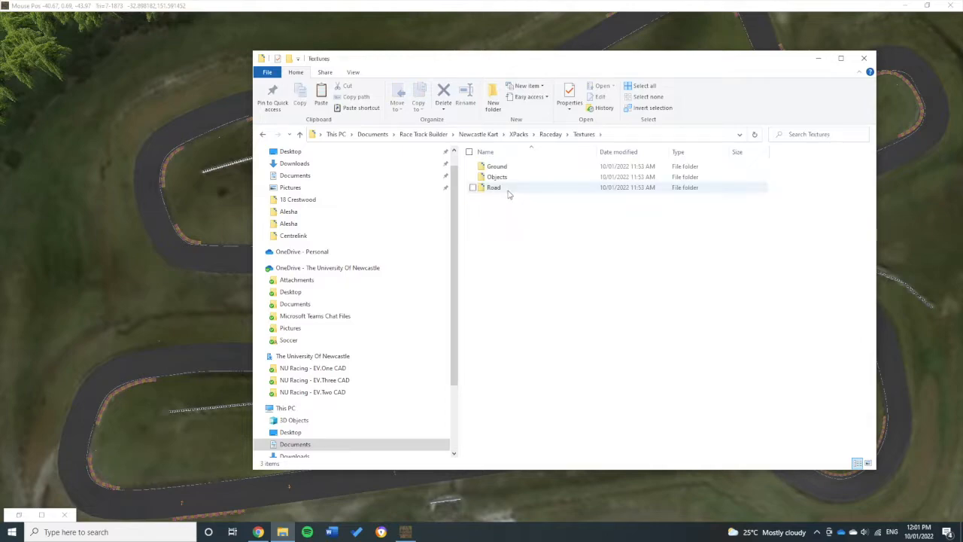
double_click(513, 189)
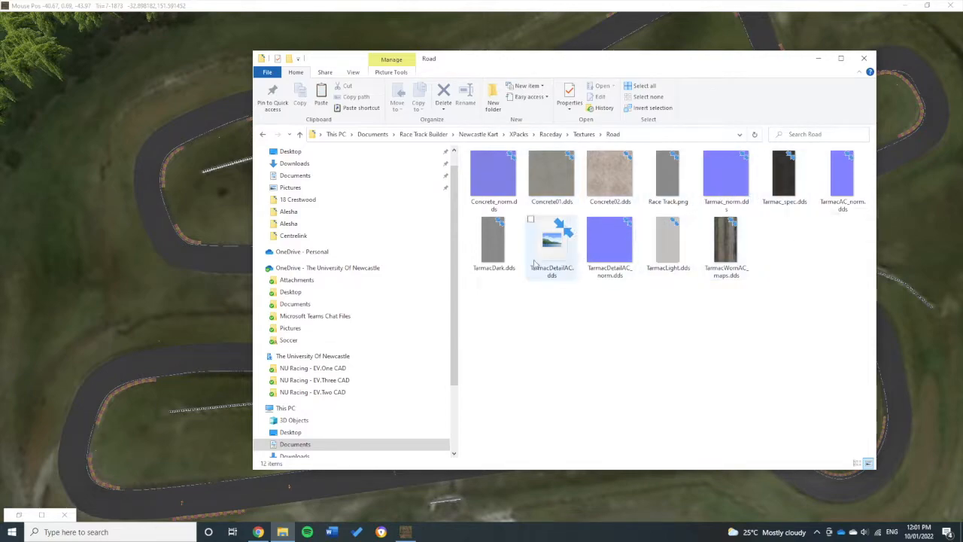
mouse_move(511, 272)
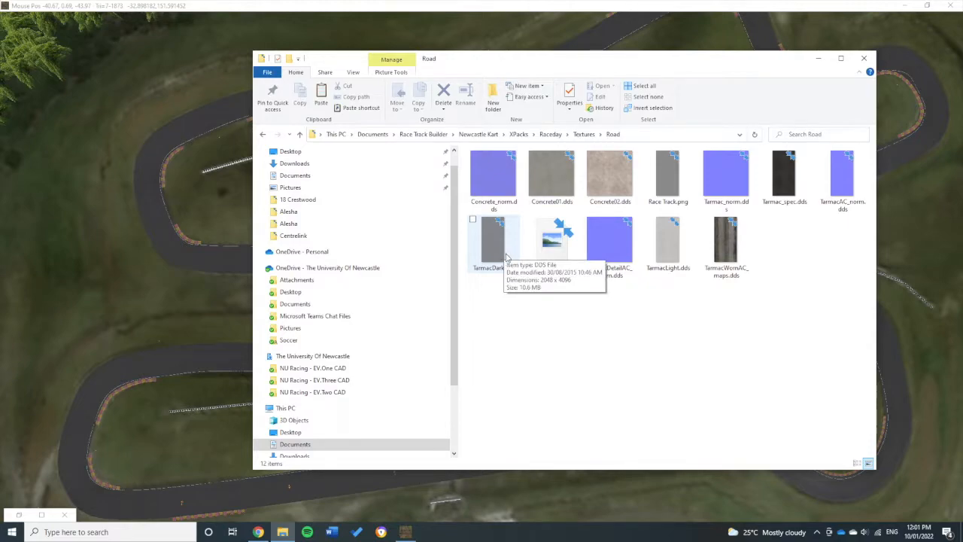
Step: Switch to Chrome and arrange the Convertio page side by side with the Road textures folder
click(258, 532)
drag(143, 82, 0, 30)
click(663, 162)
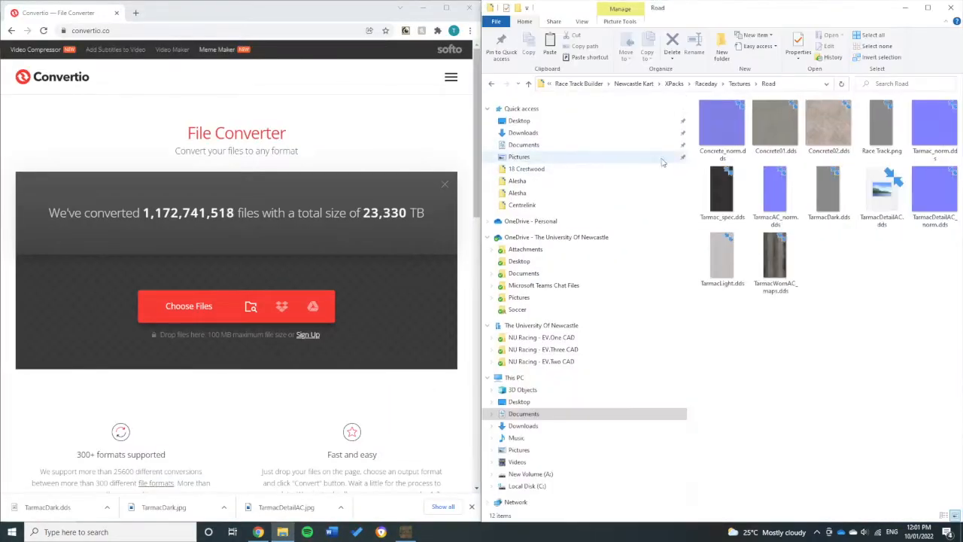
click(103, 30)
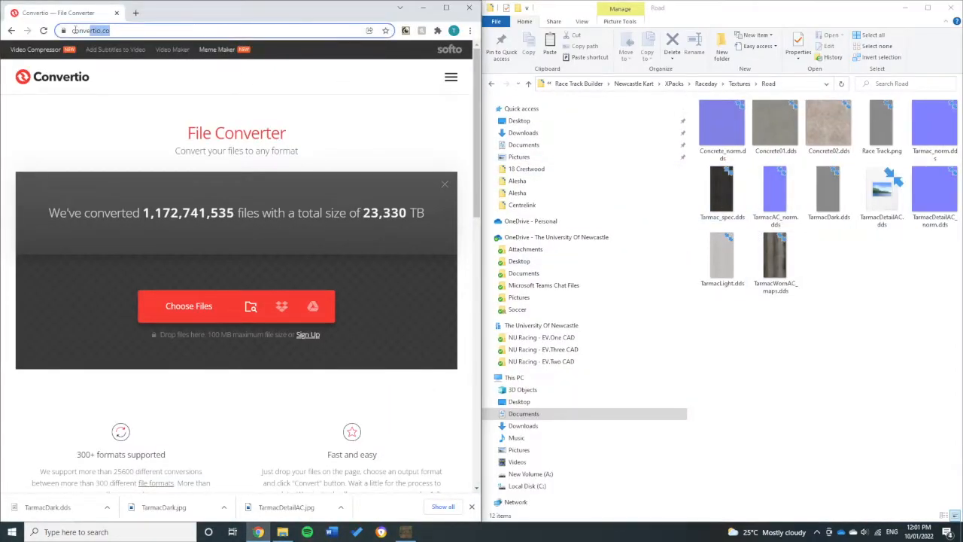
click(119, 28)
drag(162, 27, 73, 30)
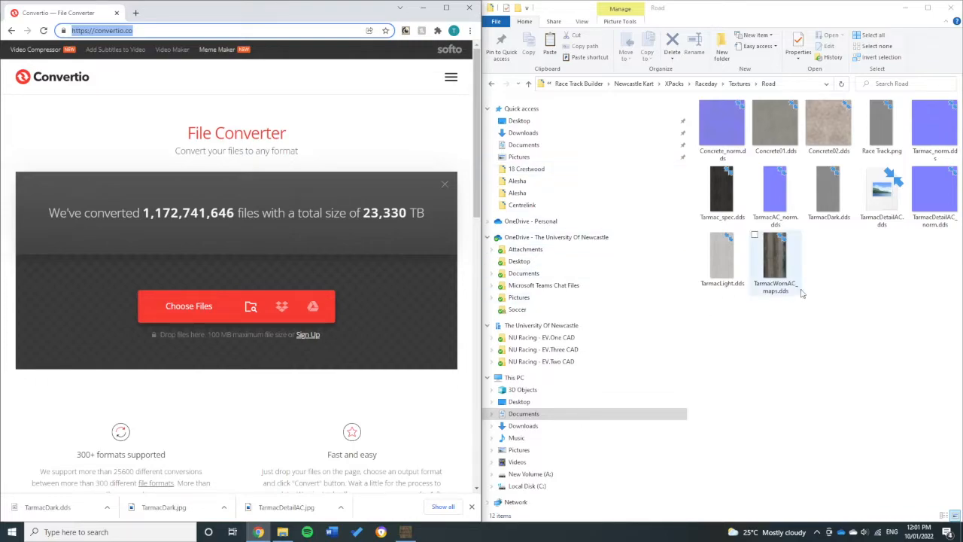
click(879, 286)
click(148, 30)
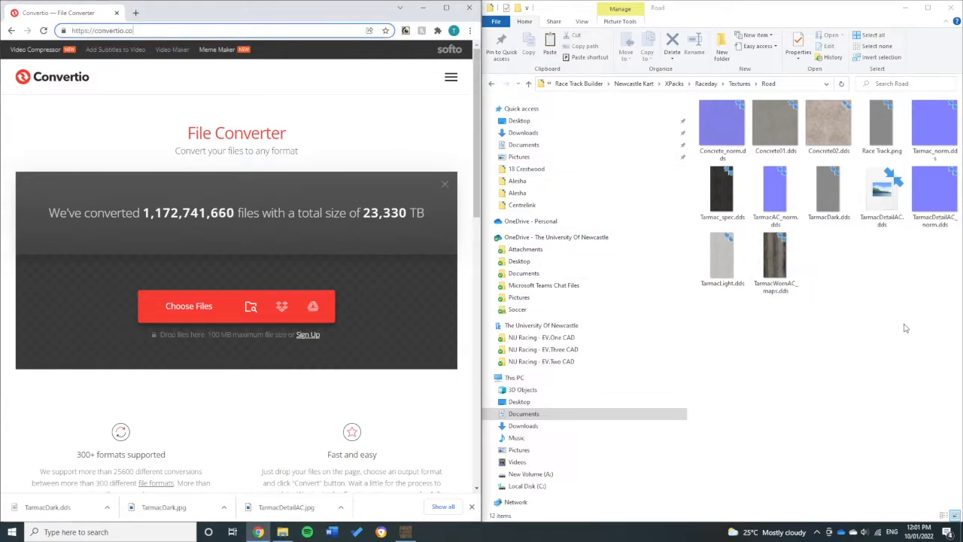
Step: Load TarmacDark.dds from the Road folder into Convertio and convert it to JPG
click(840, 203)
drag(837, 200, 272, 284)
mouse_move(123, 257)
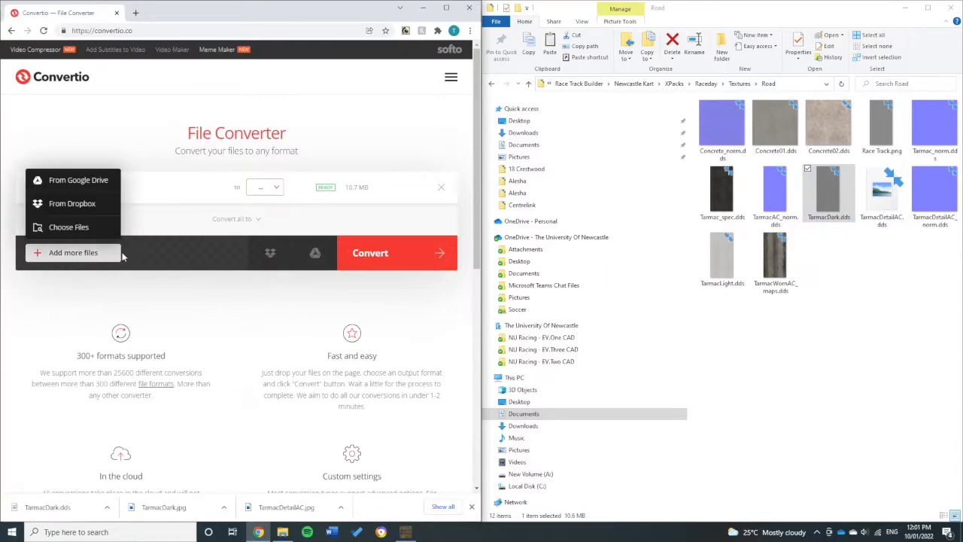
click(265, 187)
mouse_move(267, 207)
click(372, 253)
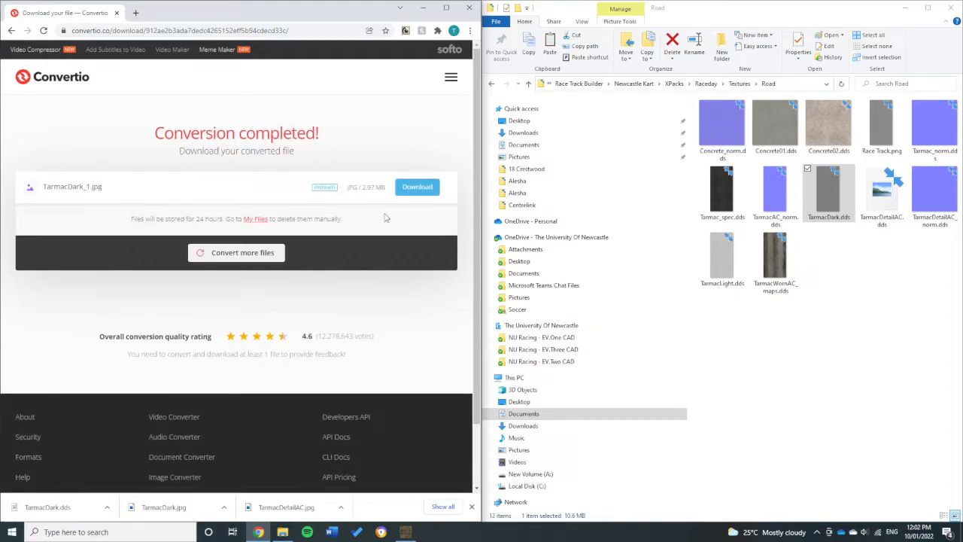
Step: Download the converted TarmacDark_1.jpg, view it in the image viewer and close it
click(406, 187)
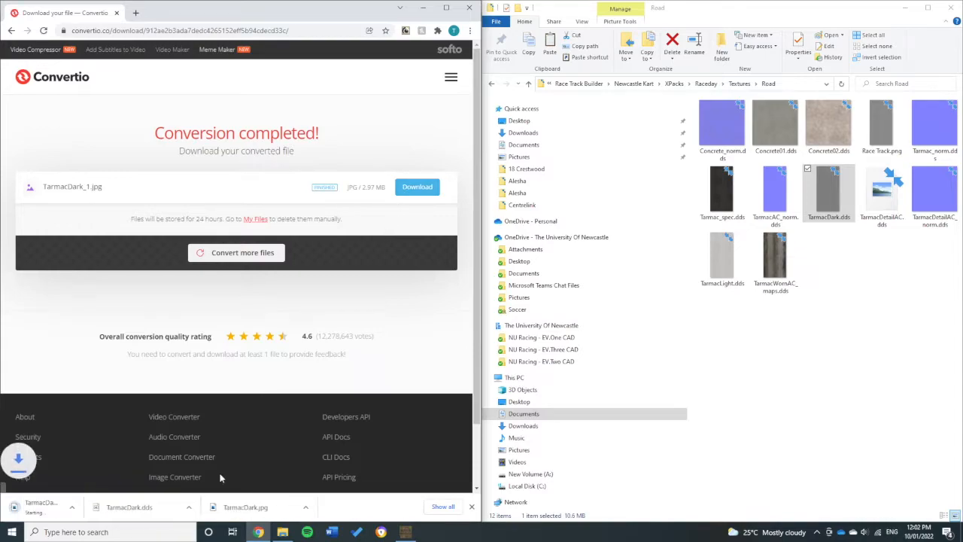
click(87, 509)
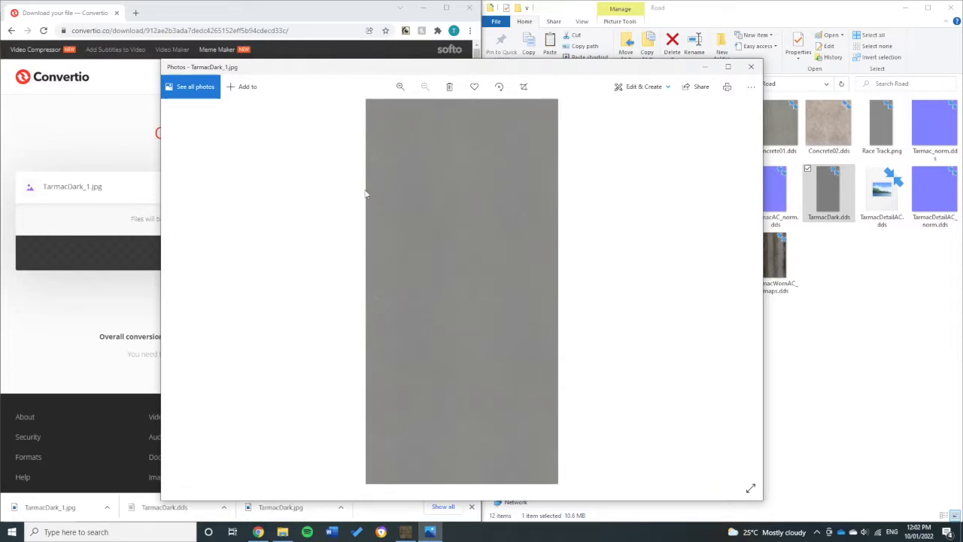
click(752, 66)
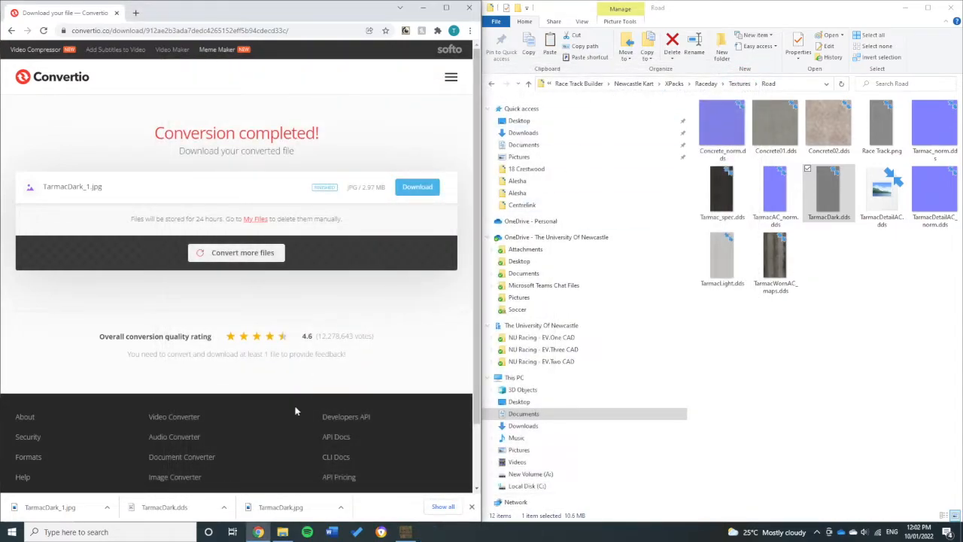
Step: Show the downloaded TarmacDark_1.jpg in its folder and open it in a maximised Paint window
click(107, 507)
click(155, 469)
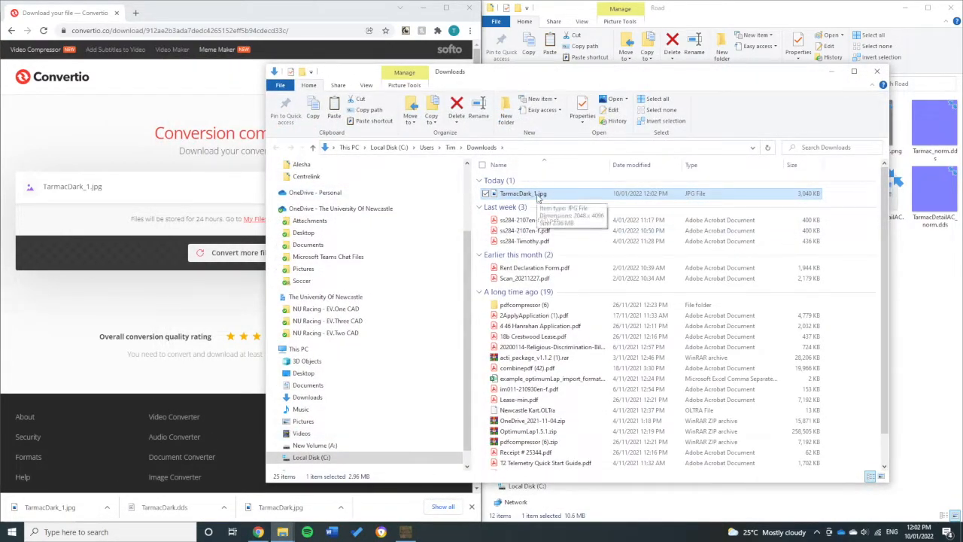
right_click(536, 194)
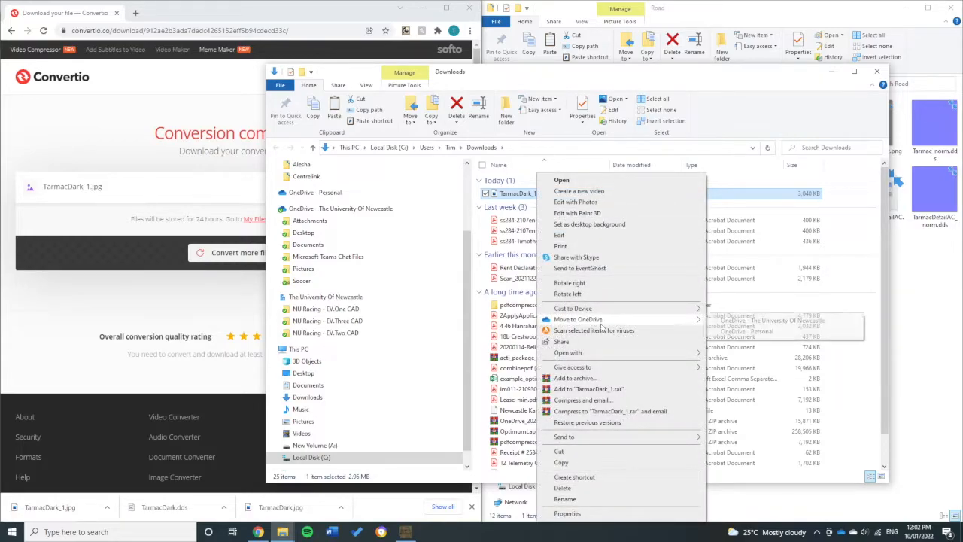
mouse_move(591, 354)
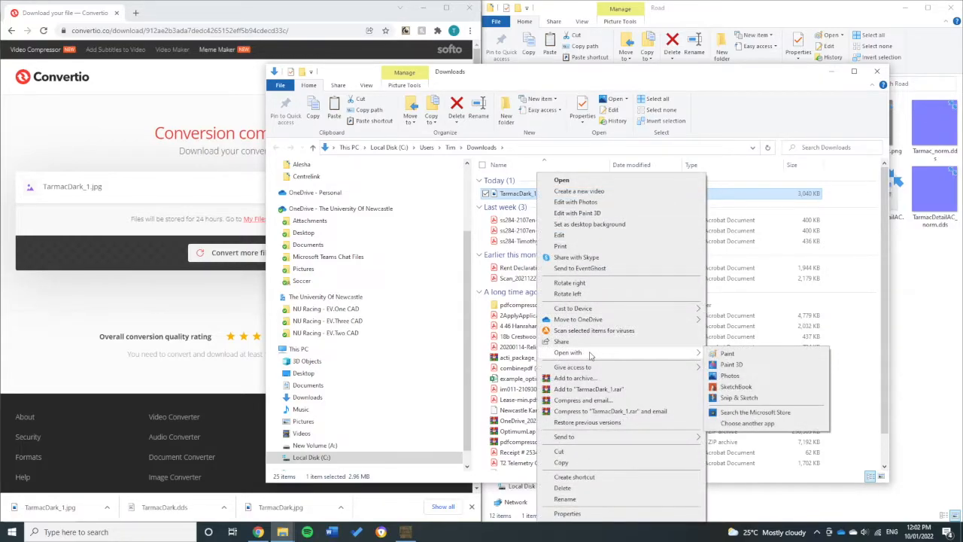
click(734, 354)
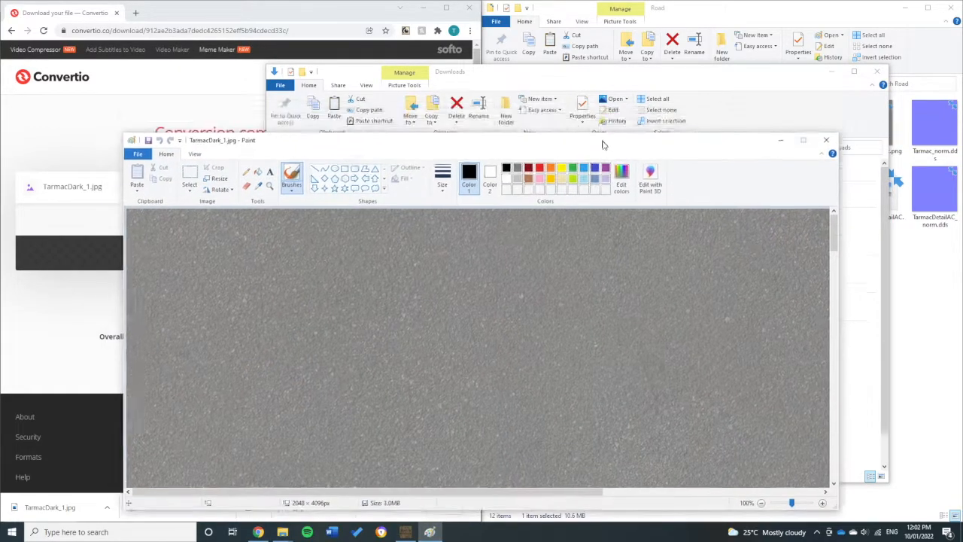
double_click(582, 122)
Step: Draw a narrow white rectangle, about 49 × 3509 px, down the texture's right side from its upper edge
click(895, 516)
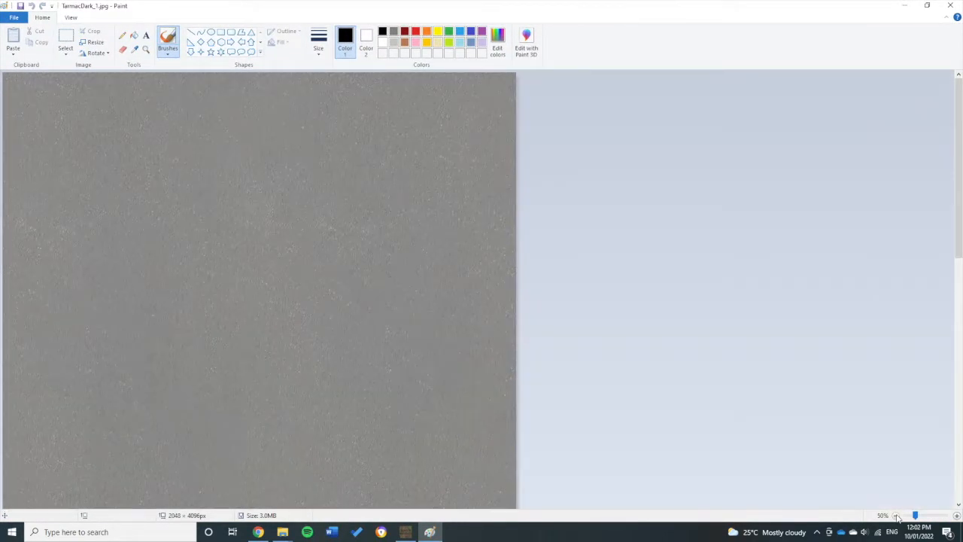
click(895, 515)
scroll(170, 279, down, 3)
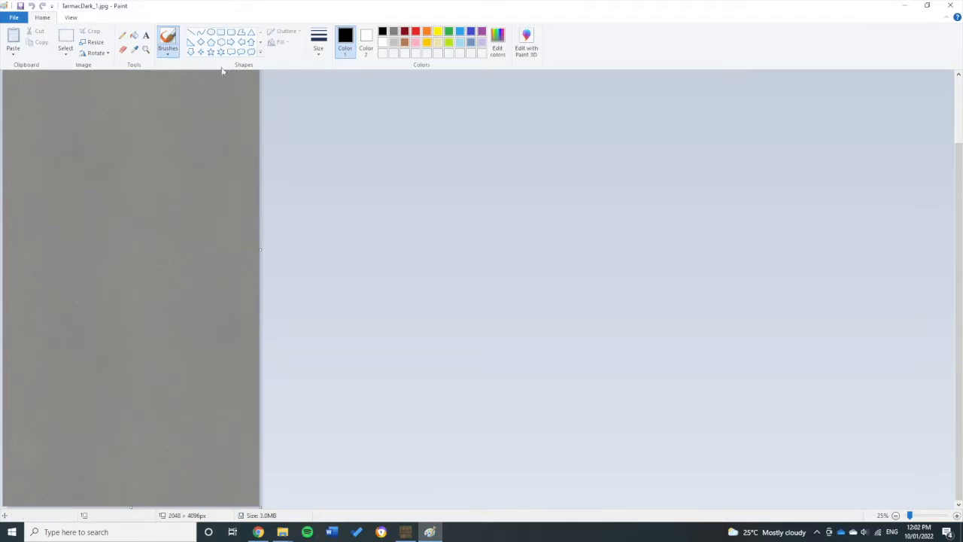
click(383, 42)
click(221, 32)
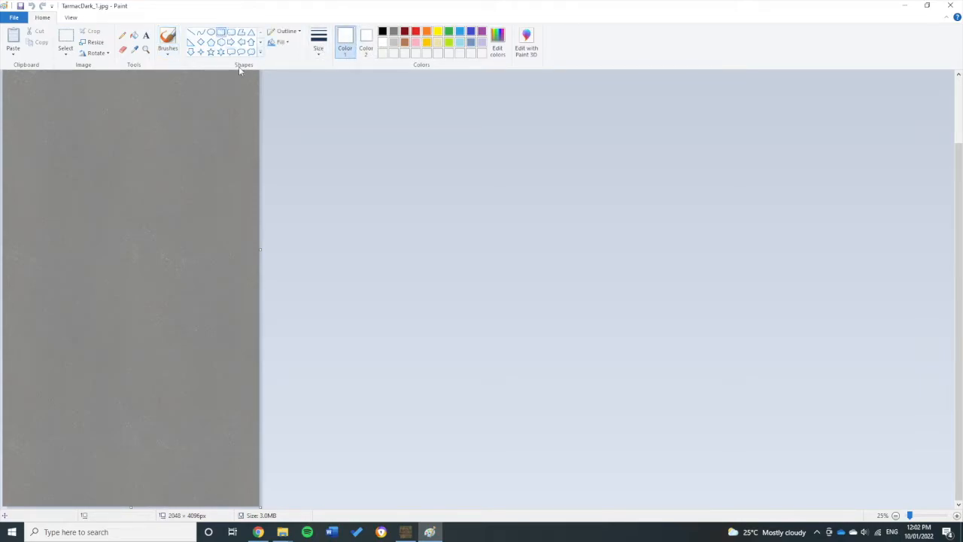
scroll(233, 72, up, 2)
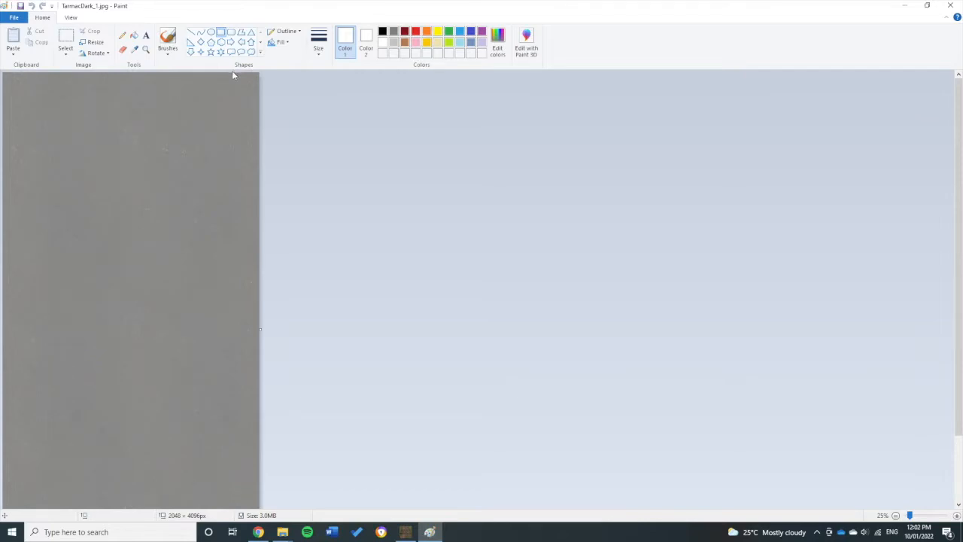
drag(233, 73, 237, 433)
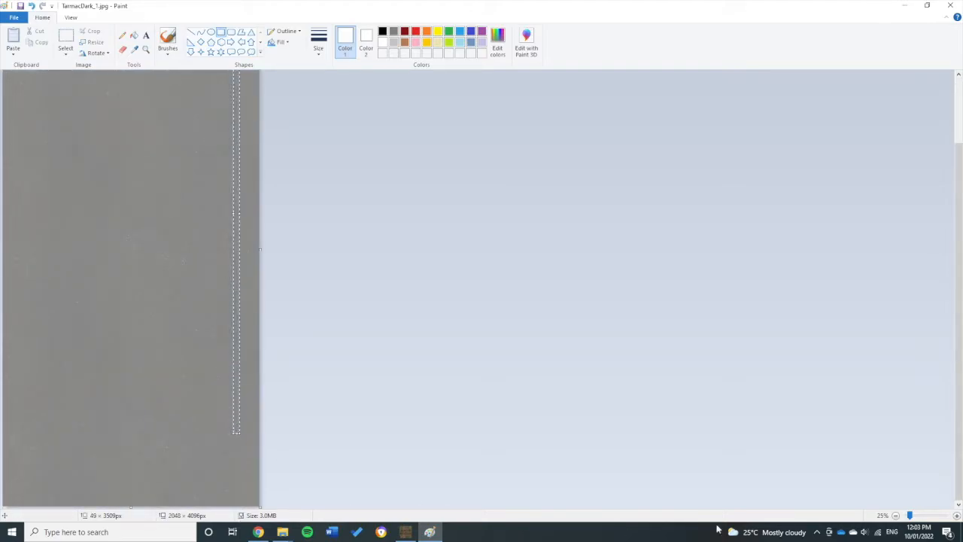
Step: Stretch the rectangle down to the texture's lower edge, about 65 × 4085 px, and give it a solid white fill
click(896, 515)
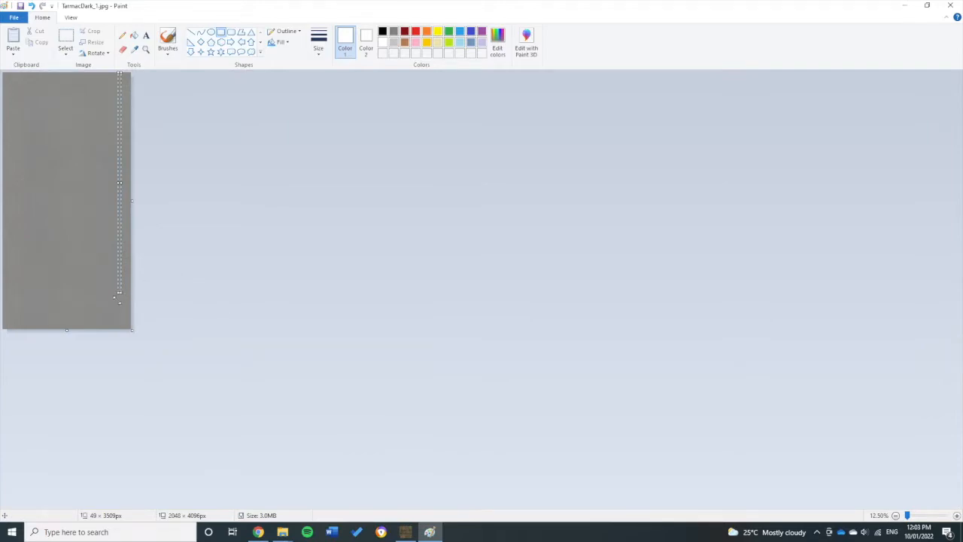
drag(120, 293, 120, 329)
click(280, 42)
click(289, 67)
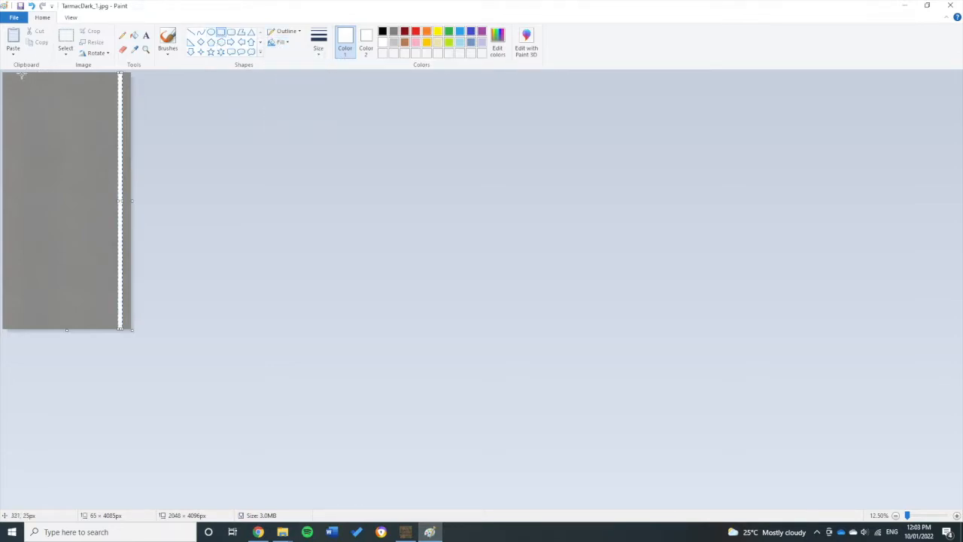
Step: Draw a second solid white strip, about 57 px wide, over the full height of the texture's left side and check both lines
drag(9, 72, 12, 329)
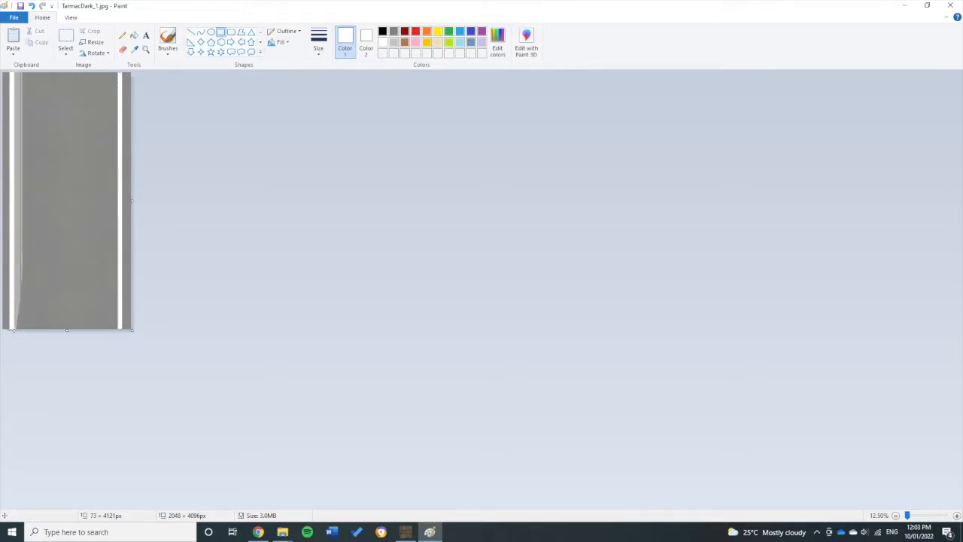
drag(14, 330, 12, 329)
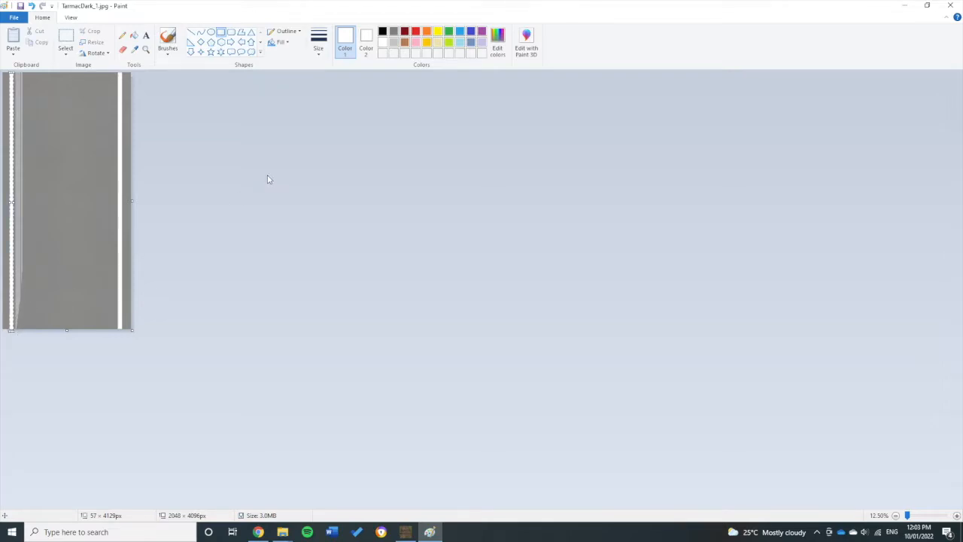
click(236, 180)
click(956, 515)
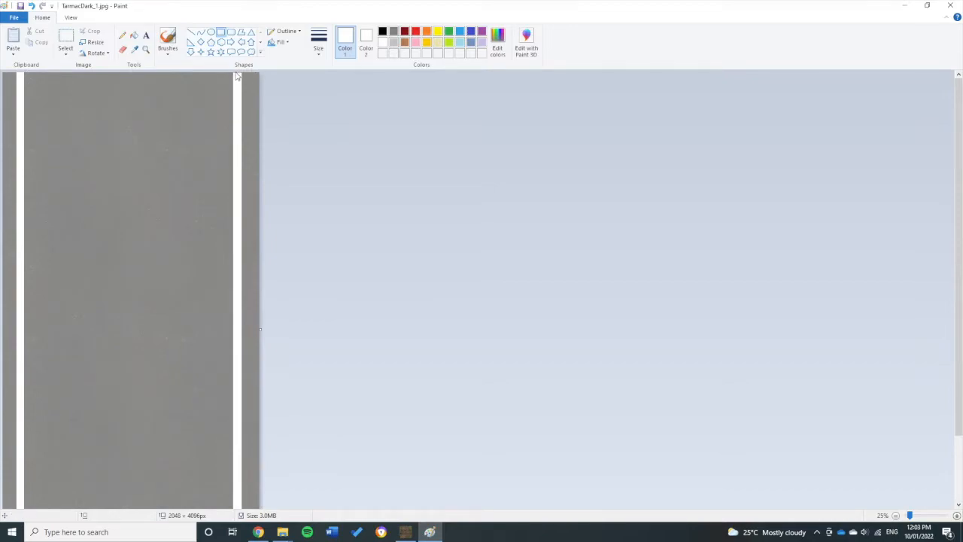
ctrl+scroll(237, 73, up, 1)
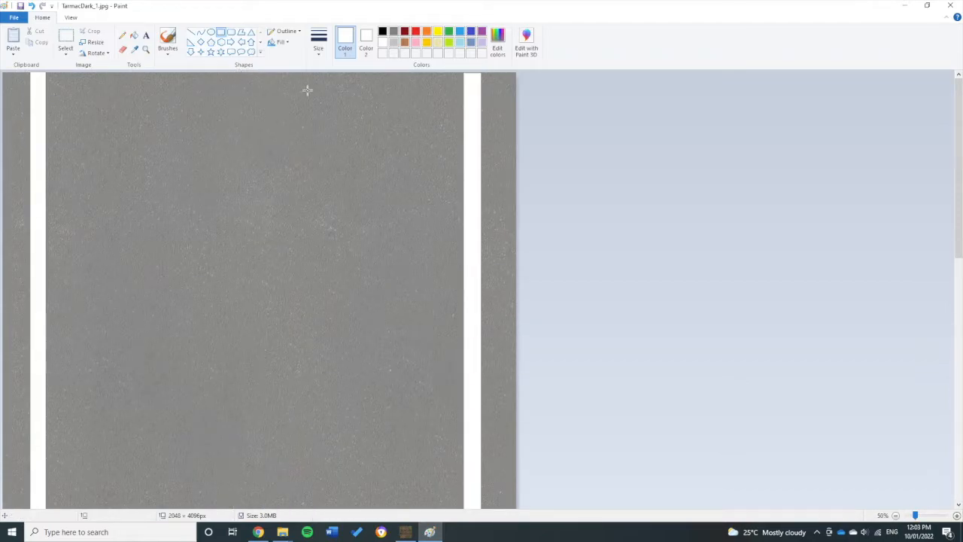
ctrl+scroll(473, 73, down, 1)
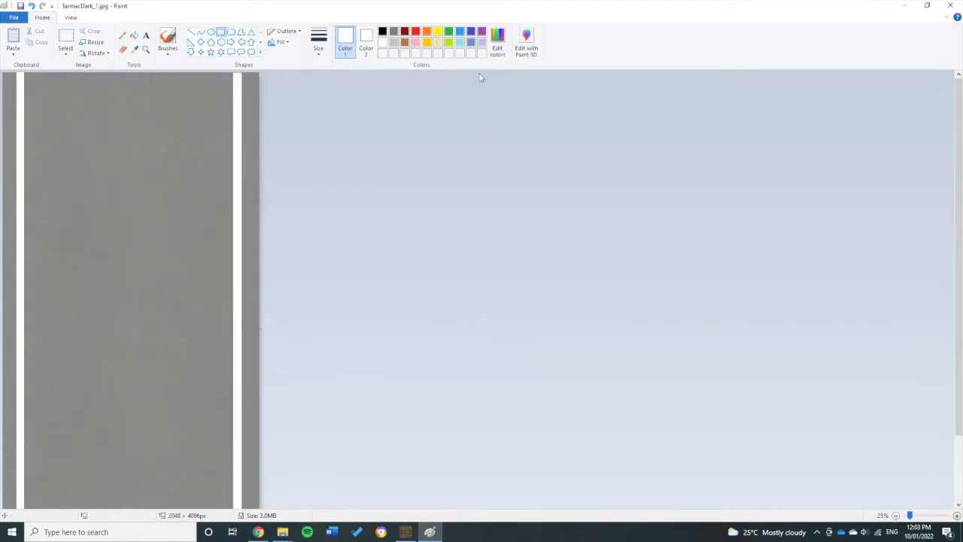
Step: Save the edited TarmacDark_1.jpg and close Paint
click(15, 18)
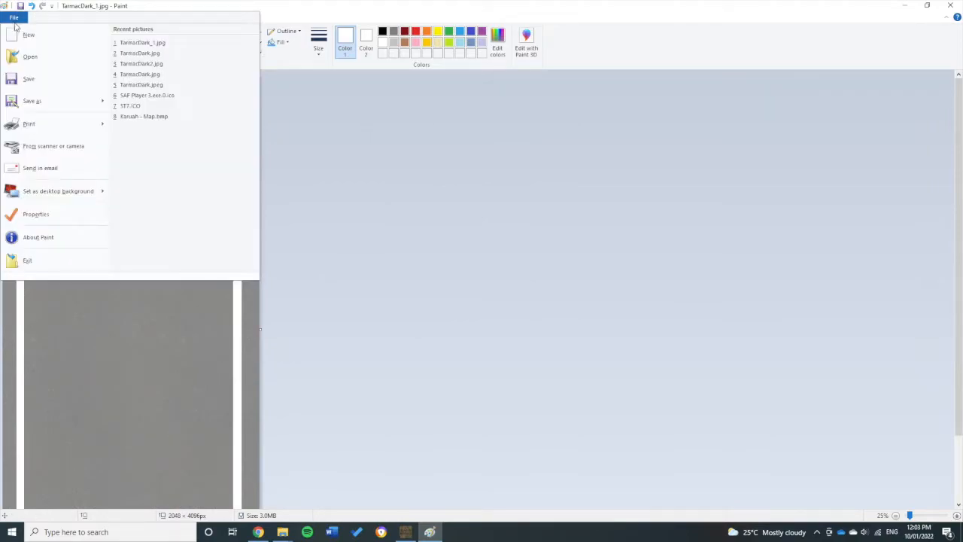
click(54, 88)
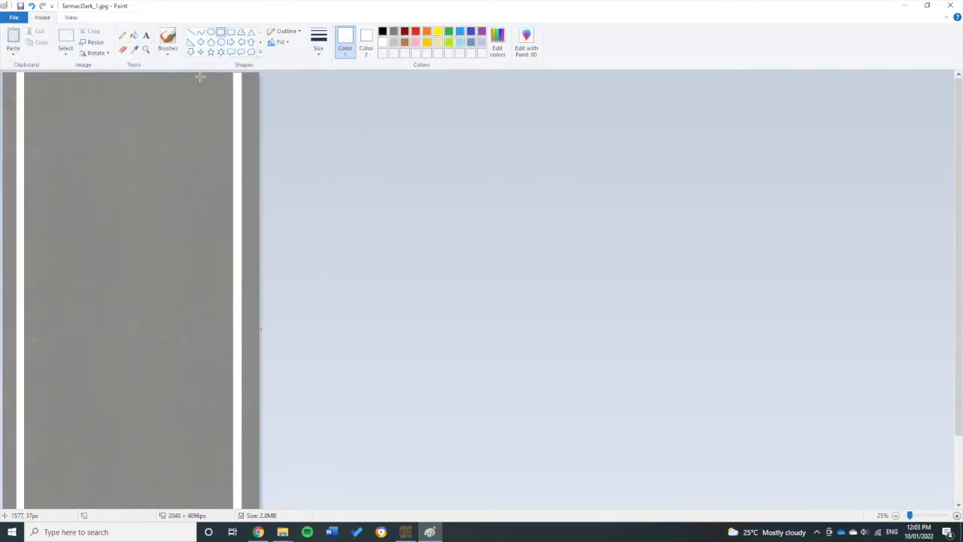
click(951, 5)
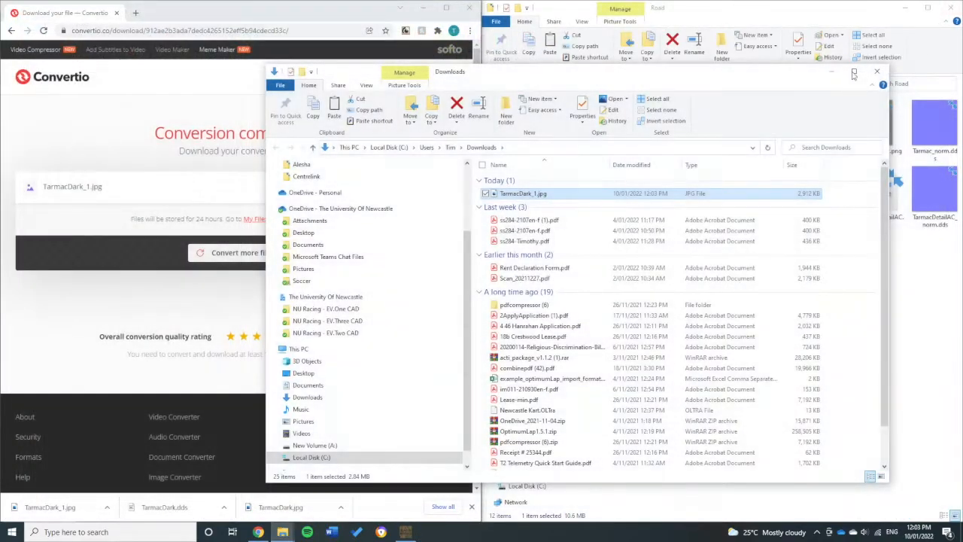
Step: Open the saved TarmacDark_1.jpg from Downloads to check its white edge lines, then close the viewer
double_click(540, 194)
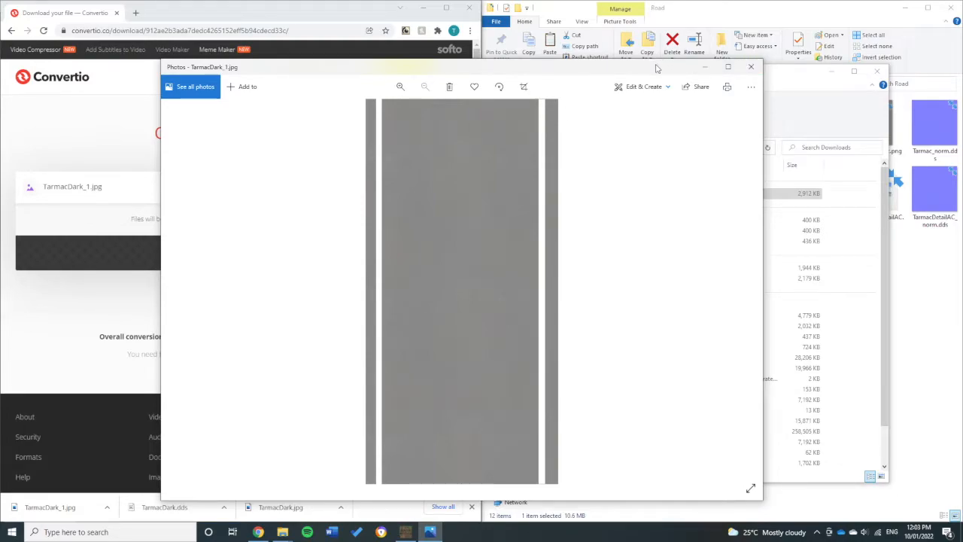
drag(657, 67, 640, 71)
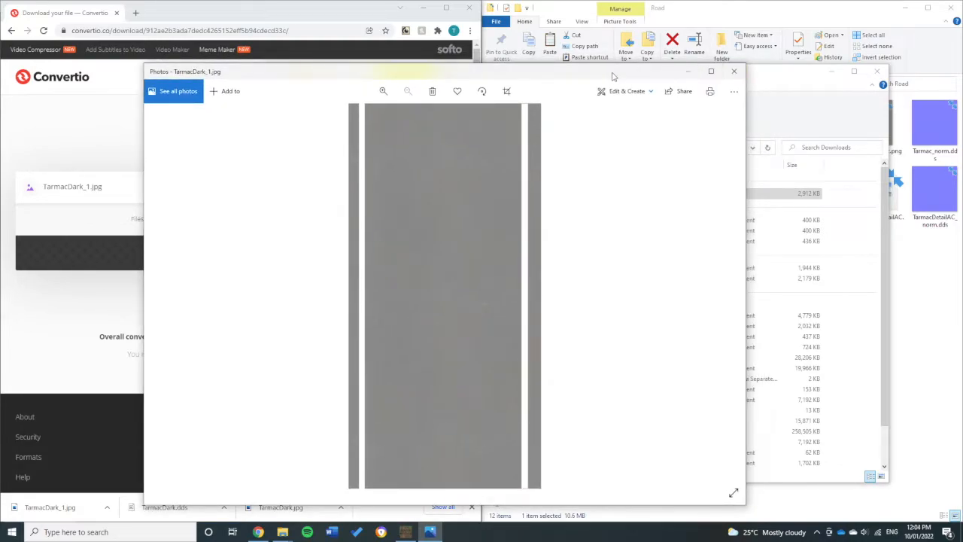
click(733, 72)
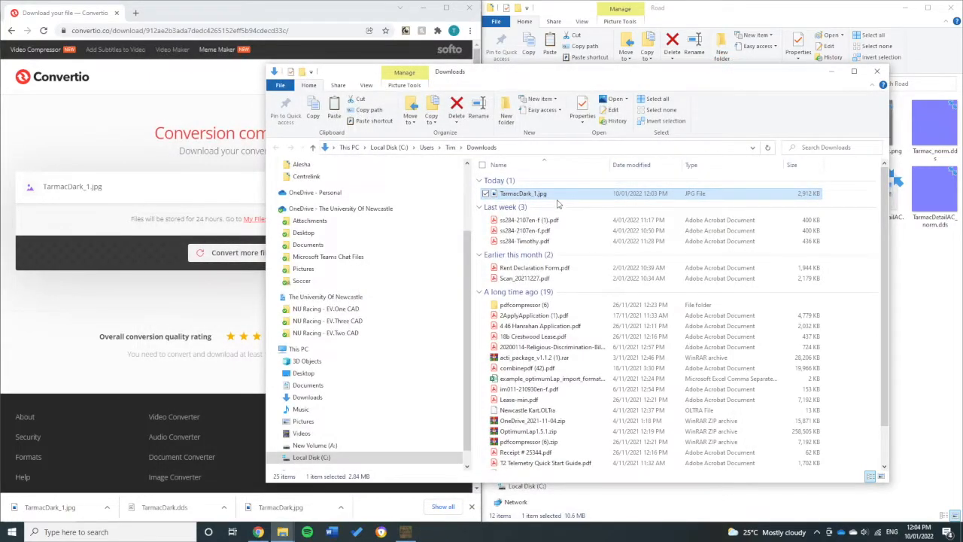
Step: Start a new Convertio conversion with the edited TarmacDark_1.jpg and convert it to DDS
click(211, 269)
drag(523, 194, 250, 289)
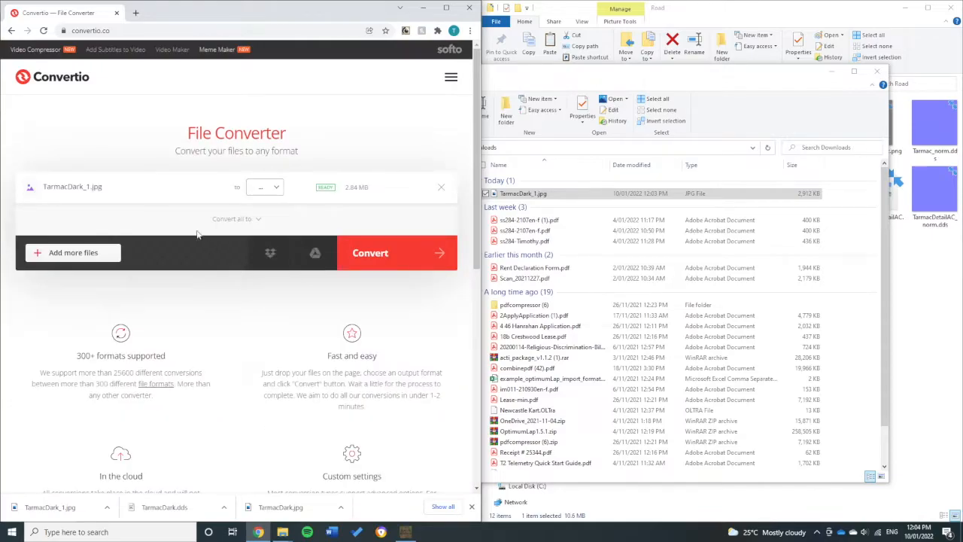
click(277, 187)
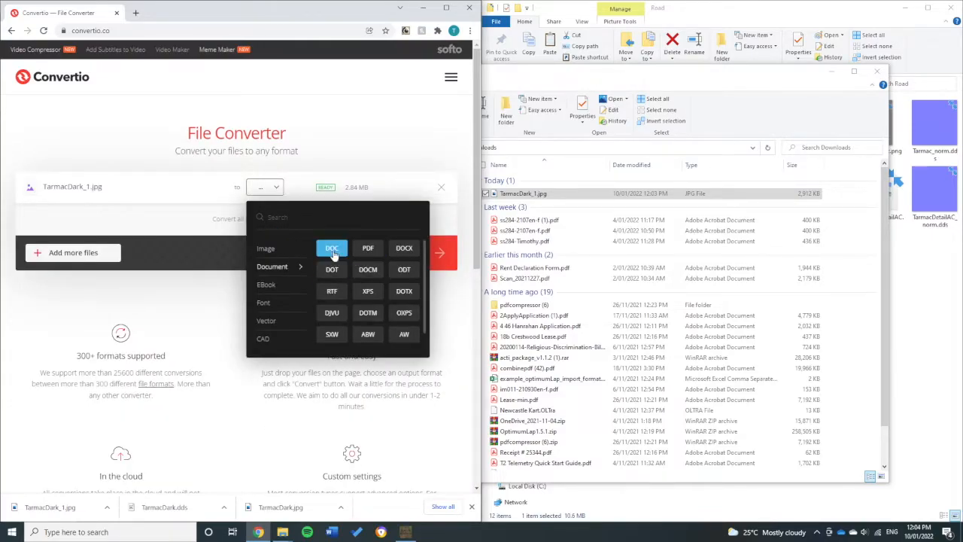
click(369, 313)
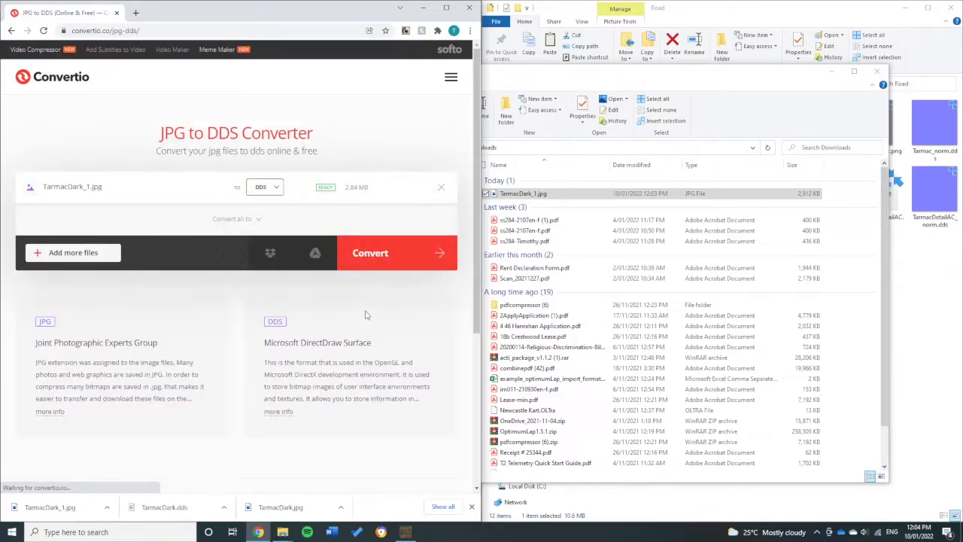
click(404, 256)
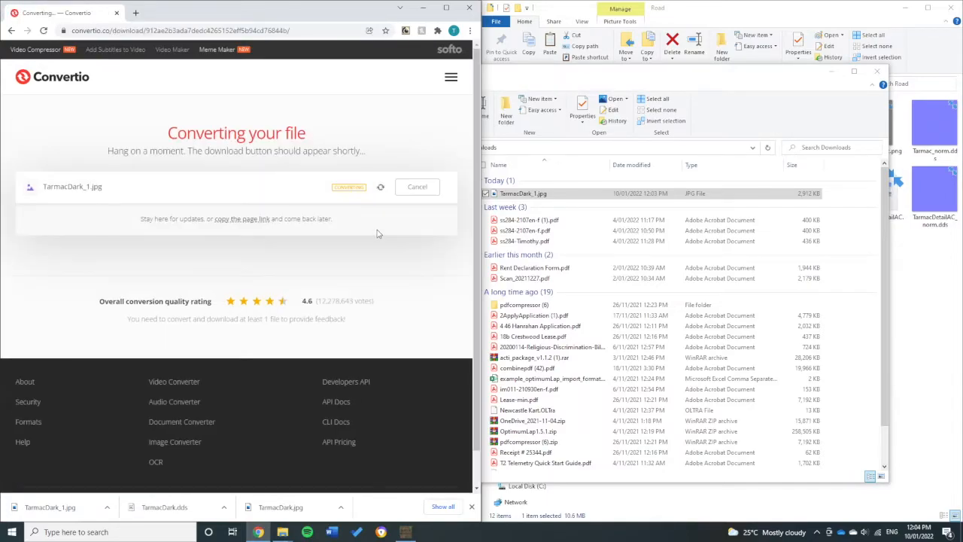
Step: Download the converted TarmacDark_1.dds and copy it from the Downloads folder
click(415, 186)
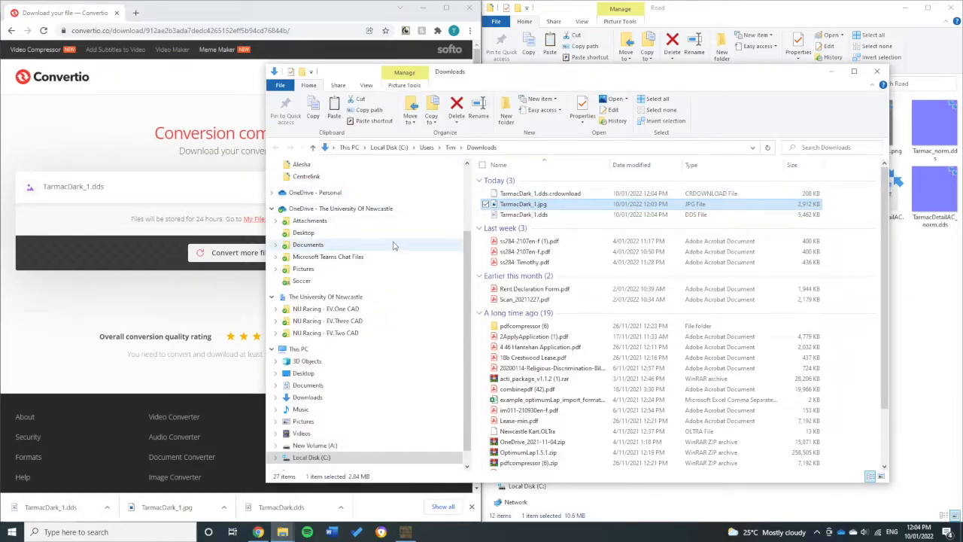
click(484, 151)
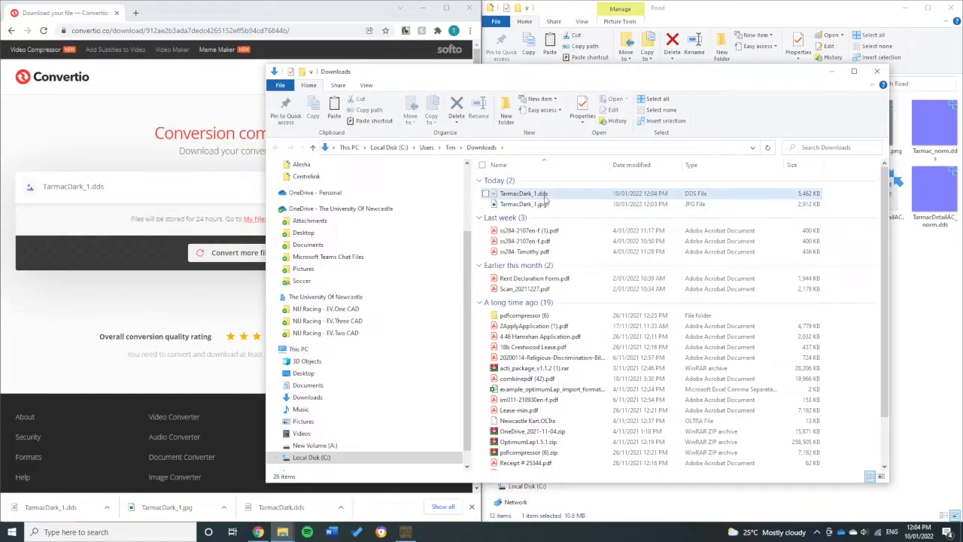
click(548, 196)
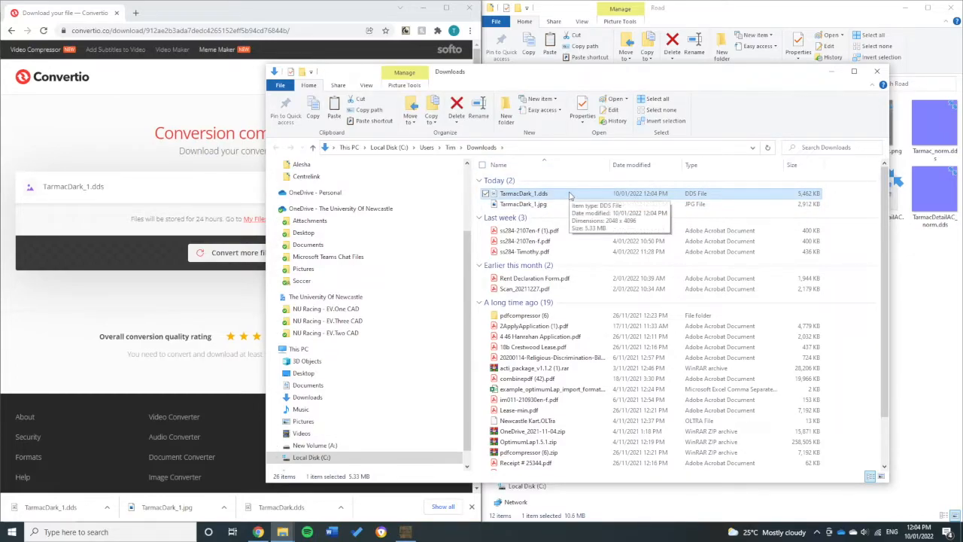
Step: Go to the Newcastle Kart project's XPacks\Raceday\Textures\Road folder inside Documents\Race Track Builder
scroll(316, 193, up, 2)
click(316, 209)
scroll(533, 339, down, 12)
click(536, 381)
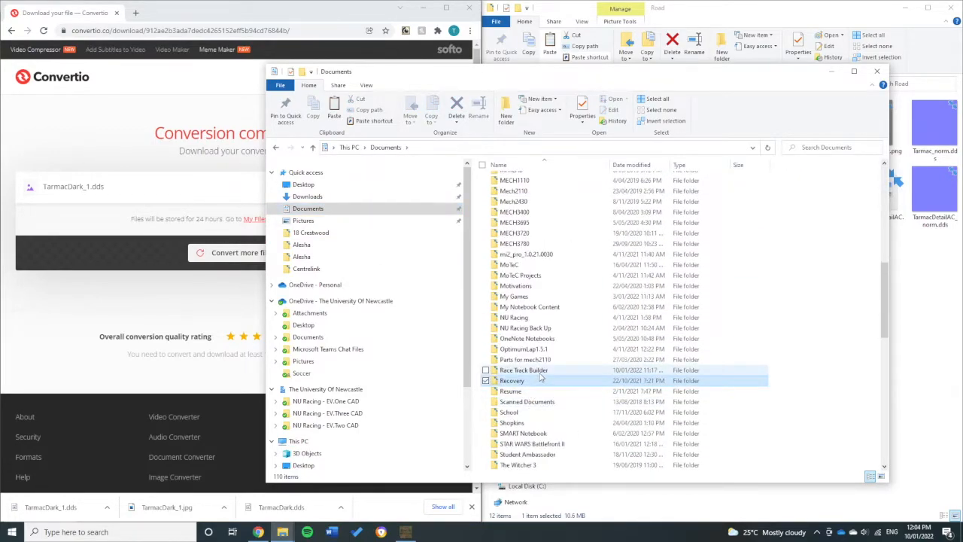
double_click(541, 370)
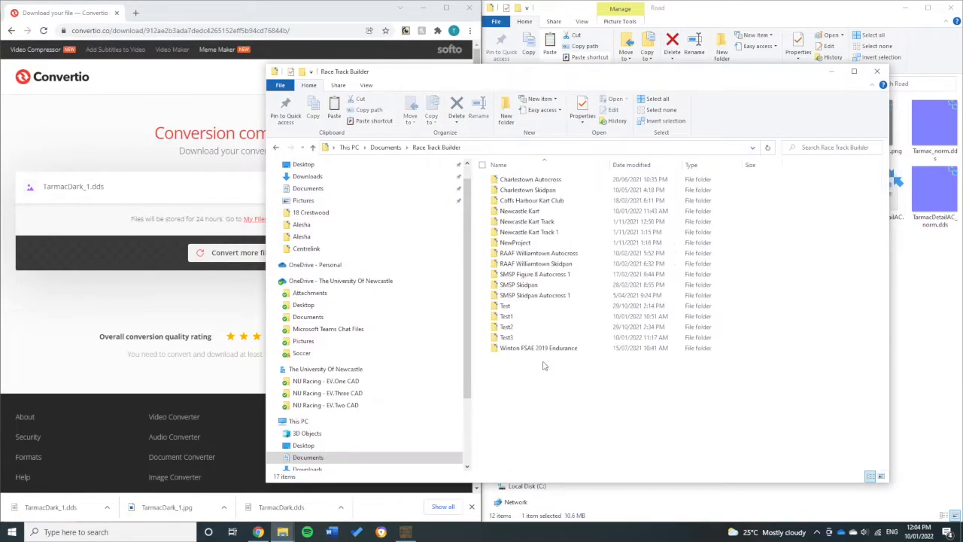
double_click(521, 211)
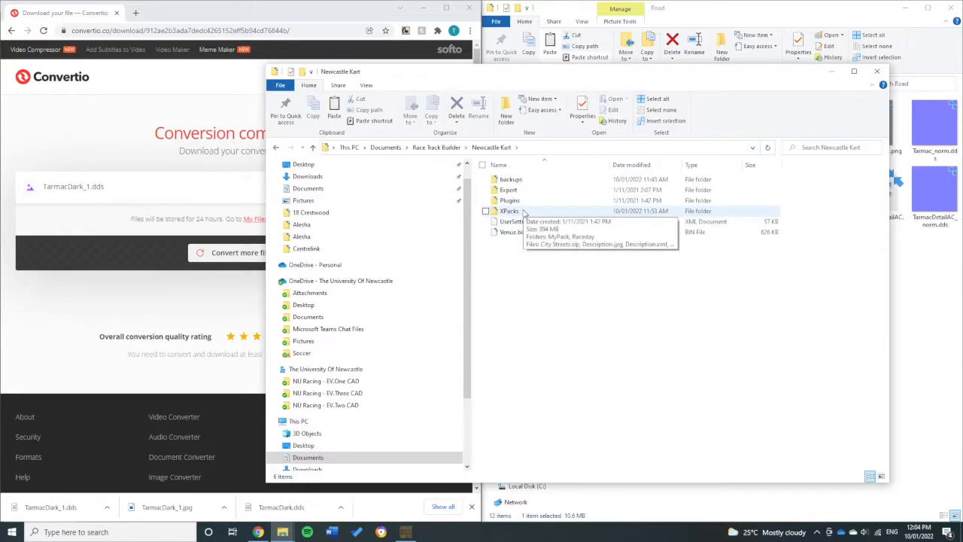
double_click(519, 212)
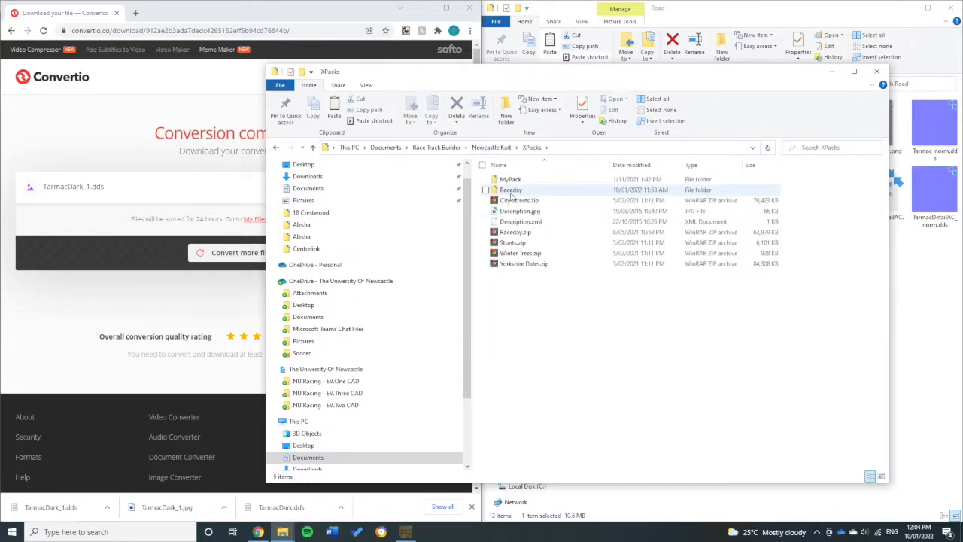
double_click(511, 193)
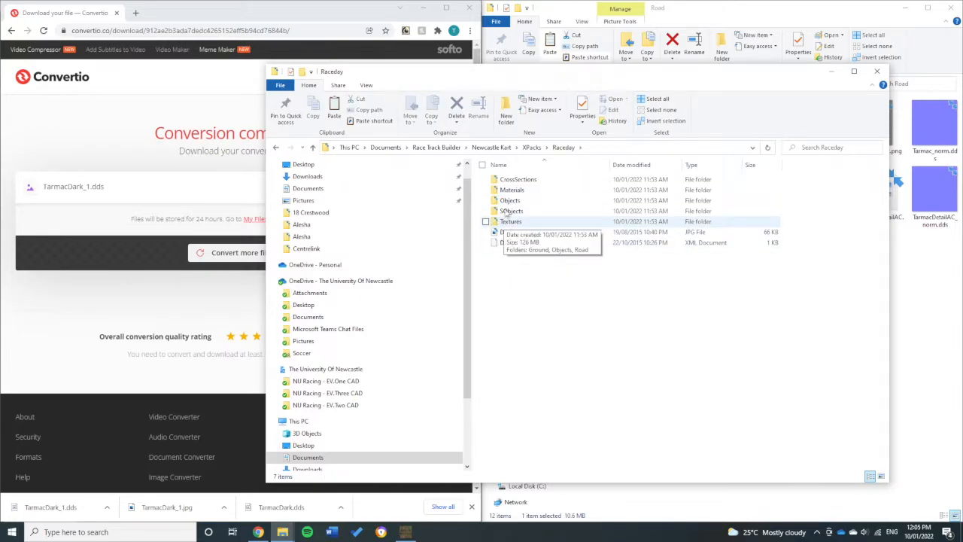
double_click(508, 222)
click(515, 203)
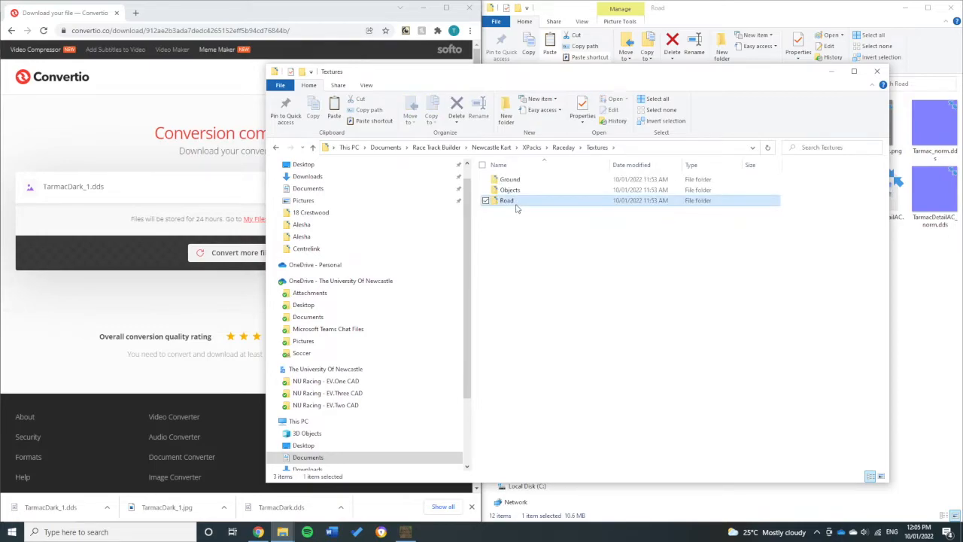
double_click(516, 204)
Step: Delete the original TarmacDark.dds from the Road folder, paste the edited TarmacDark_1.dds in its place and check its enlarged thumbnail
click(517, 280)
click(540, 330)
key(ctrl+v)
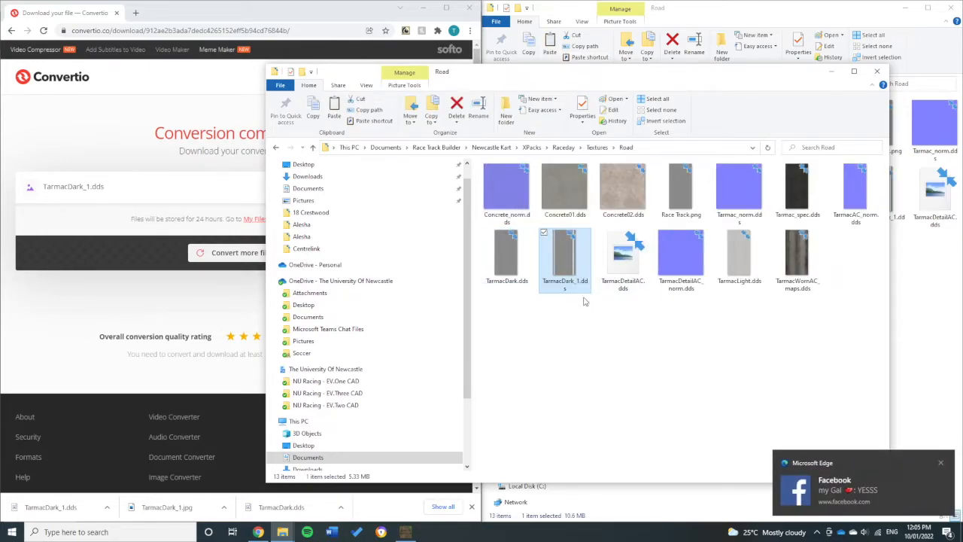
key(Delete)
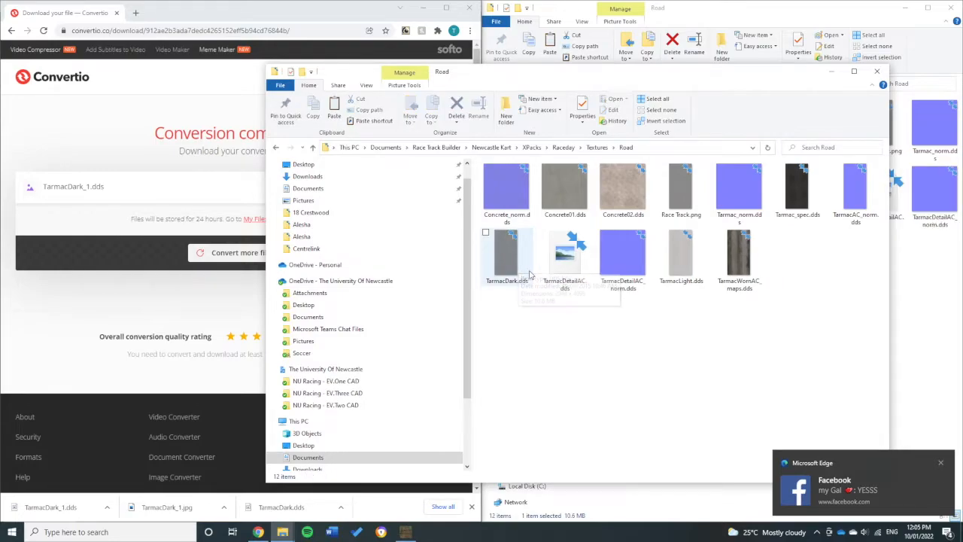
click(519, 268)
key(Delete)
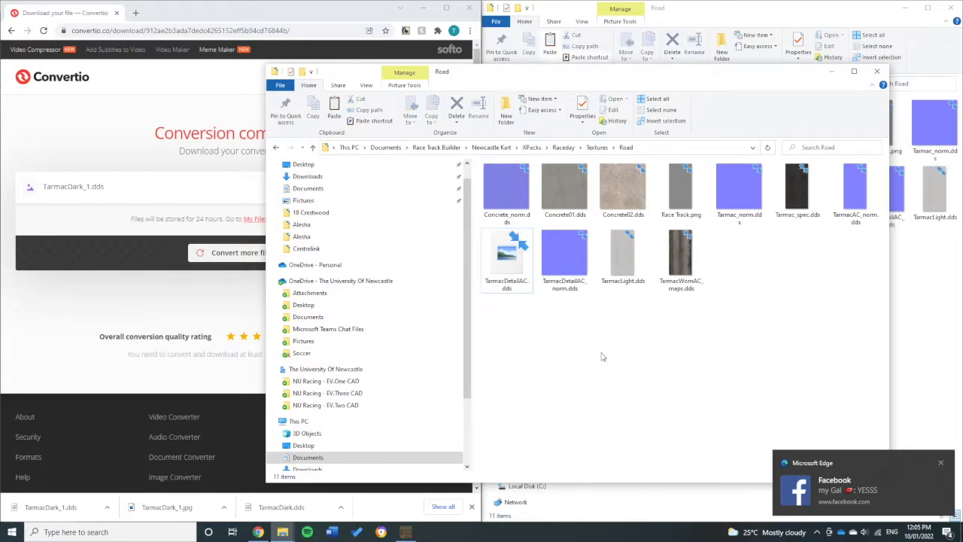
key(ctrl+v)
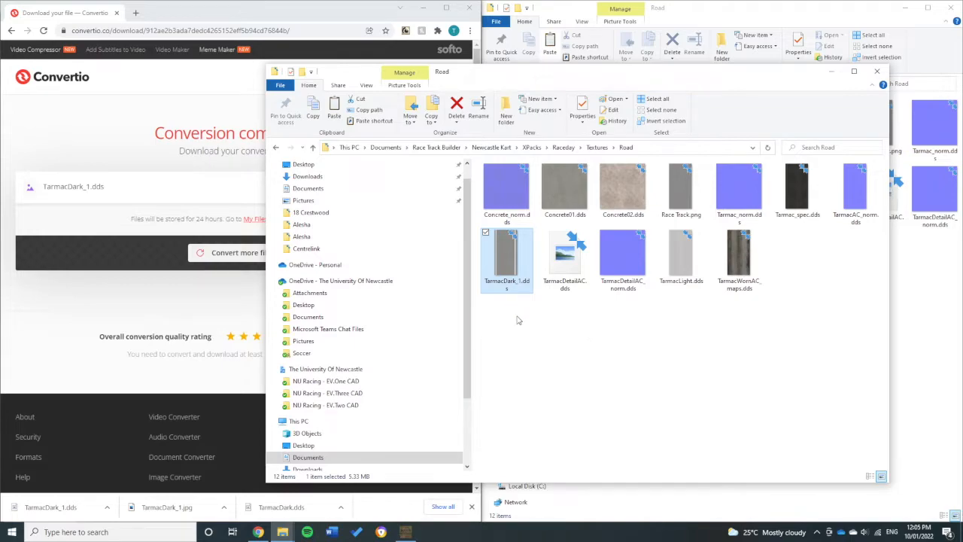
click(517, 320)
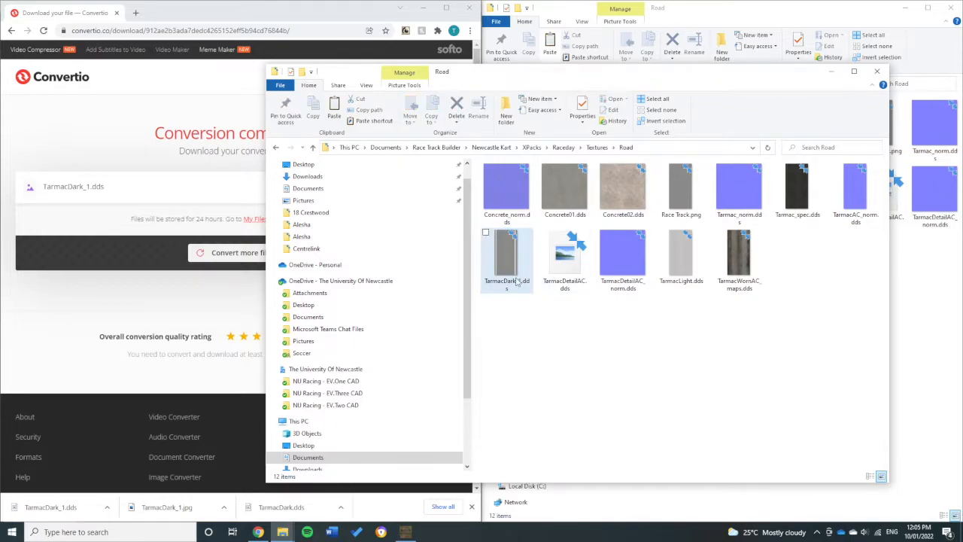
ctrl+scroll(595, 286, up, 2)
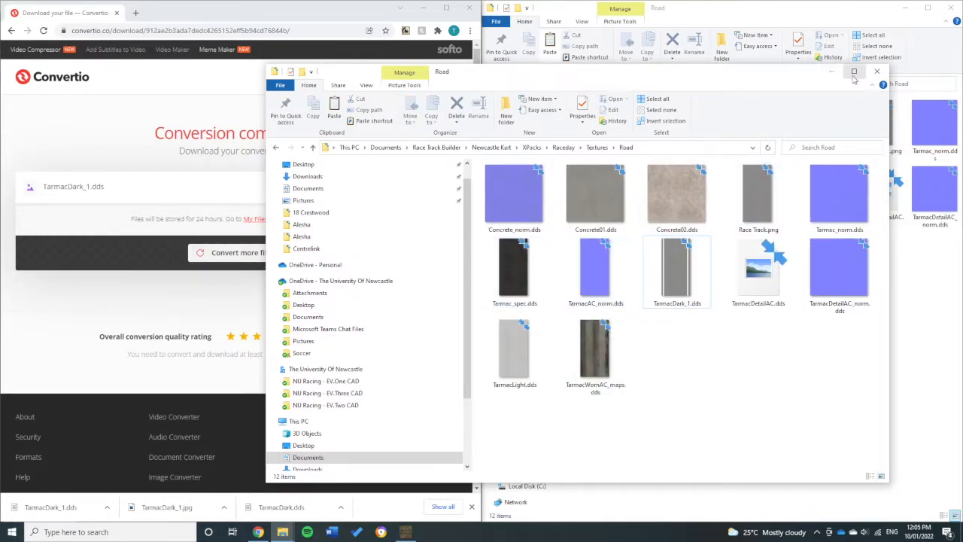
Step: Clear the folder and browser windows from view and exit Race Track Builder without saving changes
click(877, 72)
click(906, 7)
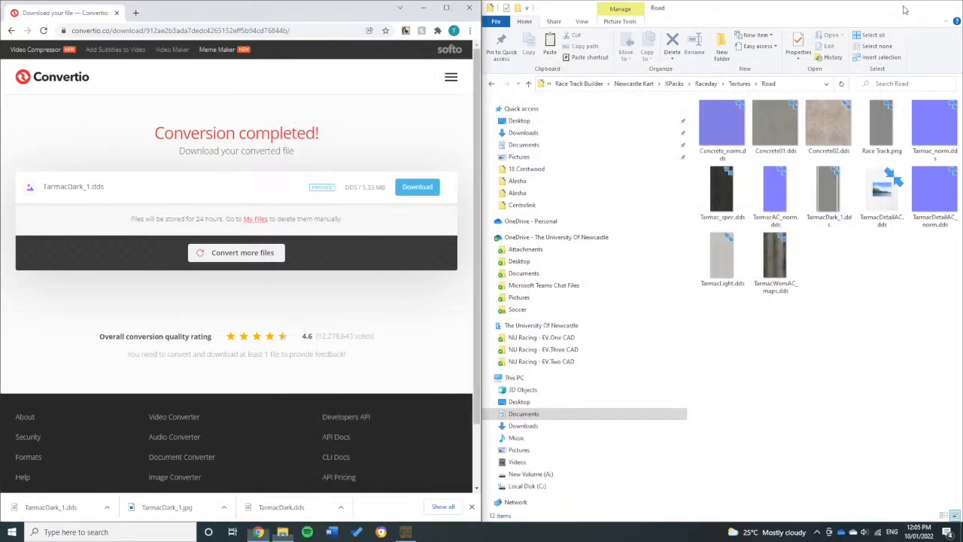
click(424, 9)
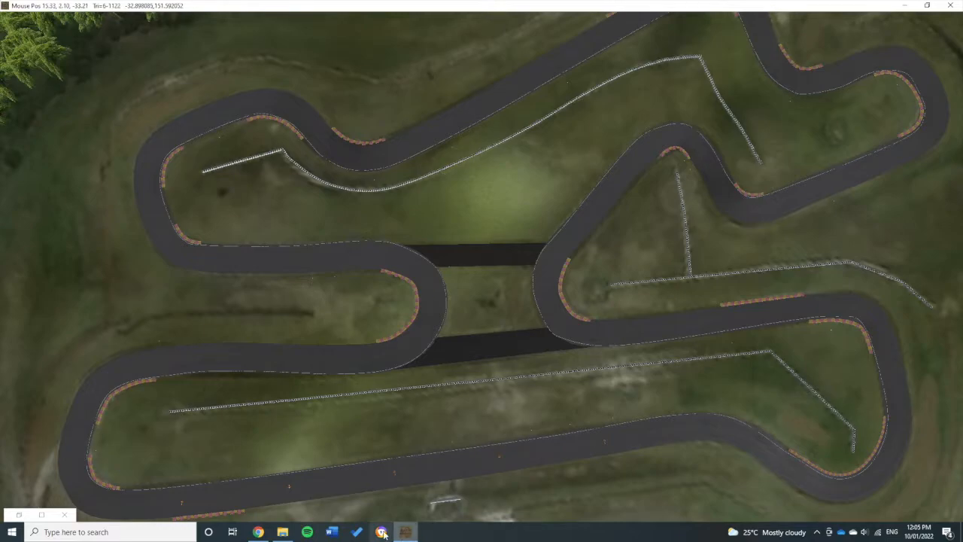
click(282, 532)
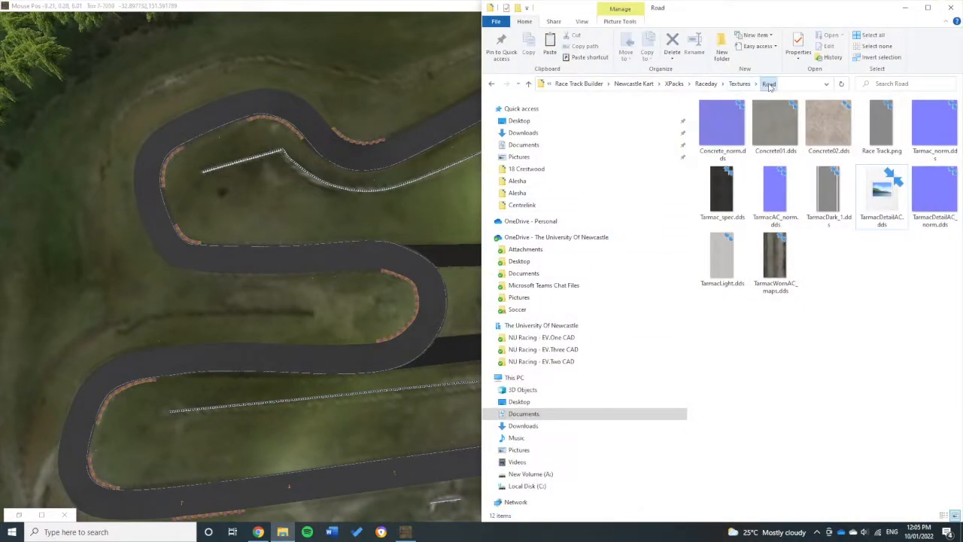
click(906, 8)
click(950, 7)
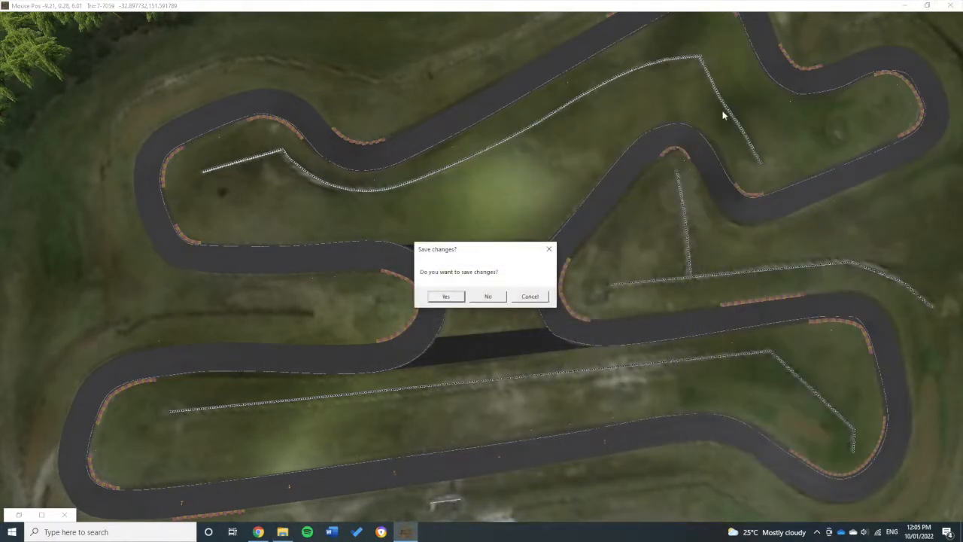
click(486, 297)
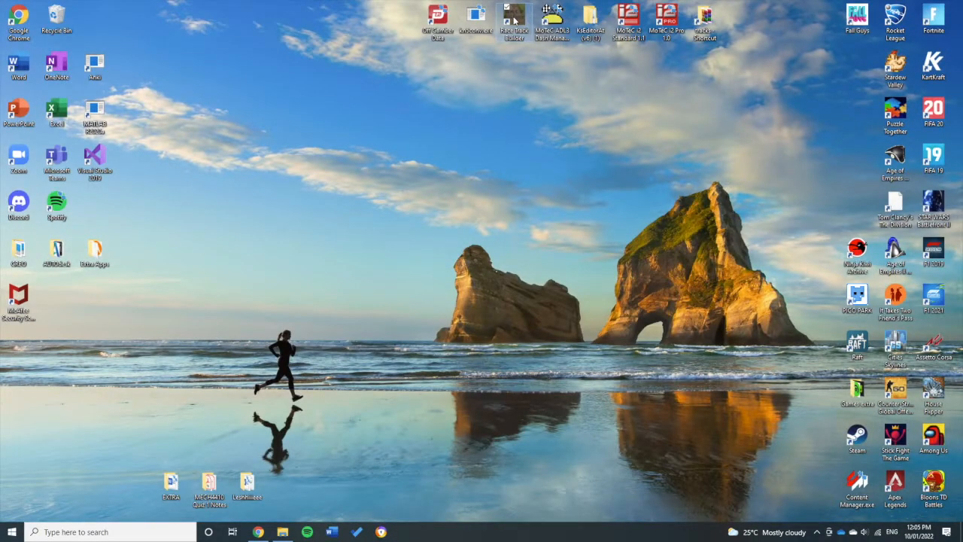
Step: Relaunch Race Track Builder, open the Newcastle Kart venue and inspect the road surface for the new edge lines
double_click(514, 19)
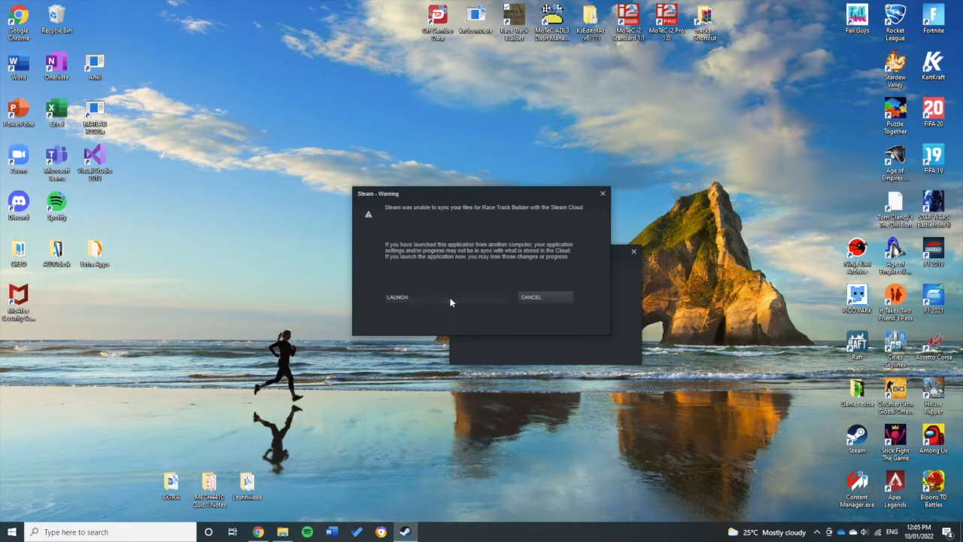
click(451, 299)
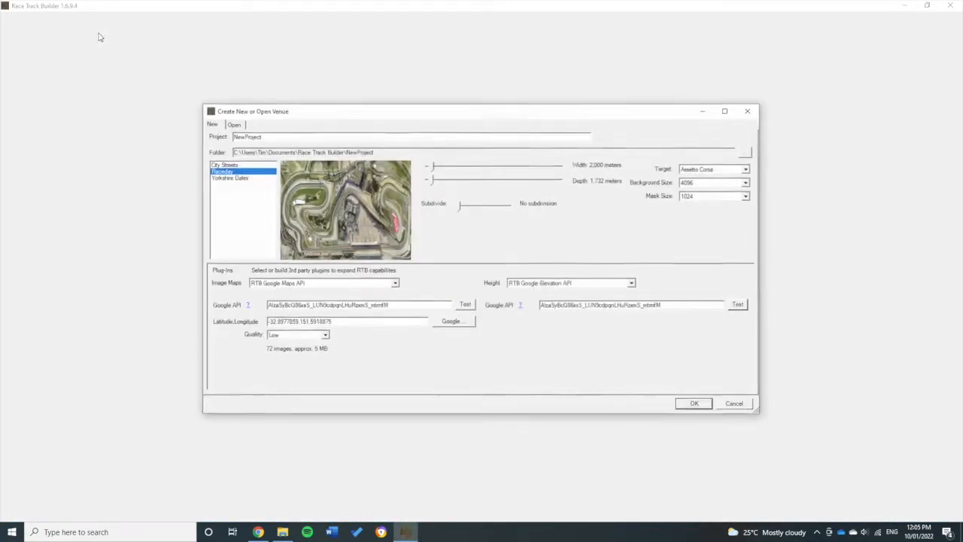
click(235, 125)
double_click(238, 170)
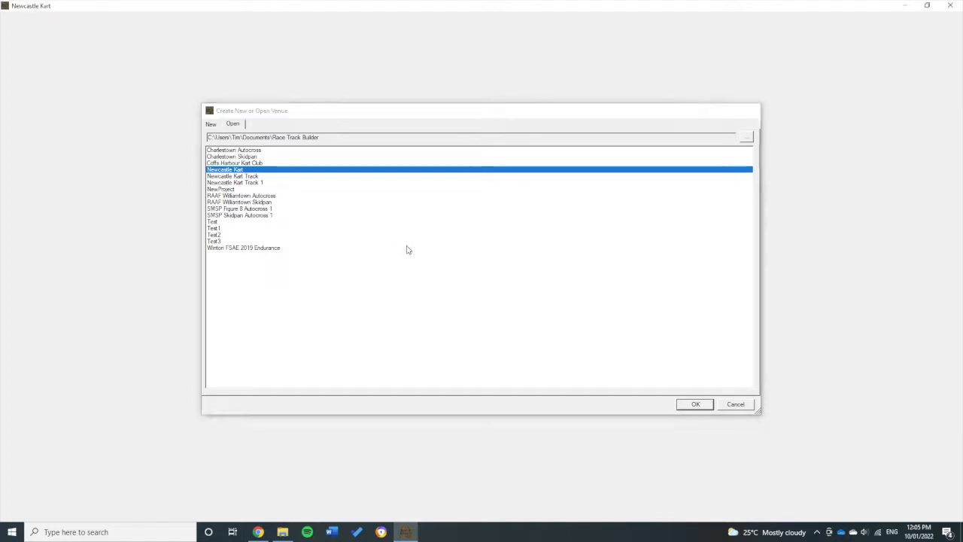
scroll(475, 280, up, 8)
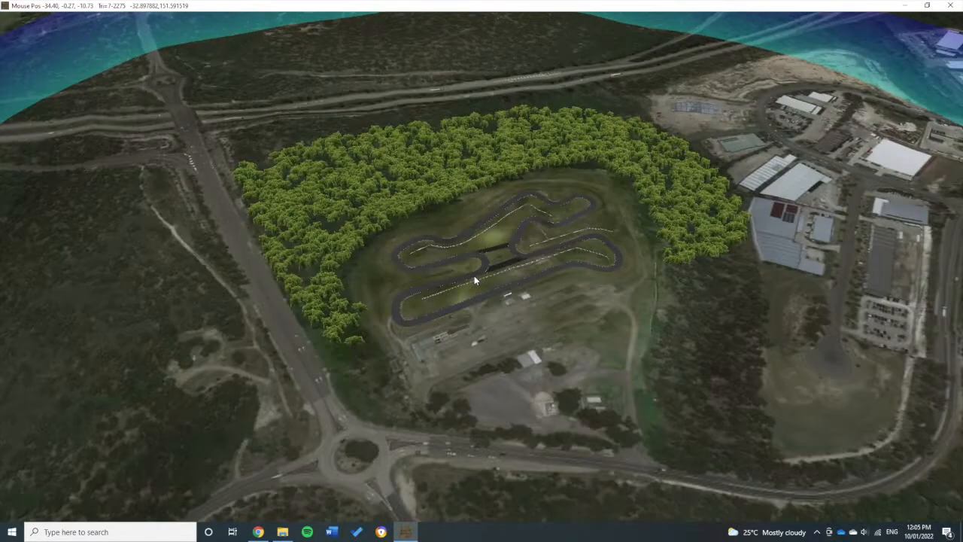
scroll(361, 282, up, 5)
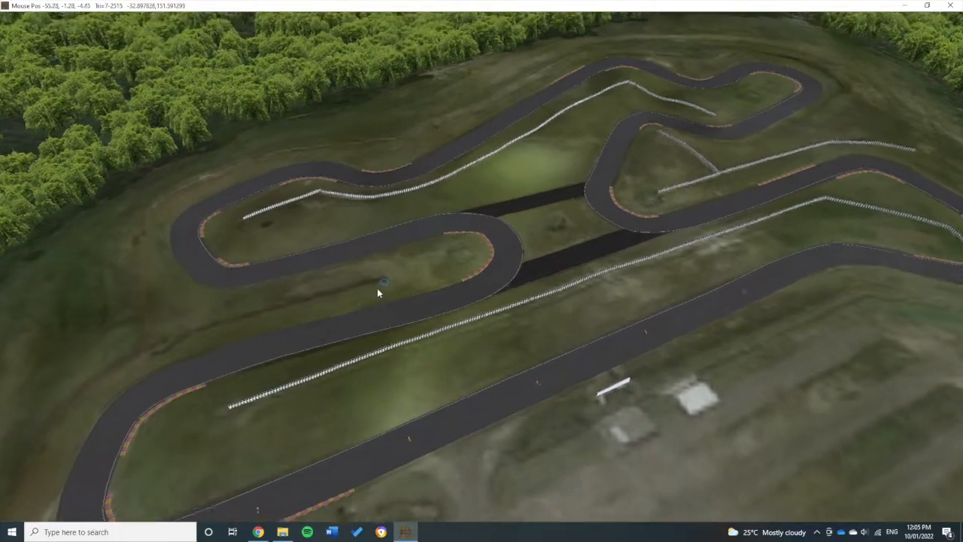
Step: Rename TarmacDark_1.dds in the Road folder to TarmacDark.dds
click(284, 531)
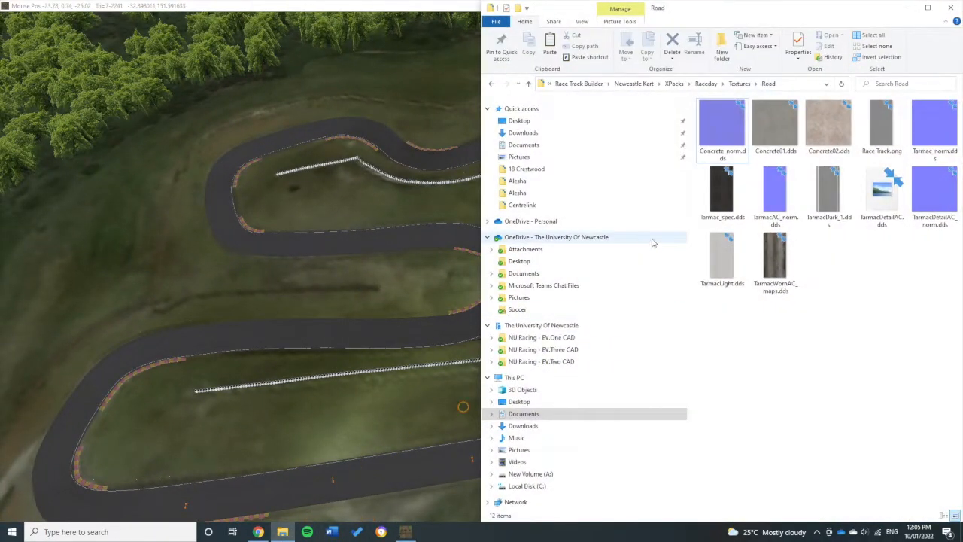
right_click(832, 210)
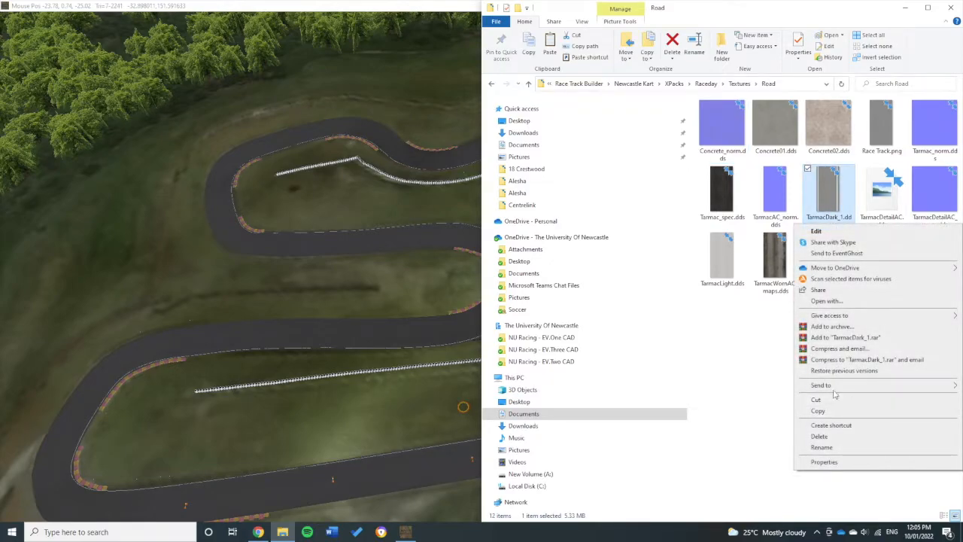
click(826, 447)
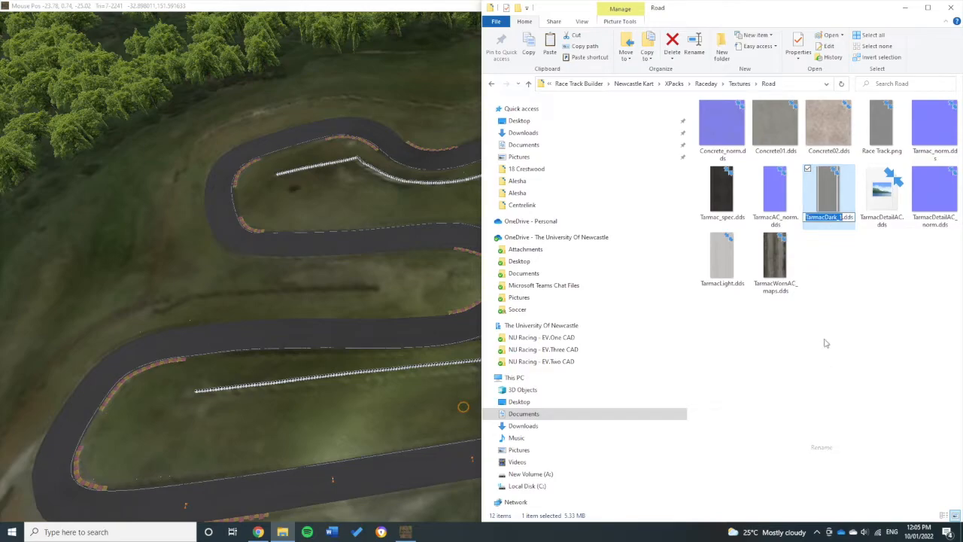
click(843, 218)
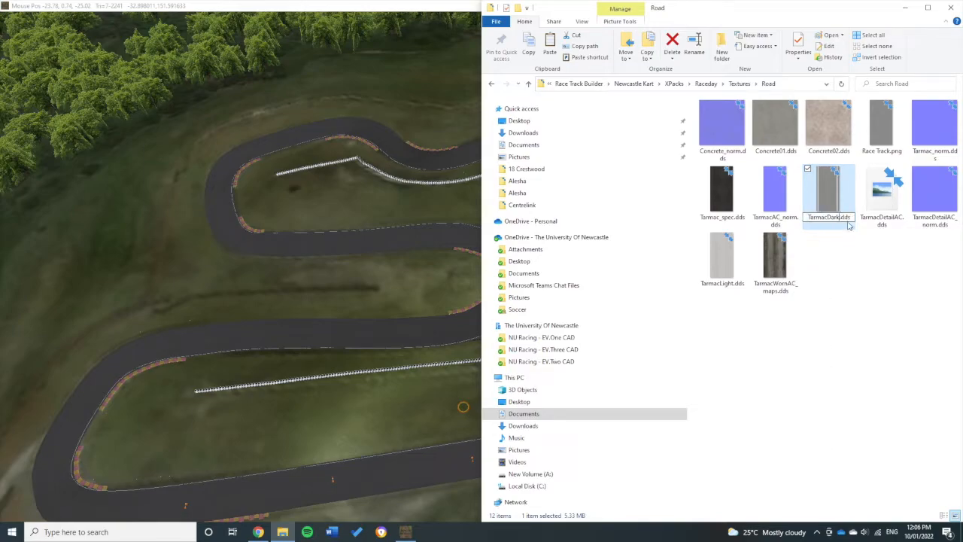
click(856, 274)
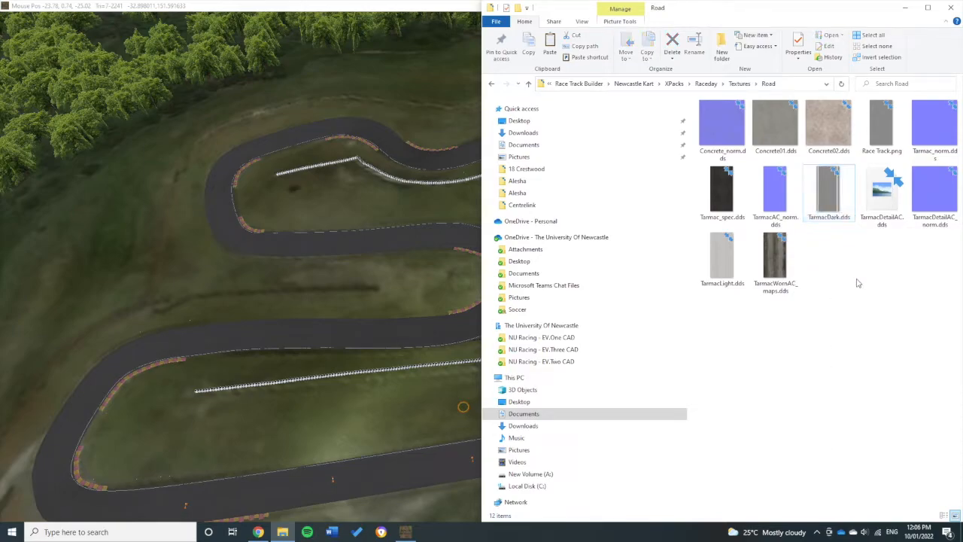
Step: Return to Race Track Builder, exit it without saving changes and launch it again
click(905, 7)
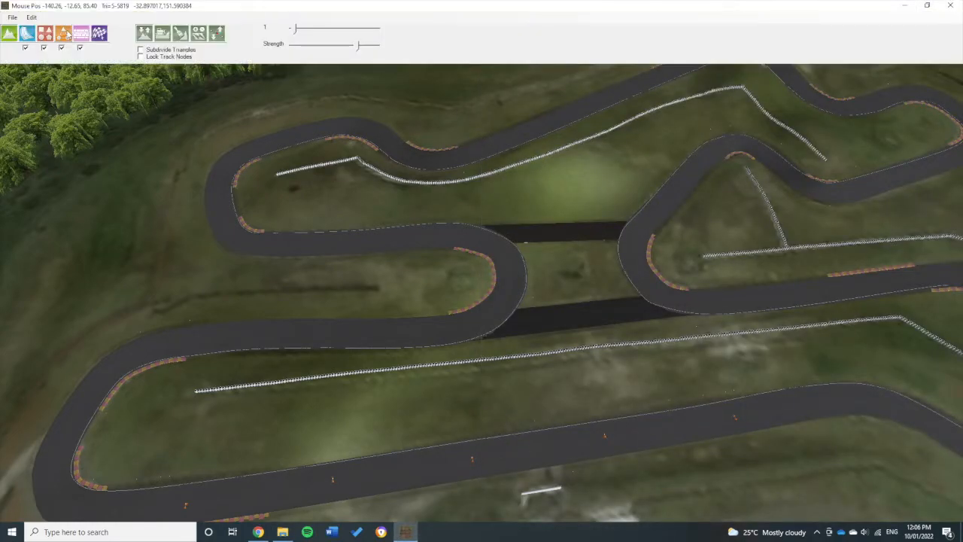
click(12, 17)
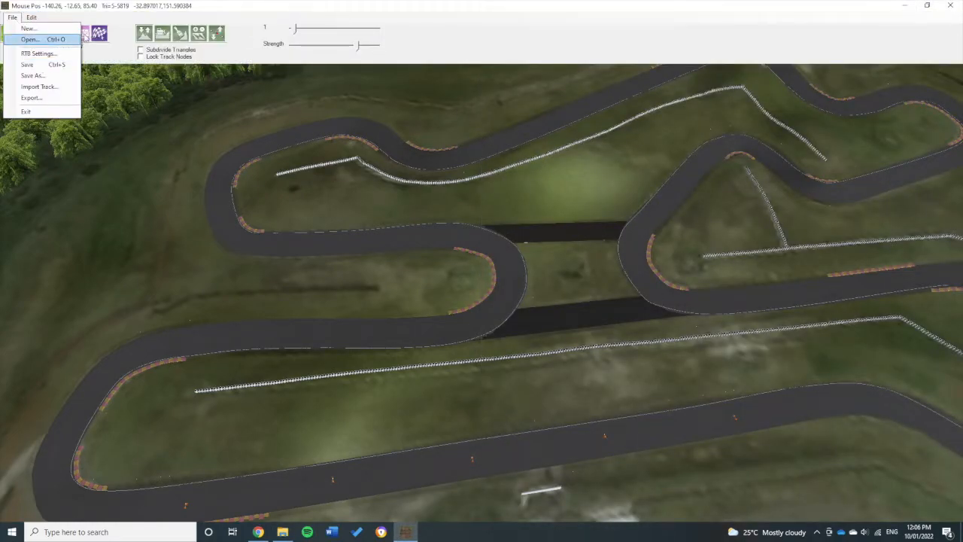
click(952, 5)
click(487, 295)
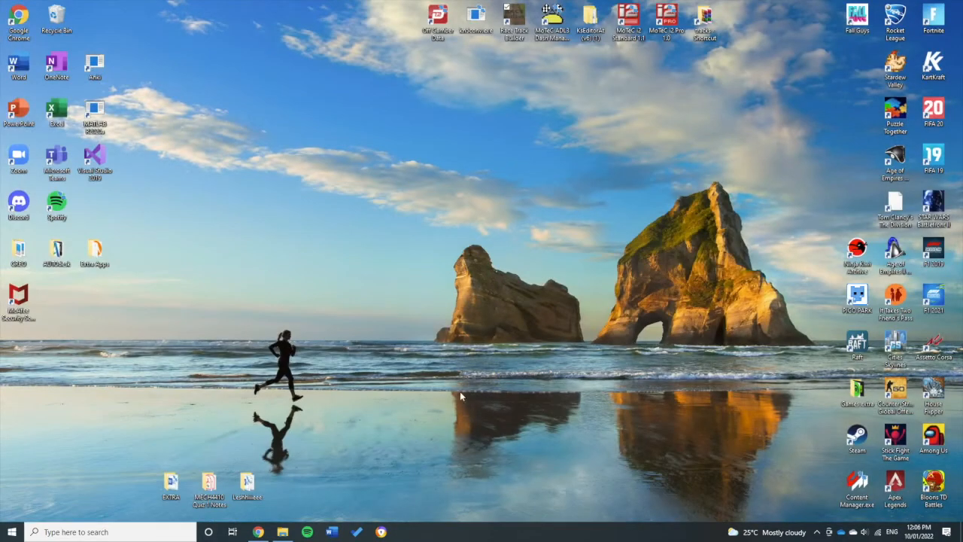
double_click(515, 23)
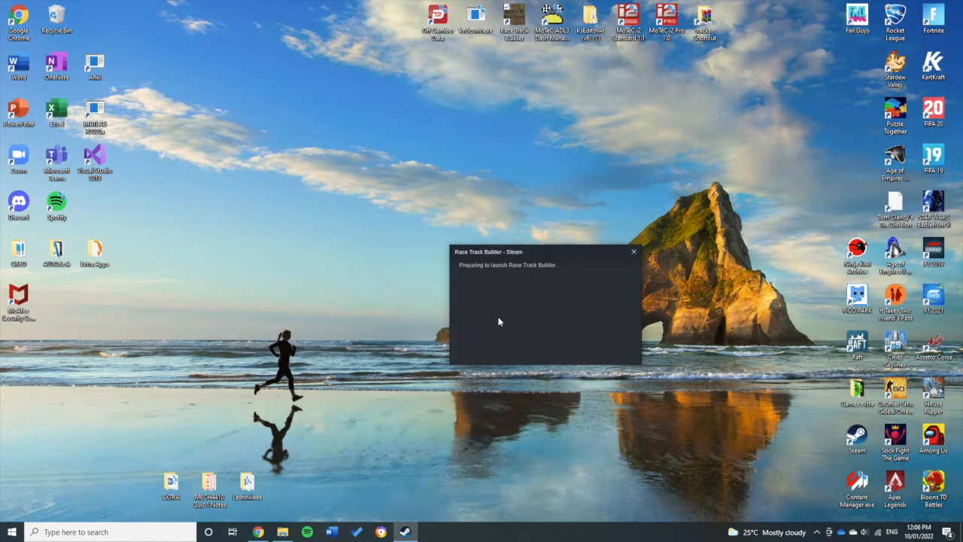
click(462, 296)
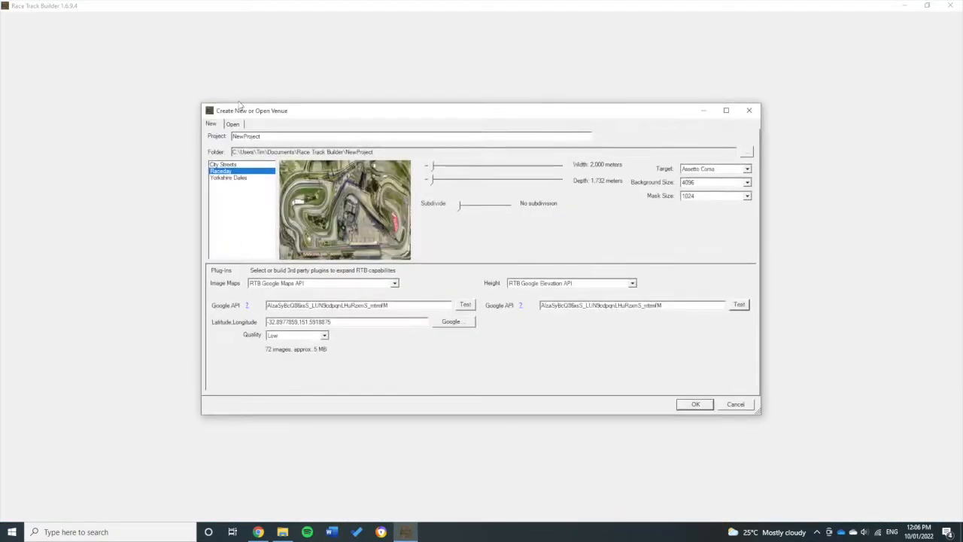
Step: Open the existing Newcastle Kart venue
click(234, 125)
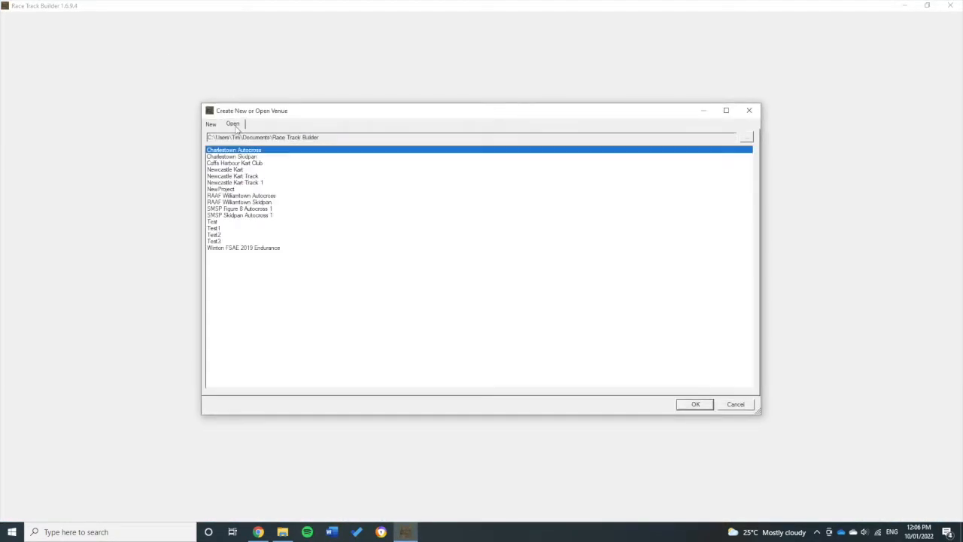
click(233, 169)
click(696, 405)
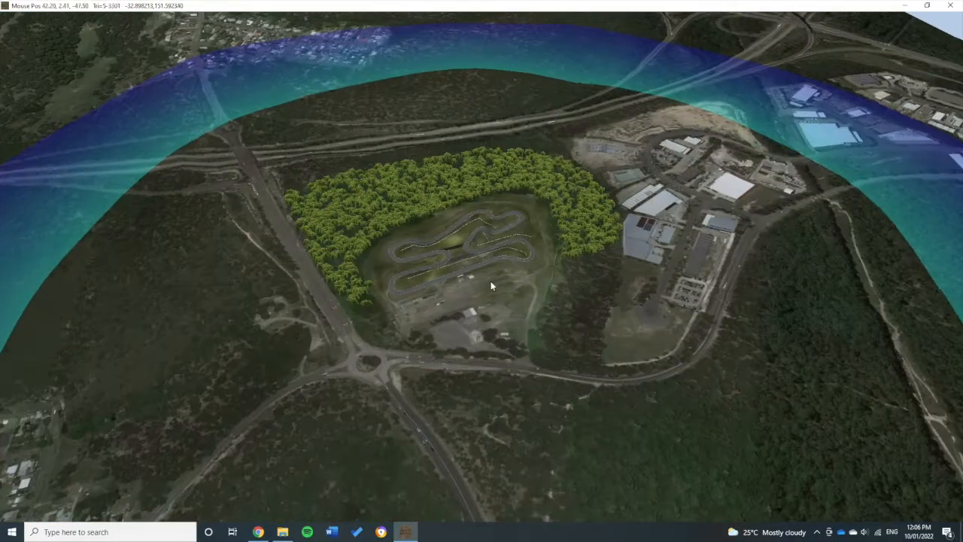
Step: Inspect the road texture up close along the main straight, checking the edge lines and the joins between texture tiles
scroll(491, 286, up, 5)
middle_drag(443, 263, 359, 251)
scroll(403, 260, up, 1)
middle_drag(479, 260, 450, 461)
scroll(609, 441, up, 5)
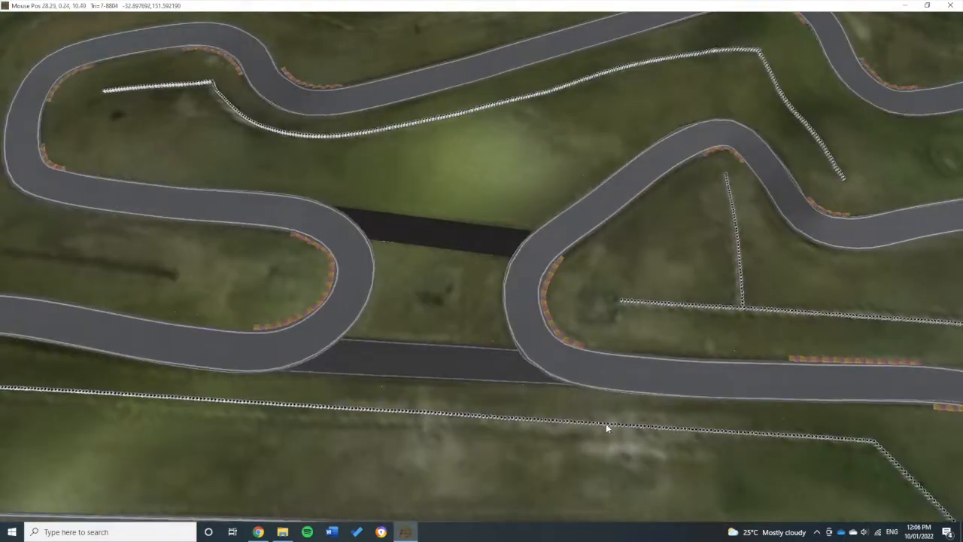
middle_drag(606, 423, 668, 321)
scroll(492, 421, up, 4)
scroll(422, 386, down, 3)
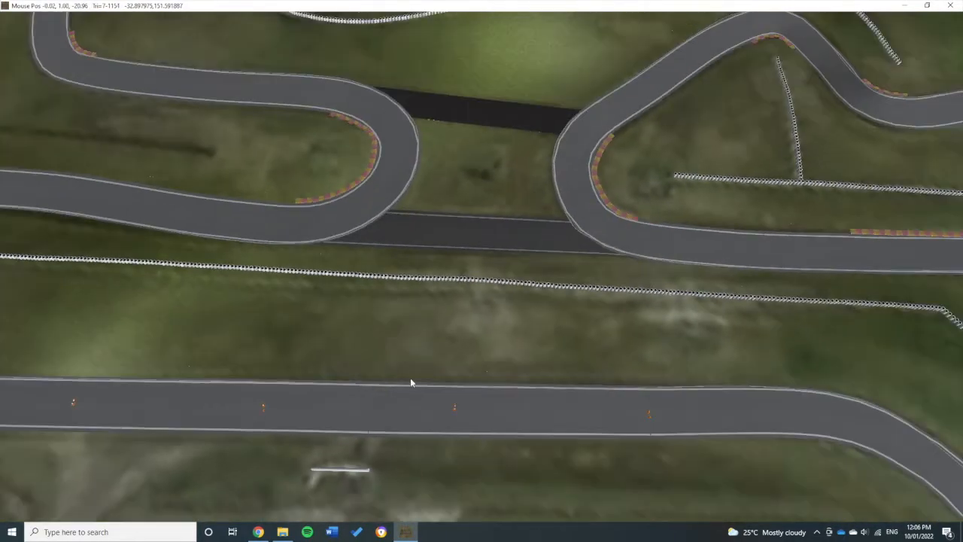
middle_drag(417, 385, 615, 375)
scroll(288, 433, up, 5)
scroll(465, 459, up, 5)
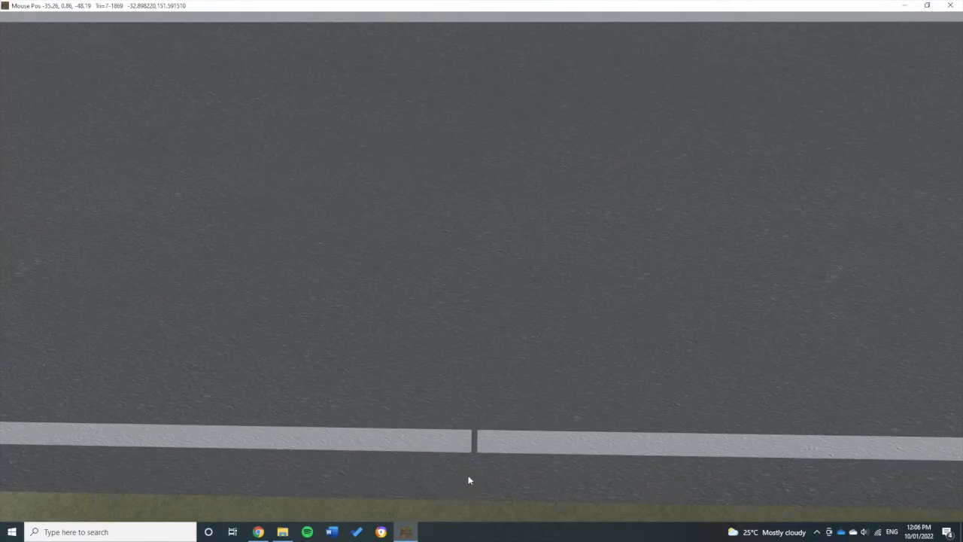
scroll(474, 445, up, 3)
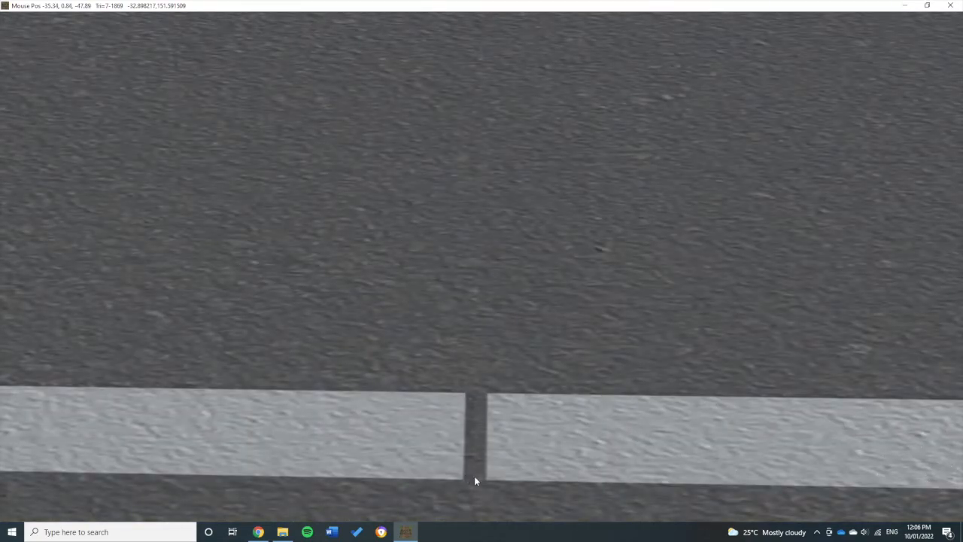
scroll(487, 414, down, 6)
middle_drag(501, 163, 482, 262)
scroll(494, 269, up, 5)
scroll(500, 271, down, 6)
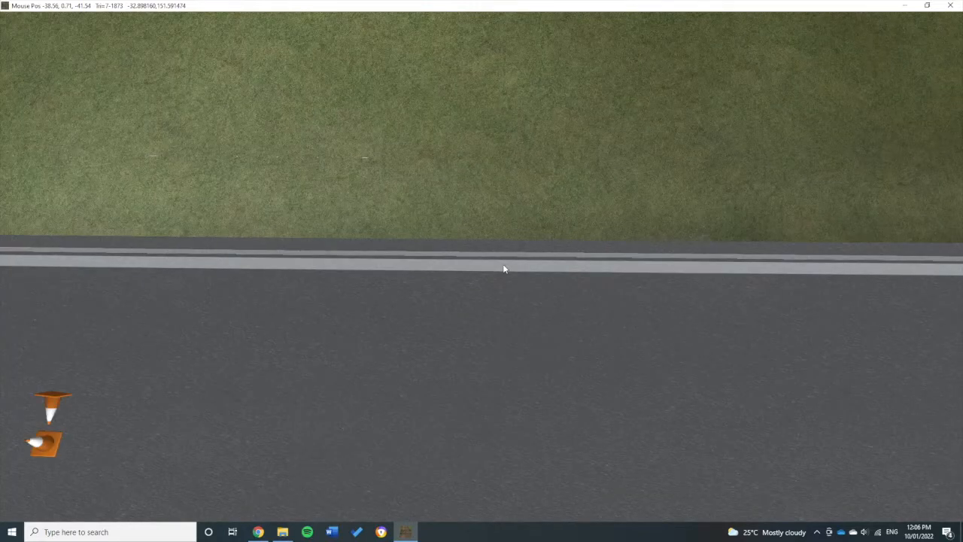
Step: Follow the road from the main straight around the hairpin and the rest of the circuit, examining its edge lines and kerbs
middle_drag(349, 271, 568, 271)
scroll(568, 271, down, 3)
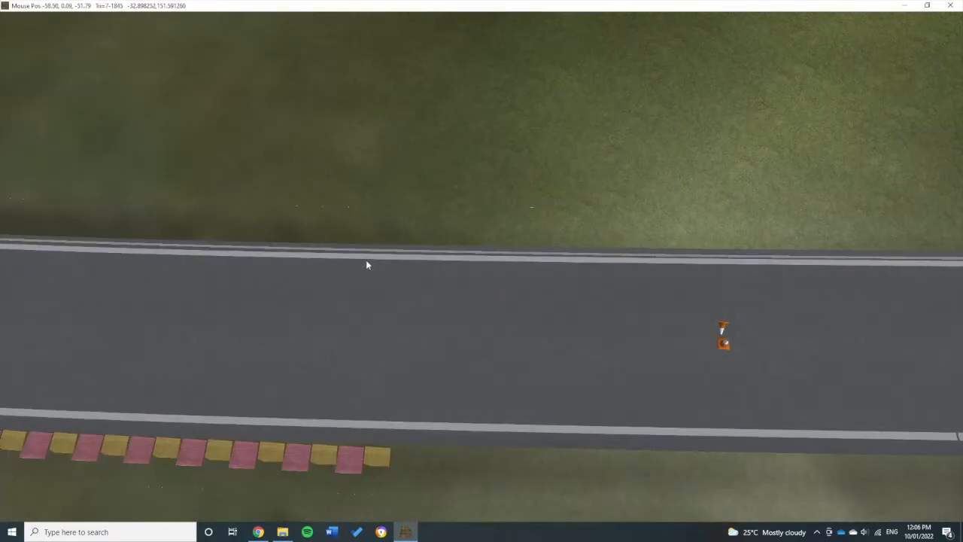
middle_drag(366, 262, 420, 263)
scroll(420, 263, up, 4)
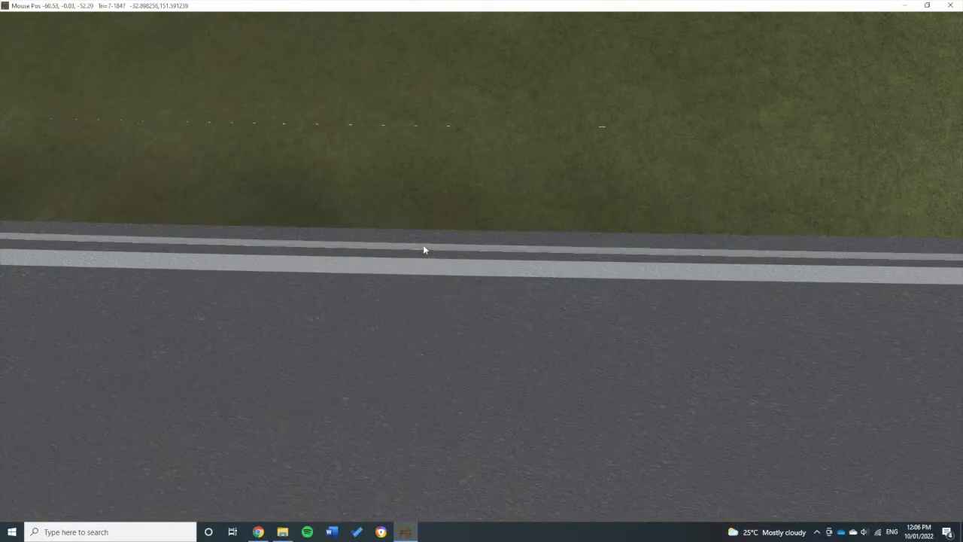
scroll(428, 245, down, 6)
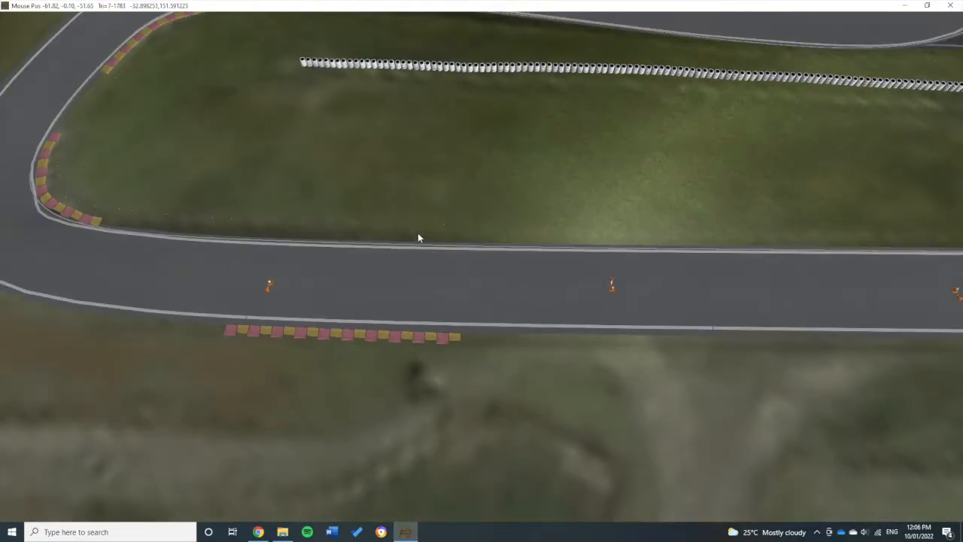
middle_drag(361, 237, 580, 316)
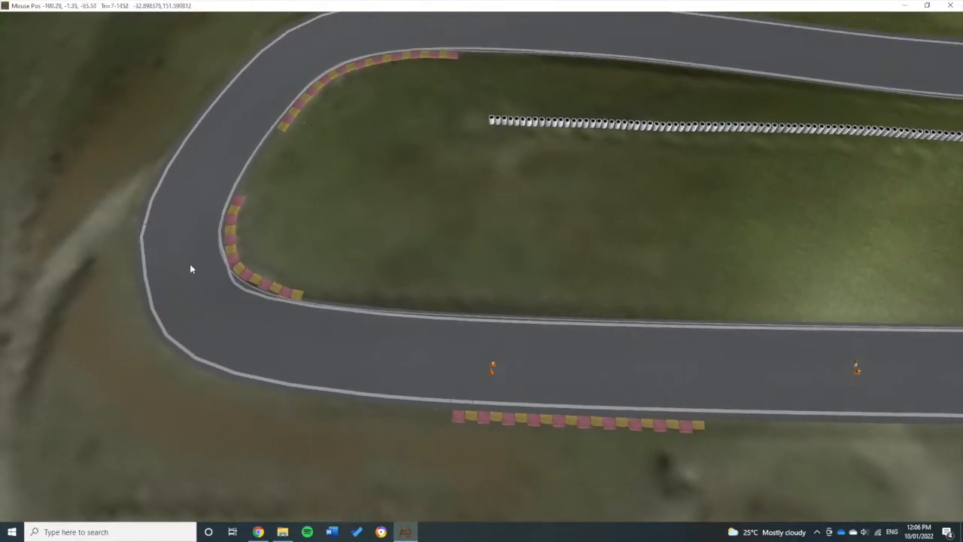
middle_drag(325, 149, 281, 330)
middle_drag(602, 163, 273, 217)
scroll(273, 217, down, 3)
middle_drag(628, 186, 651, 362)
middle_drag(671, 272, 571, 400)
scroll(699, 347, down, 6)
middle_drag(652, 317, 438, 193)
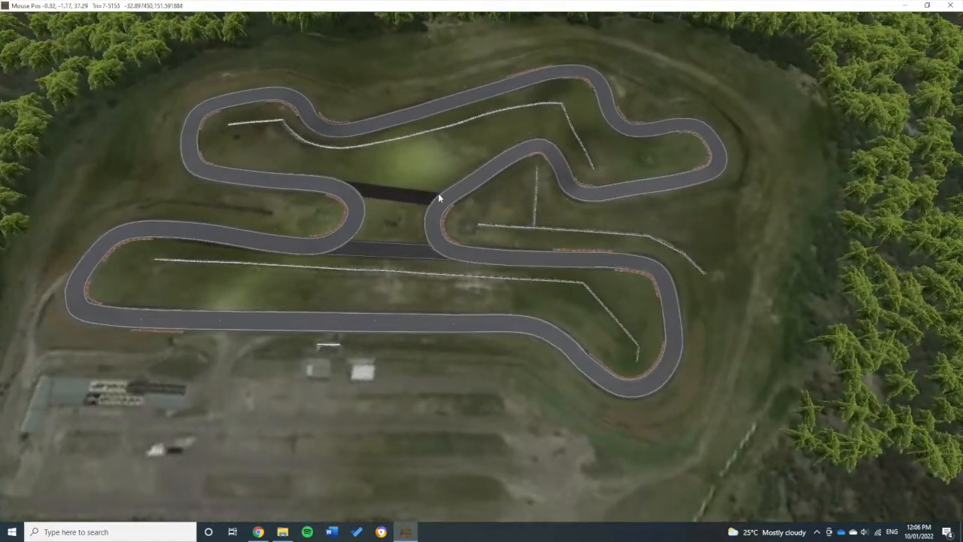
Step: Compare the surfaces of the two short link roads between the facing hairpins
middle_drag(346, 210, 481, 231)
scroll(480, 232, up, 5)
middle_drag(620, 278, 563, 245)
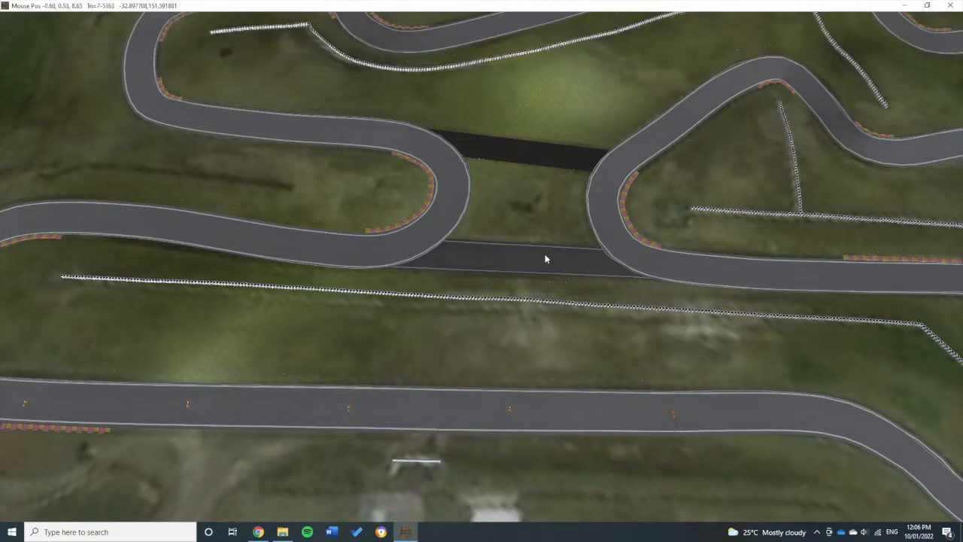
scroll(545, 258, up, 5)
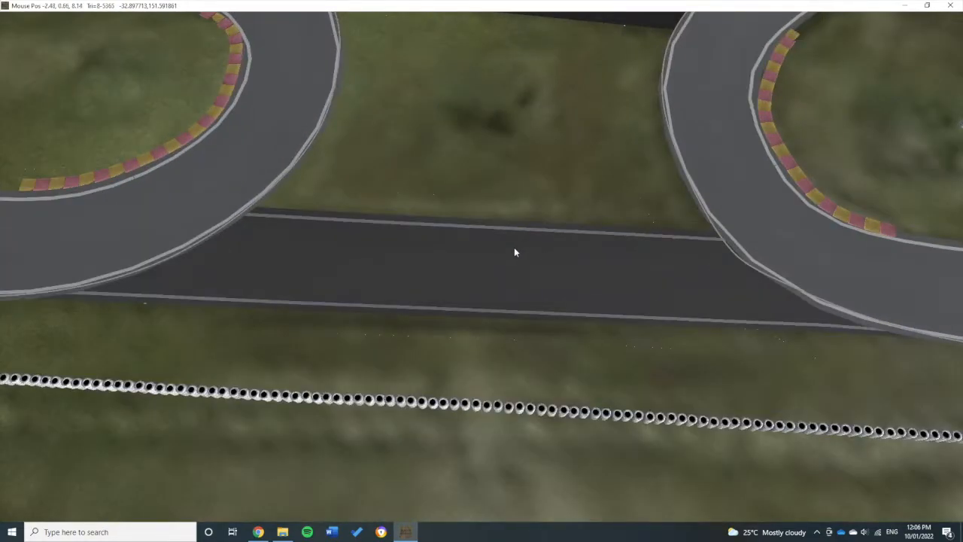
scroll(359, 230, down, 5)
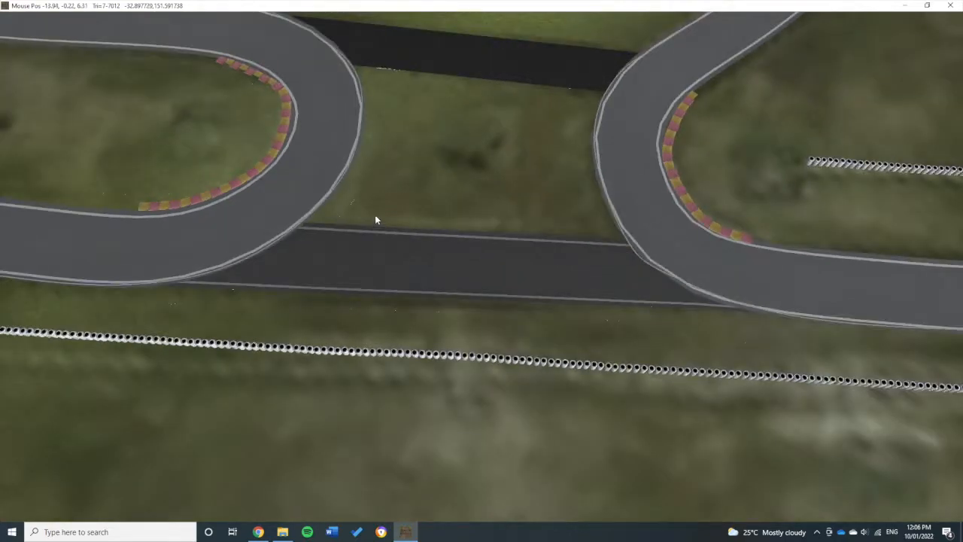
middle_drag(376, 218, 504, 299)
Step: Apply the tarmac material with white edge lines to the upper link road between the two facing hairpins
mouse_move(401, 25)
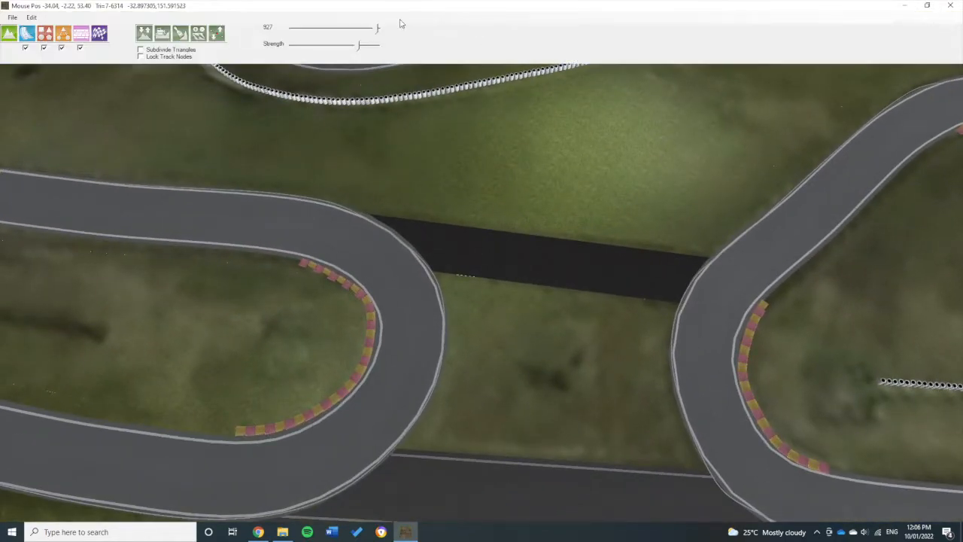
click(31, 39)
click(202, 37)
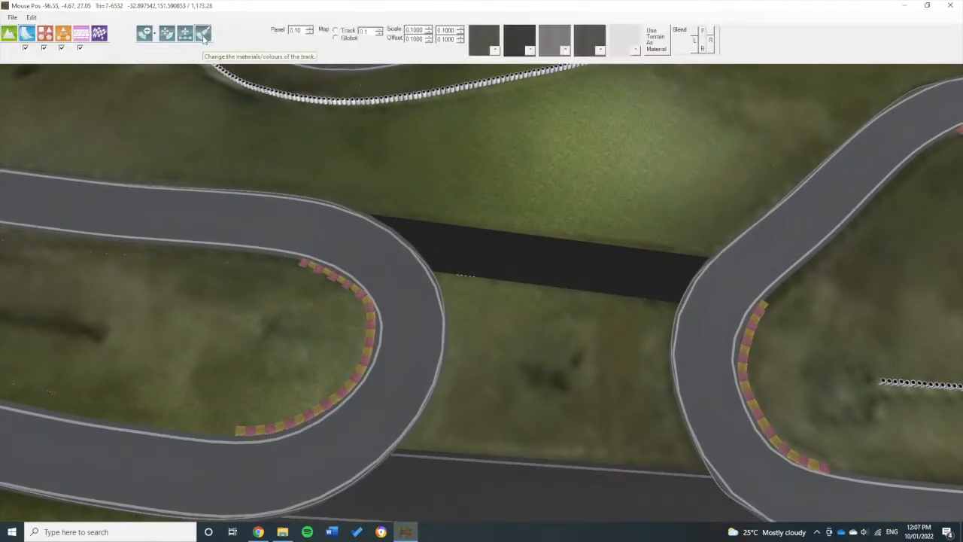
click(30, 36)
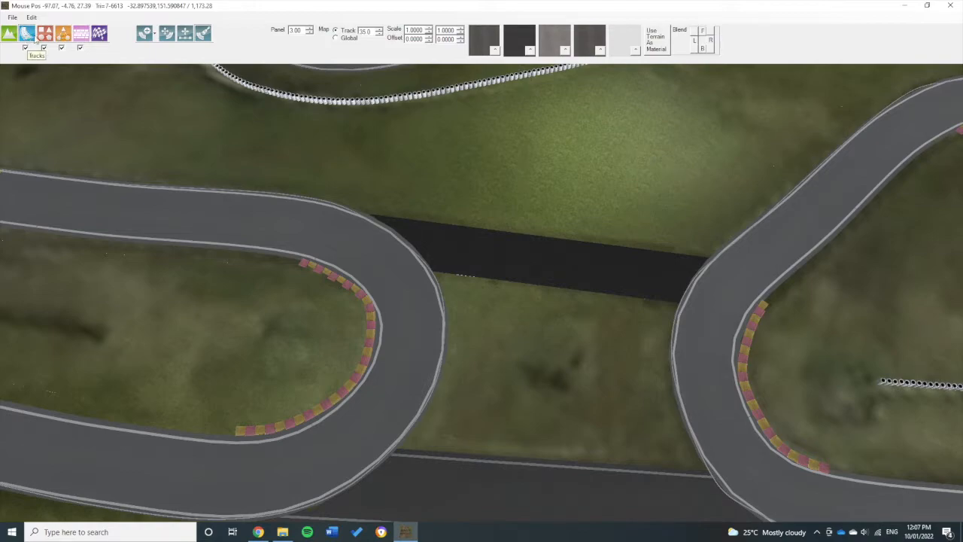
click(203, 37)
click(538, 222)
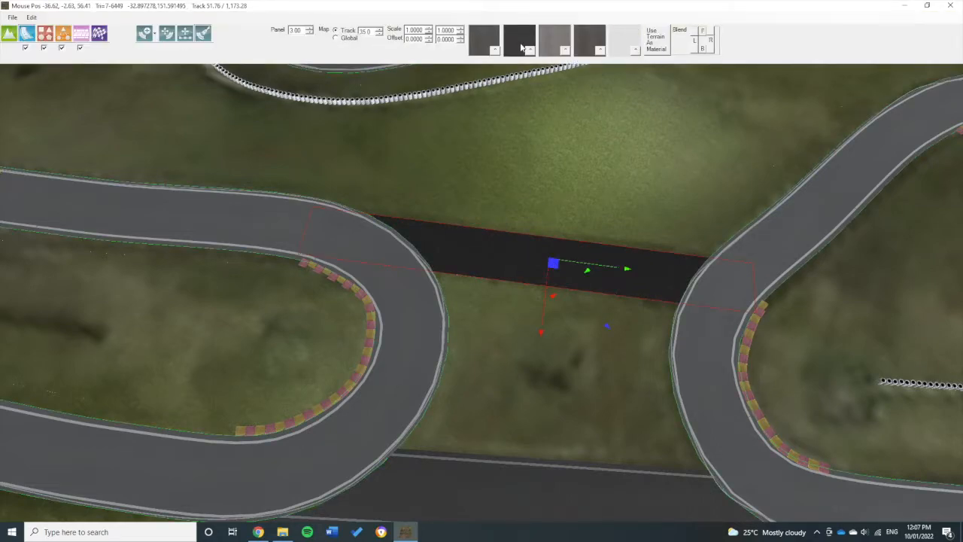
click(549, 38)
click(582, 36)
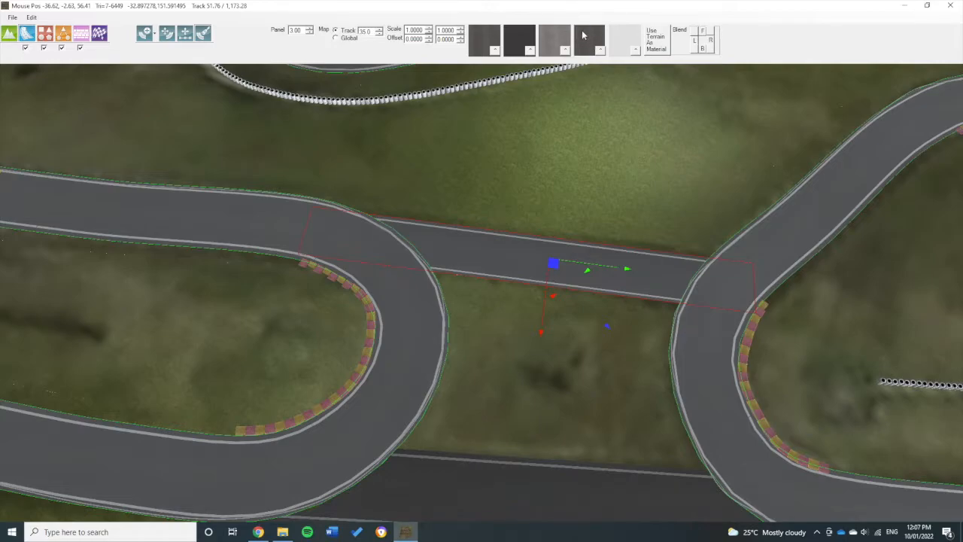
Step: Check the edge lines on the upper link road and around the kerbed corner beside the tyre walls
scroll(596, 290, up, 5)
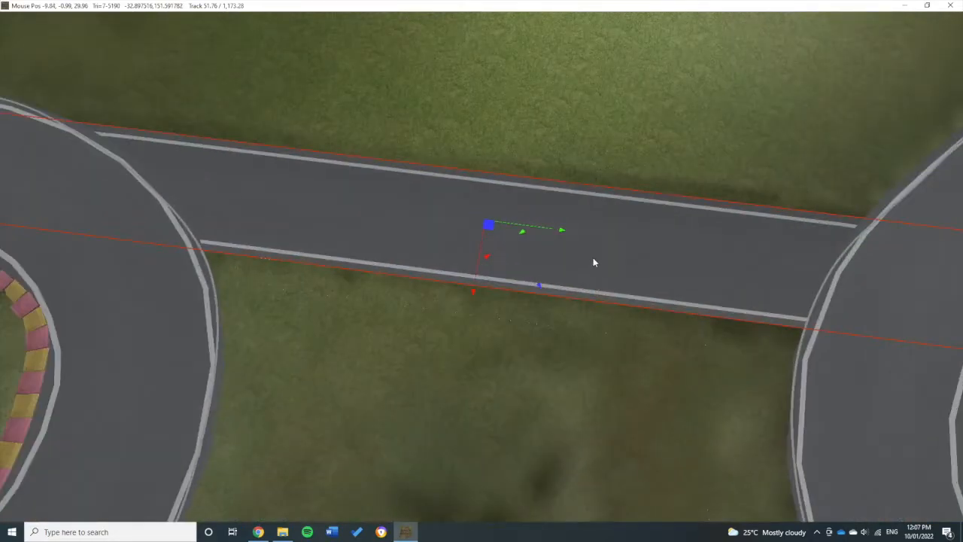
scroll(594, 259, down, 10)
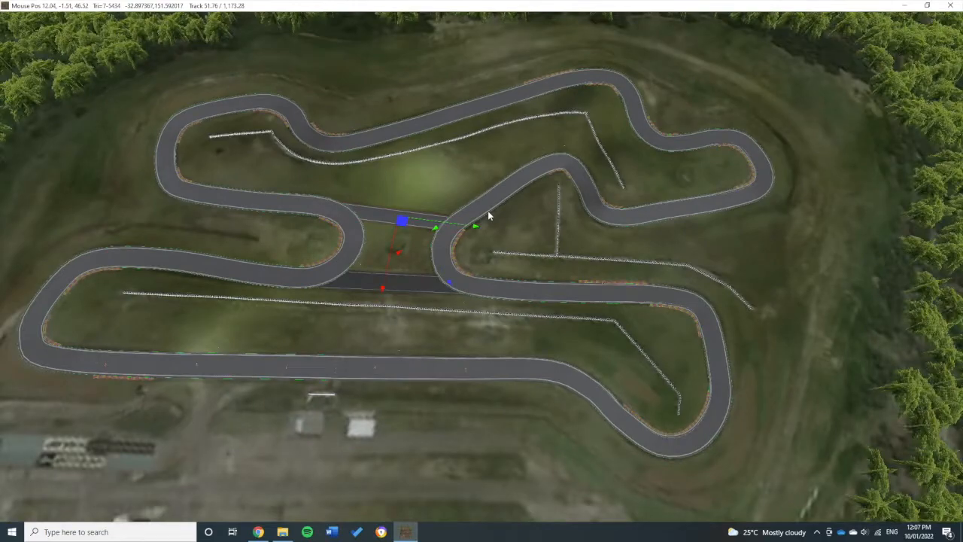
right_drag(499, 213, 574, 228)
scroll(547, 269, up, 3)
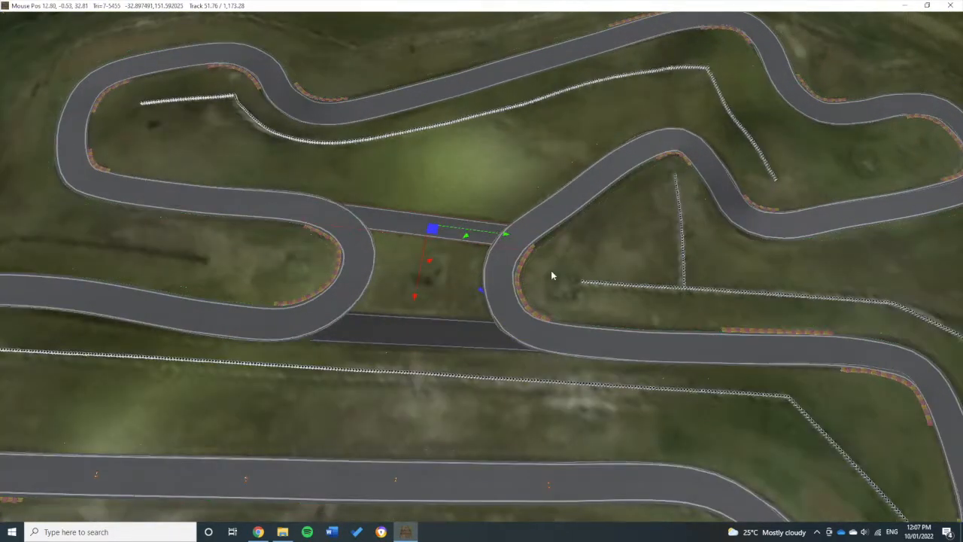
scroll(710, 269, up, 10)
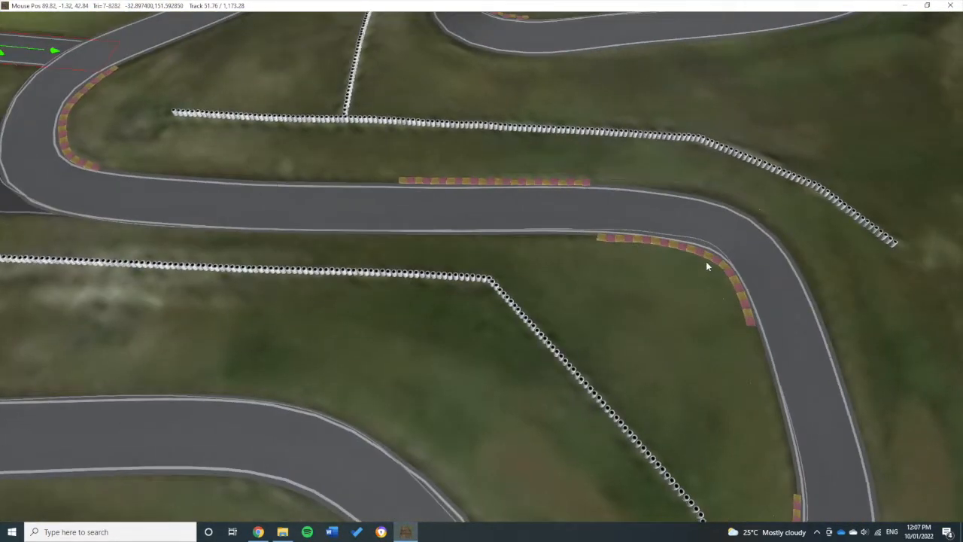
scroll(713, 260, down, 10)
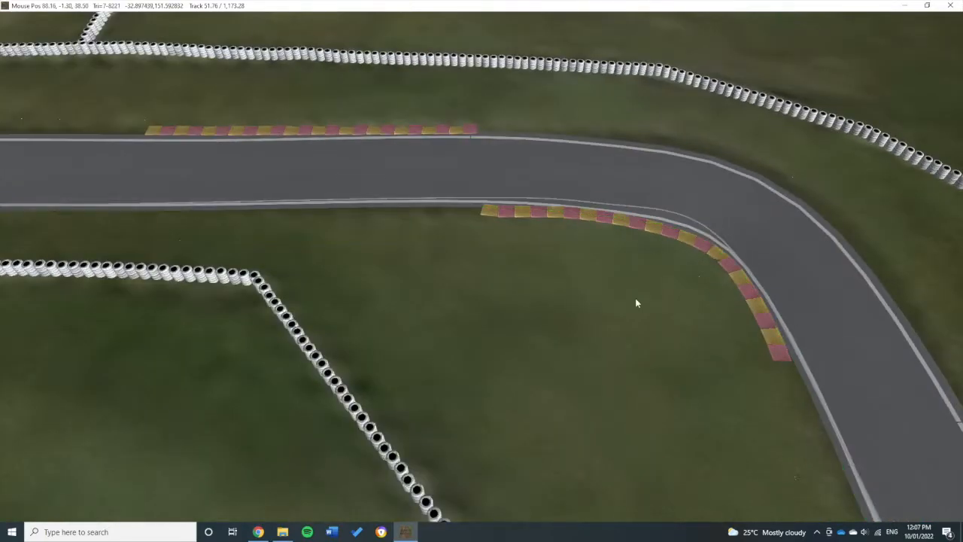
scroll(648, 261, down, 2)
middle_drag(647, 258, 662, 307)
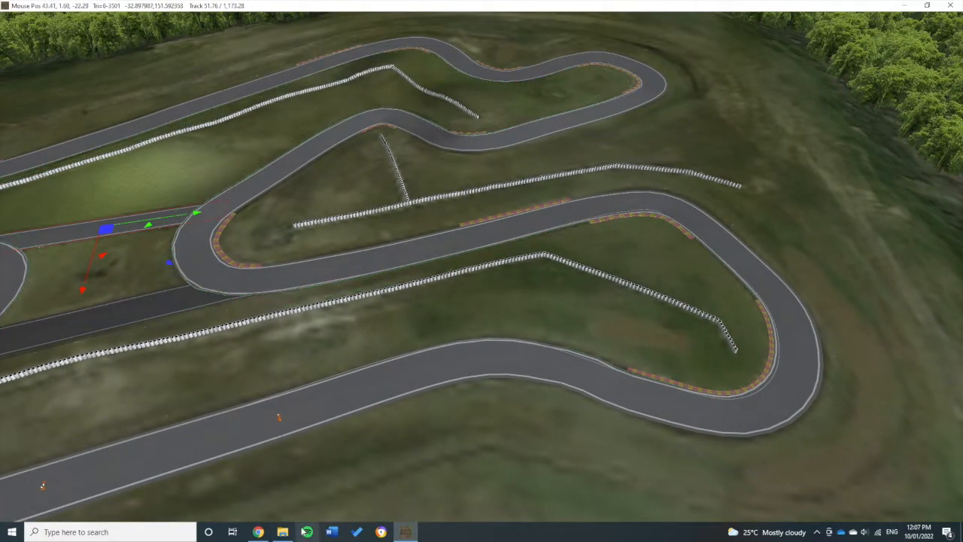
Step: Examine from several angles how the edge lines meet the kerbs on the corner leading off the middle straight
scroll(549, 244, up, 10)
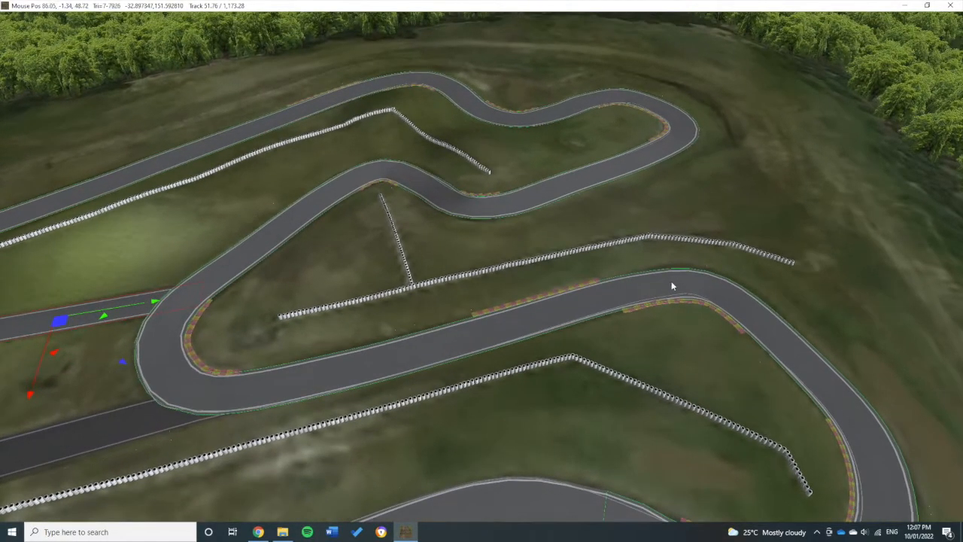
scroll(595, 275, down, 10)
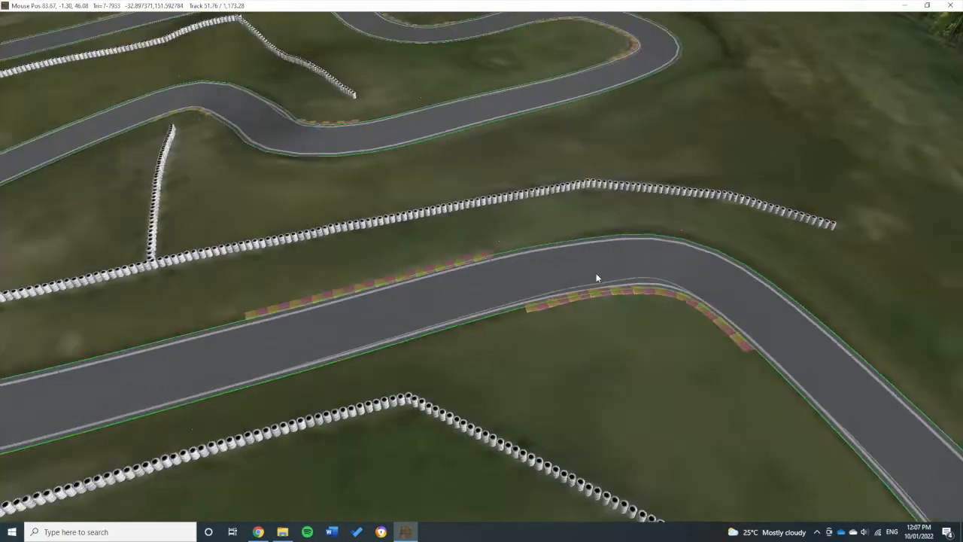
scroll(369, 342, up, 10)
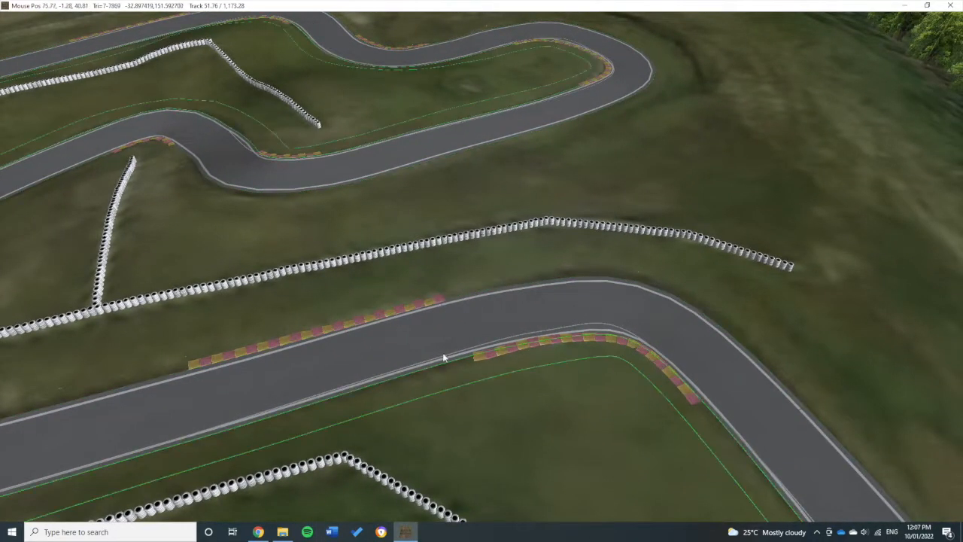
middle_drag(443, 354, 384, 326)
right_drag(307, 327, 514, 348)
middle_drag(514, 349, 467, 361)
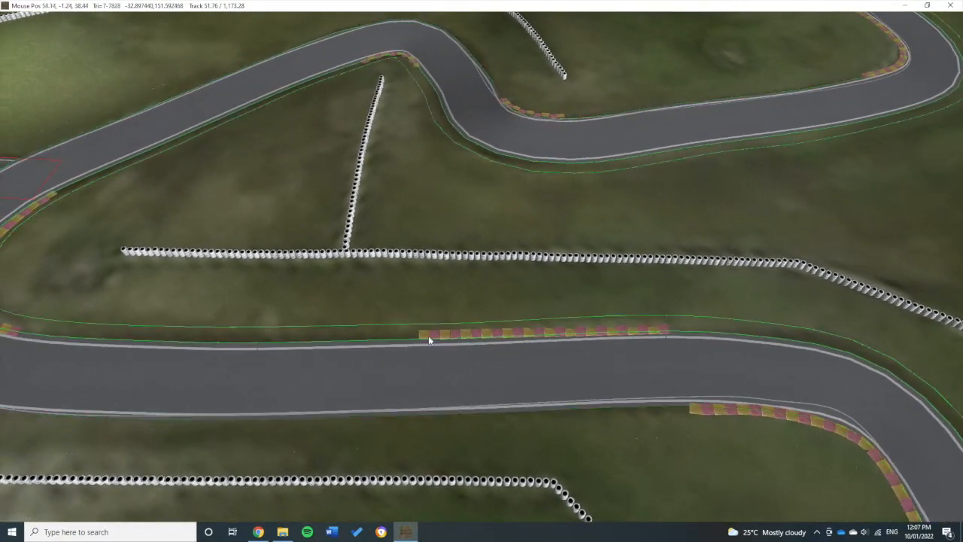
scroll(389, 367, down, 4)
right_drag(389, 367, 509, 343)
Step: Switch to string objects, filter them to Rumble Strip, select the last variant and view the road after the hairpin up close
mouse_move(61, 34)
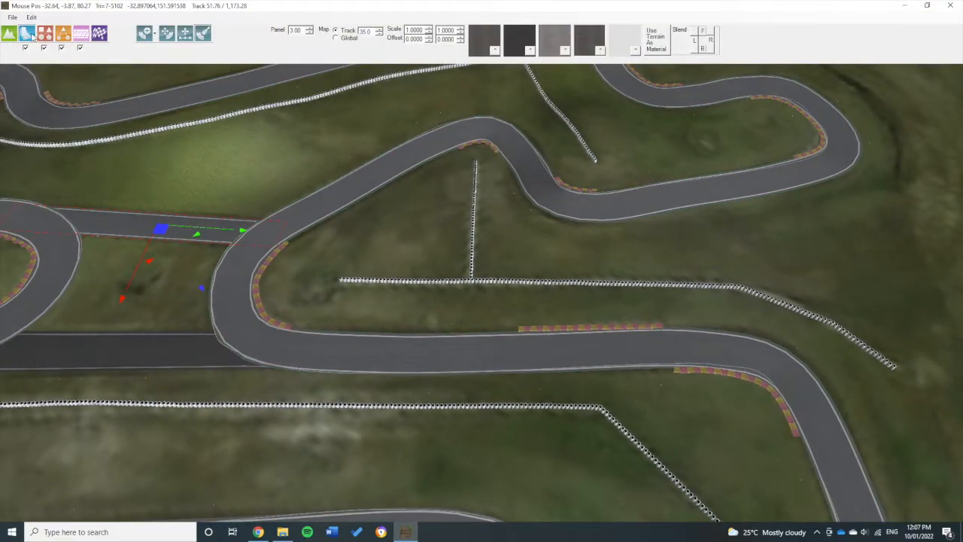
click(62, 35)
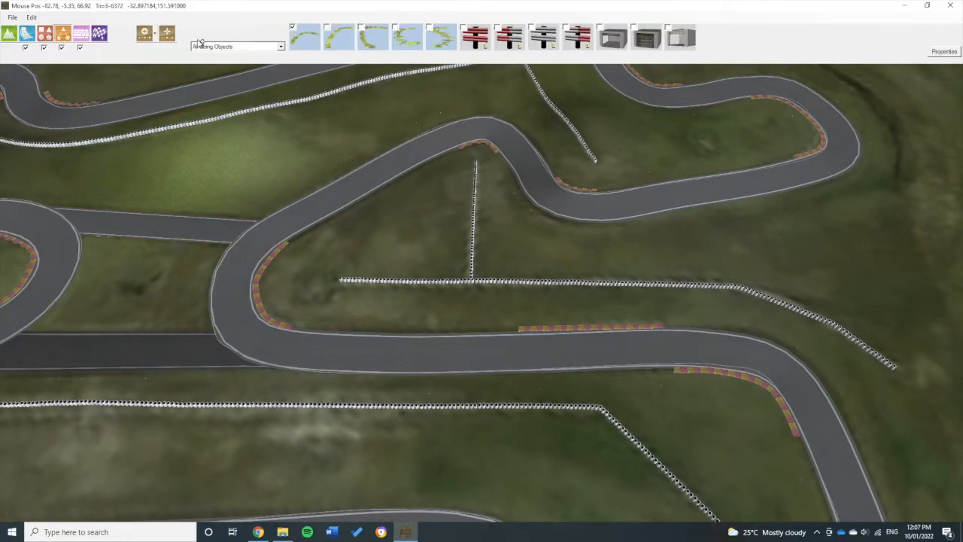
click(223, 46)
scroll(222, 68, down, 4)
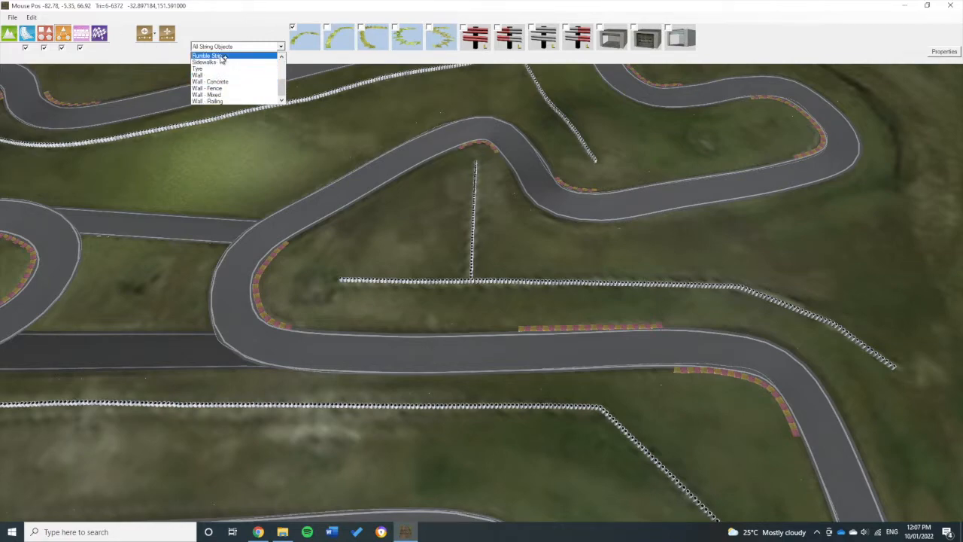
click(222, 57)
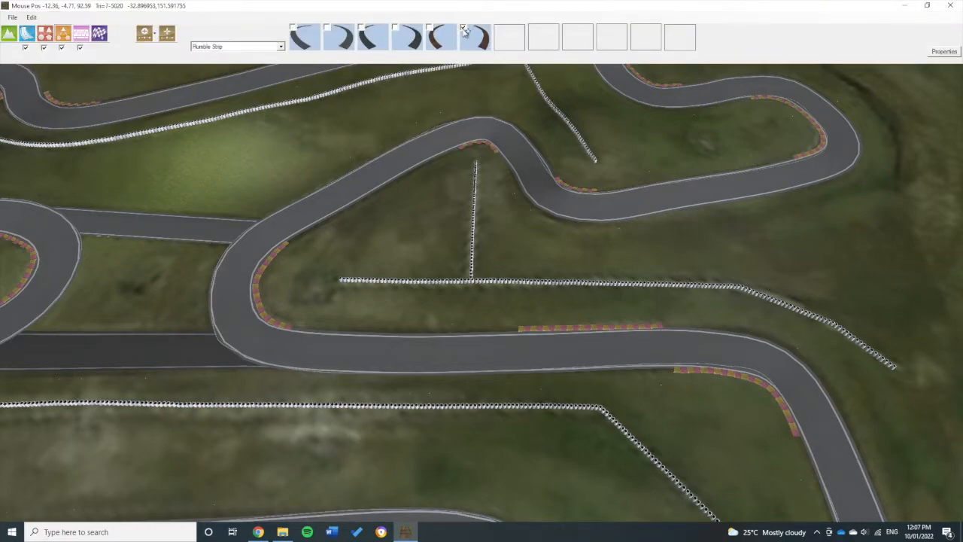
scroll(387, 407, up, 6)
middle_drag(234, 349, 322, 340)
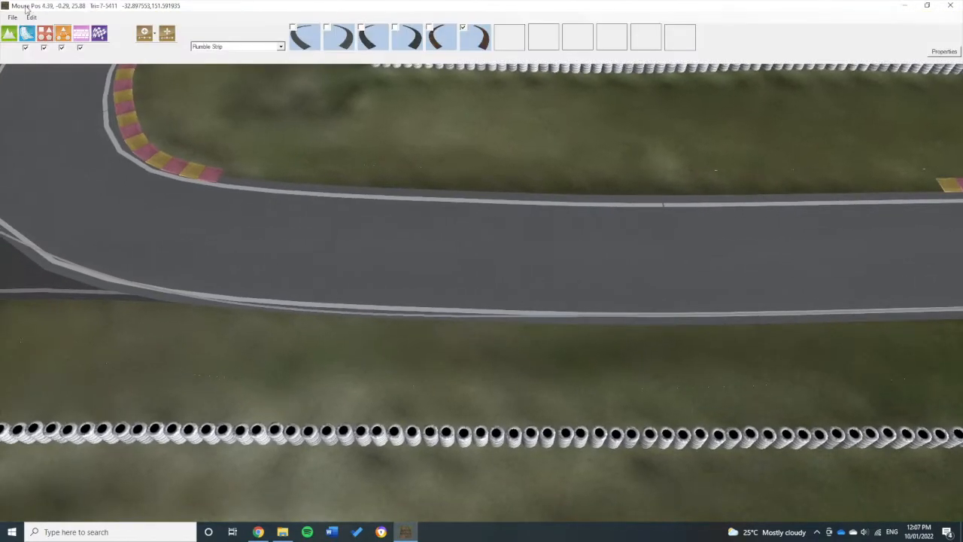
Step: Place a rumble strip along the outer road edge just after the hairpin, opposite the inside kerb
click(145, 33)
click(149, 96)
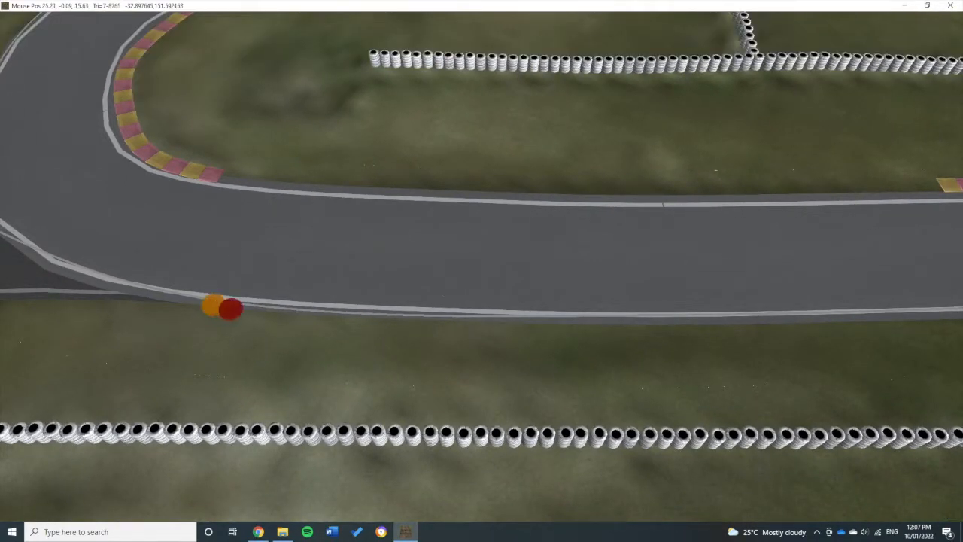
click(511, 329)
scroll(706, 333, down, 2)
middle_drag(705, 333, 549, 226)
scroll(553, 216, down, 6)
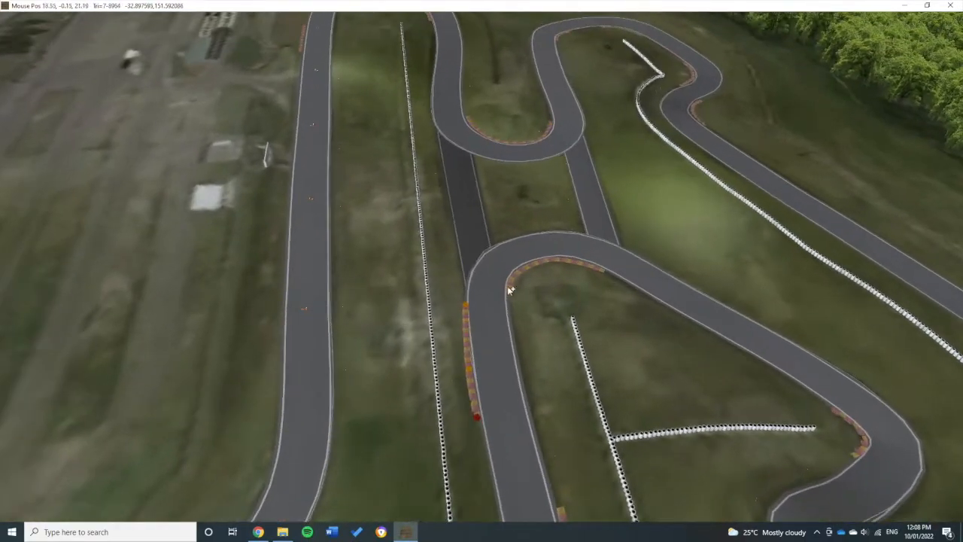
scroll(489, 351, up, 5)
middle_drag(489, 352, 582, 322)
scroll(576, 297, down, 4)
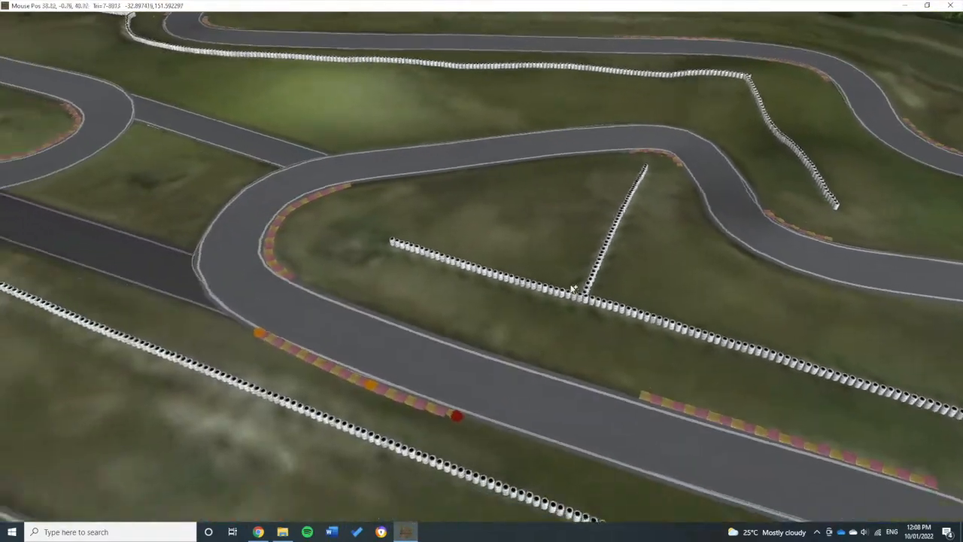
scroll(577, 289, up, 8)
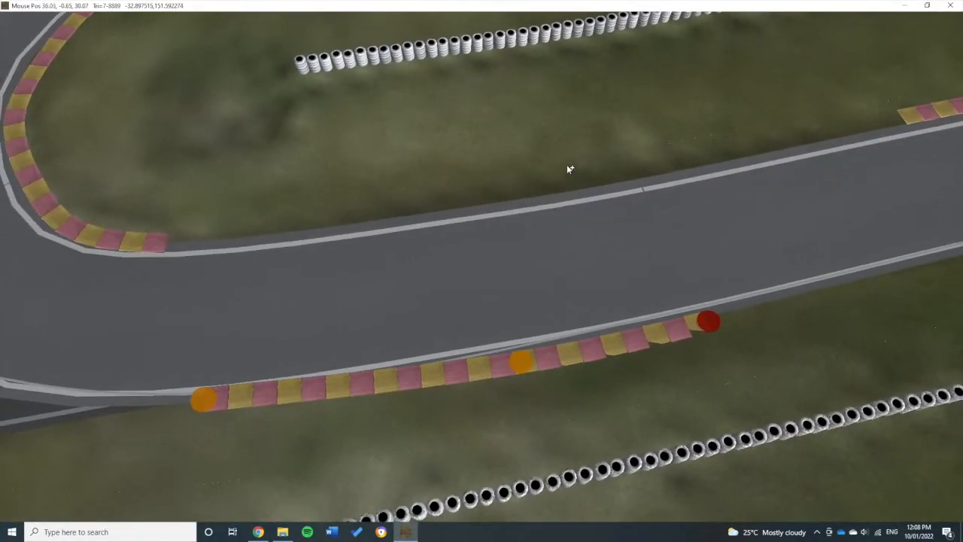
Step: Turn on scaling for the new rumble strip's whole pattern and set all three scale values to 70
mouse_move(706, 49)
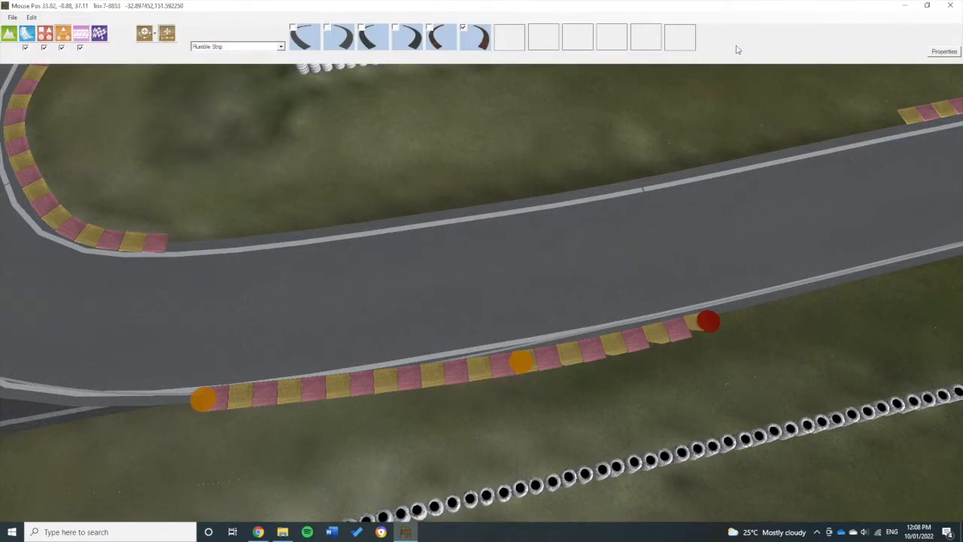
mouse_move(952, 53)
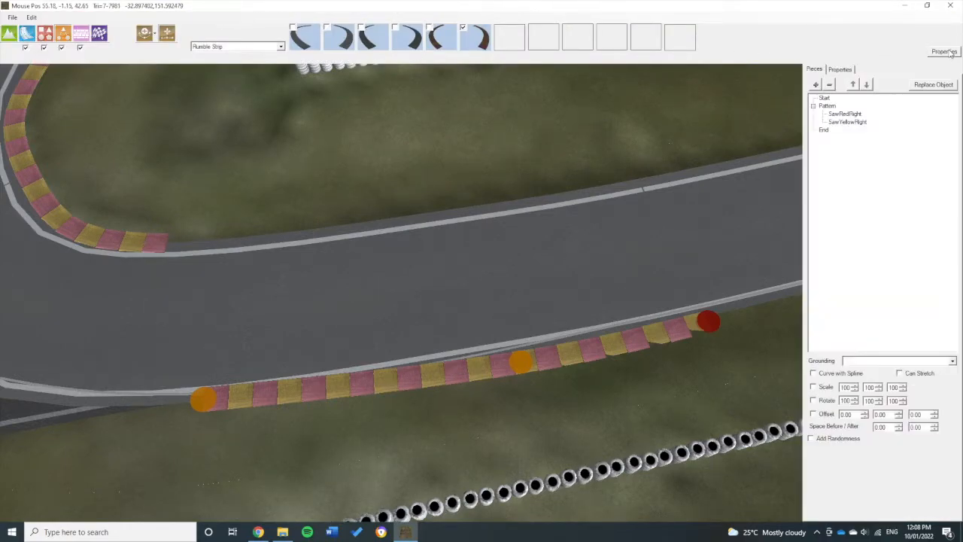
click(828, 106)
click(814, 387)
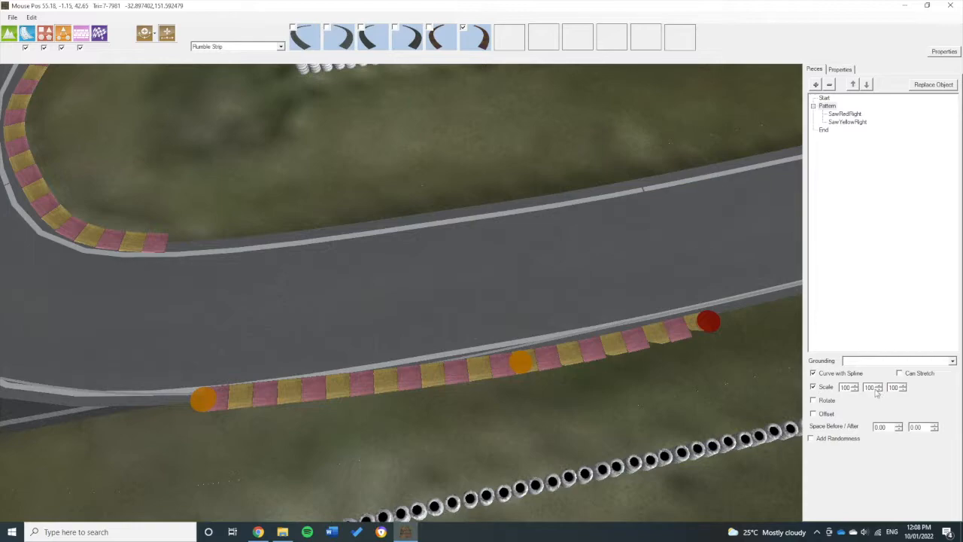
key(Return)
key(Return)
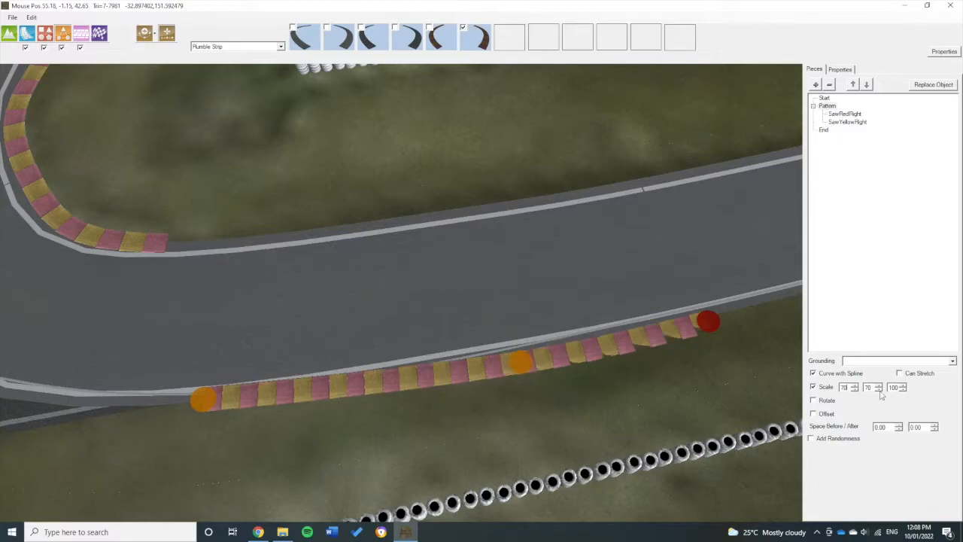
key(Return)
key(space)
Step: Check how the scaled rumble strip sits against the road edge and finish editing it
scroll(549, 364, up, 3)
middle_drag(539, 363, 537, 327)
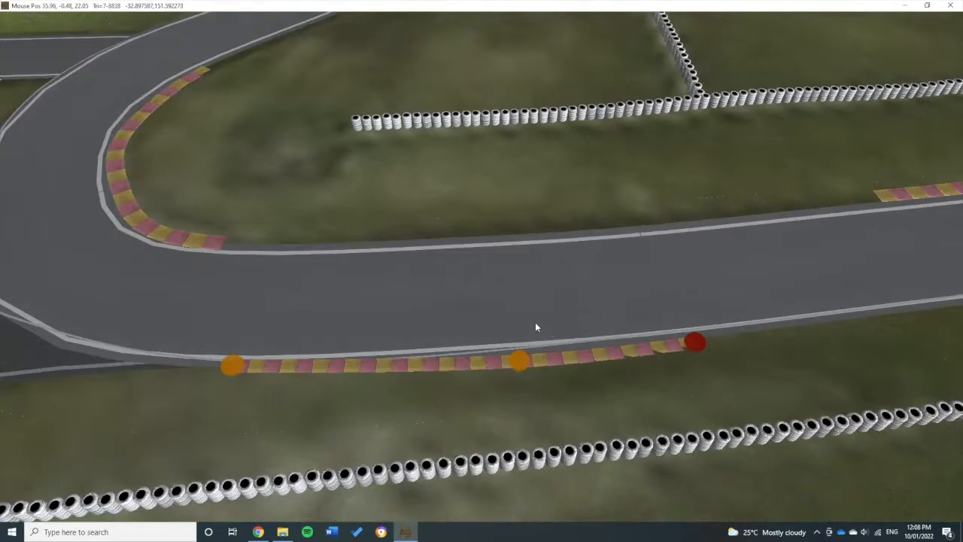
scroll(535, 323, down, 3)
key(space)
key(space)
key(space)
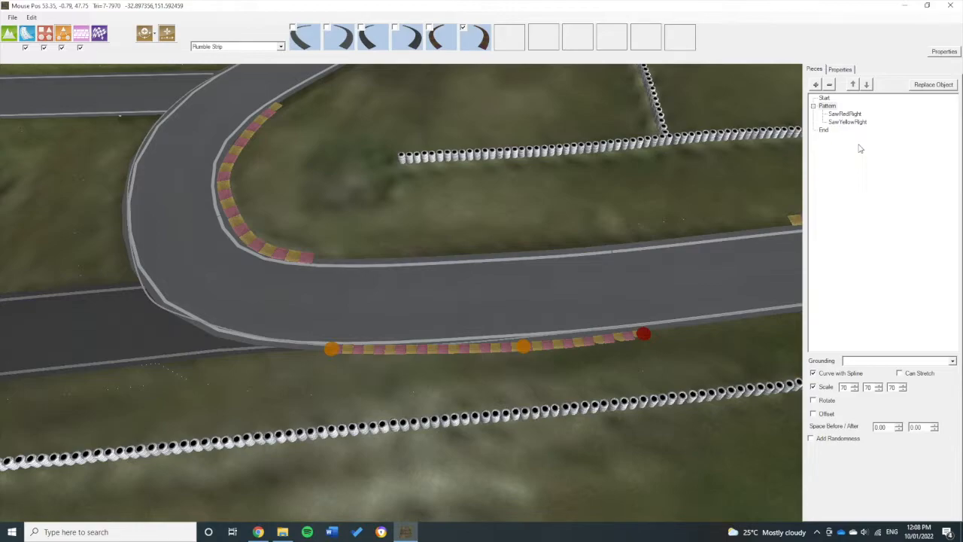
click(153, 34)
click(146, 34)
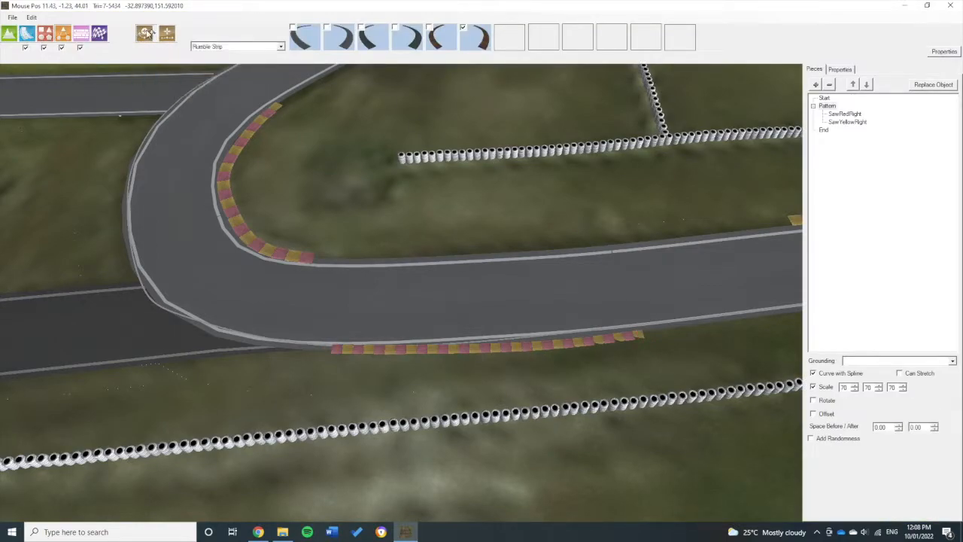
Step: Look over the rumble strips around the whole circuit
scroll(735, 132, down, 3)
right_drag(734, 127, 508, 348)
middle_drag(508, 349, 510, 348)
right_drag(510, 348, 675, 219)
scroll(624, 224, down, 5)
right_drag(485, 237, 662, 227)
right_drag(728, 204, 629, 229)
mouse_move(229, 28)
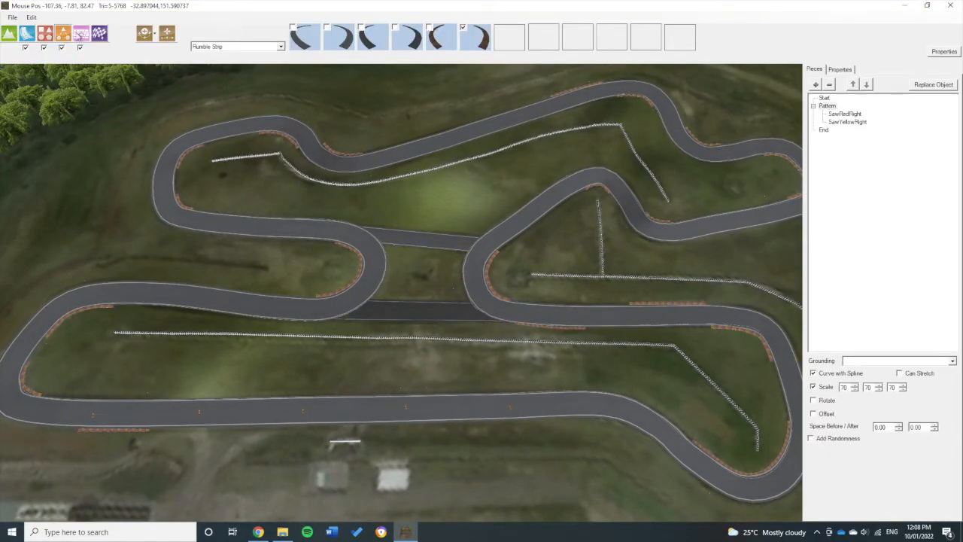
Step: Review the expansion packs included in the project and leave the venue properties without changes
click(31, 18)
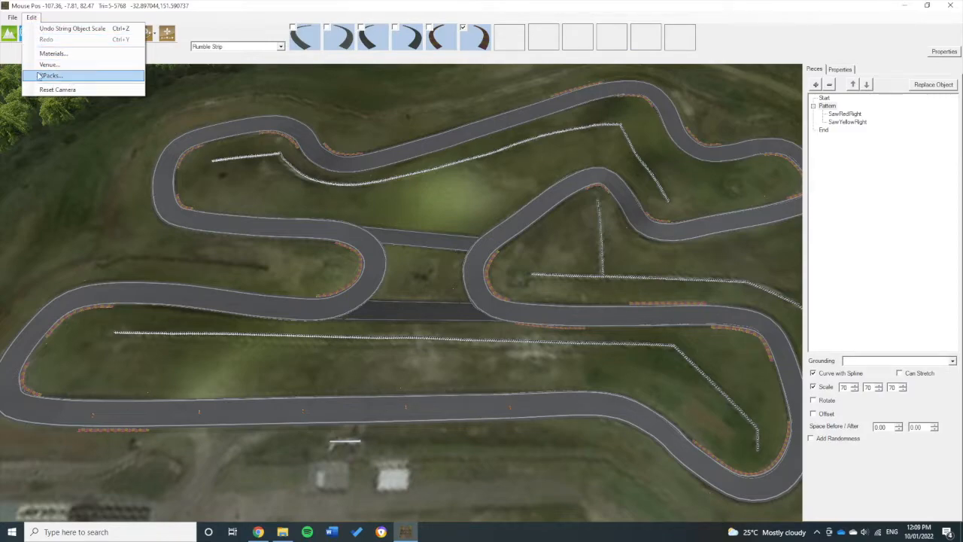
click(68, 76)
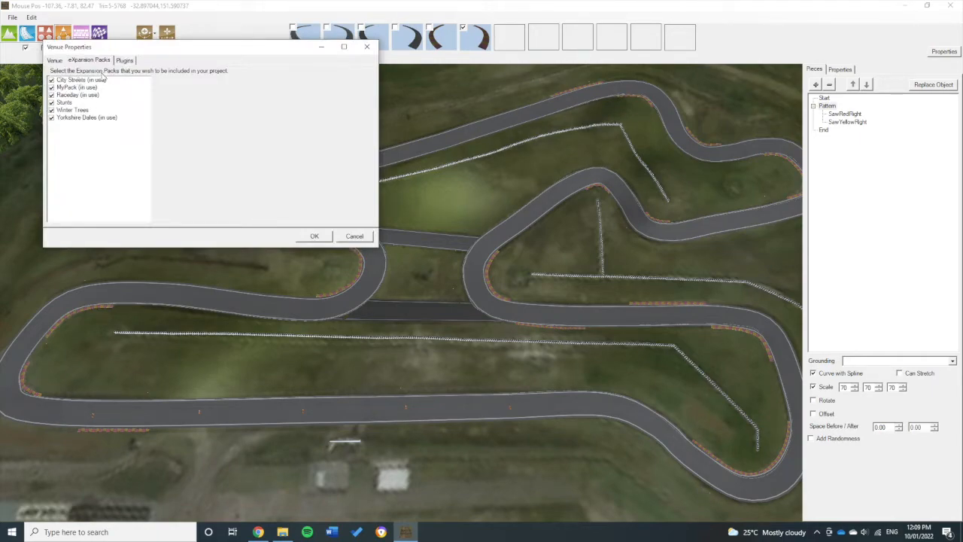
drag(187, 54, 236, 99)
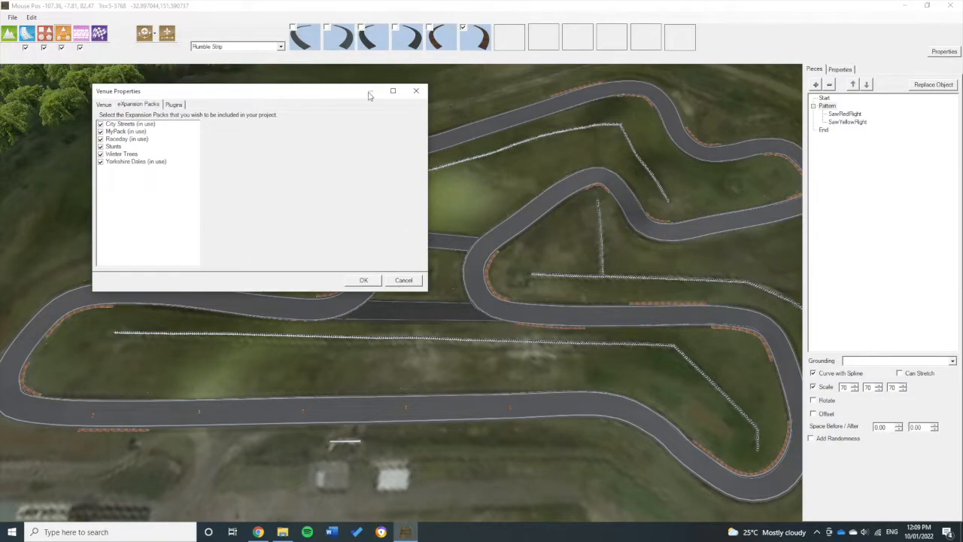
click(116, 154)
click(151, 162)
click(126, 154)
click(128, 147)
click(416, 91)
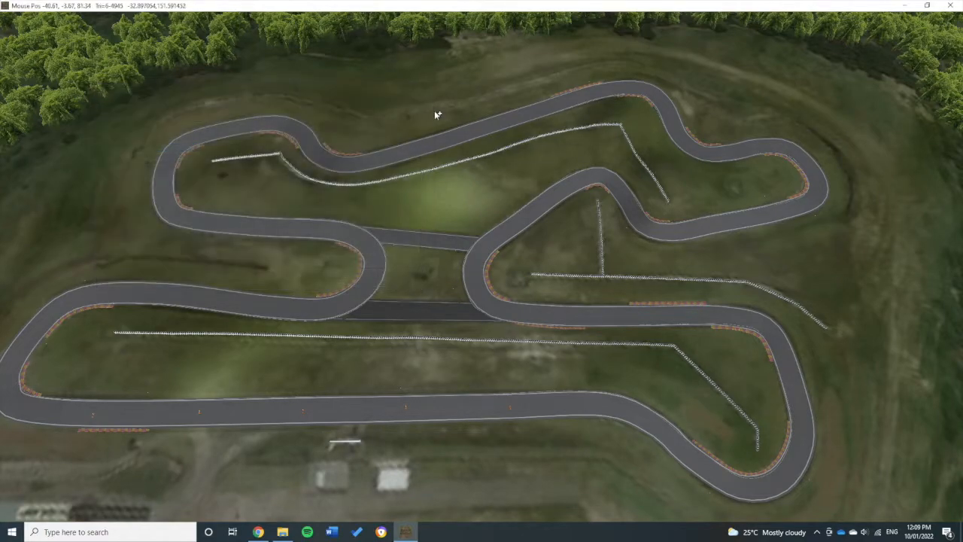
right_drag(419, 129, 502, 135)
middle_drag(501, 135, 515, 179)
right_drag(514, 179, 460, 252)
middle_drag(461, 252, 474, 232)
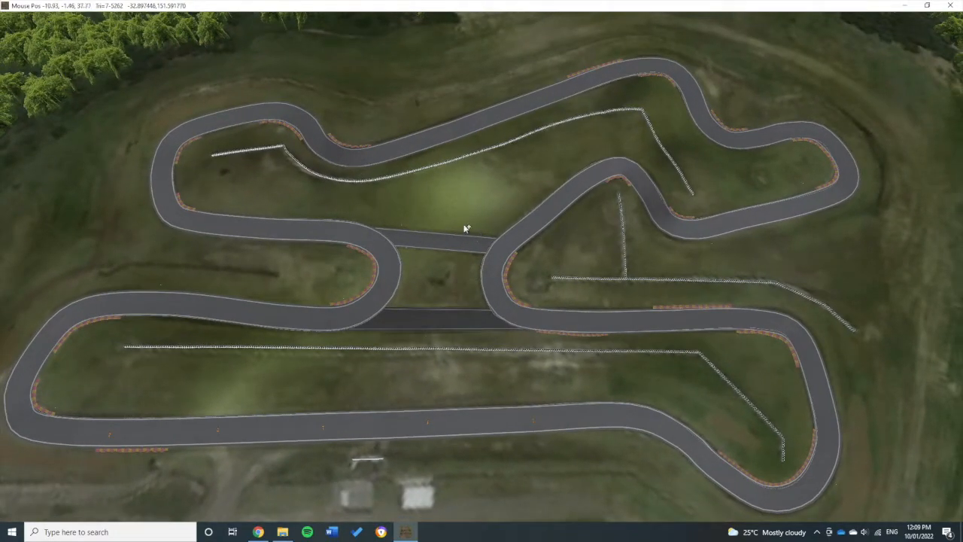
mouse_move(201, 22)
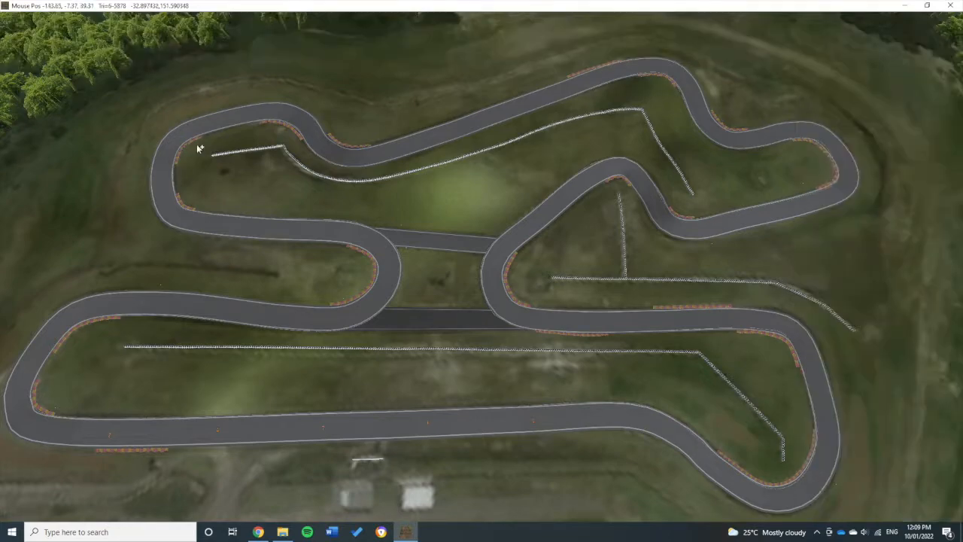
click(31, 17)
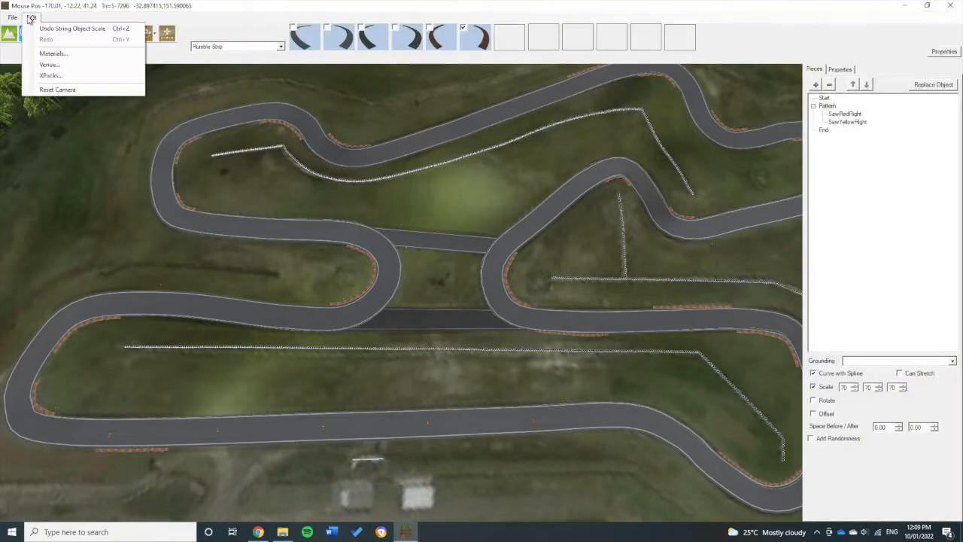
click(30, 20)
Step: Switch to File Explorer and browse the Newcastle Kart project's Raceday pack to its Objects\Cones folder
click(282, 532)
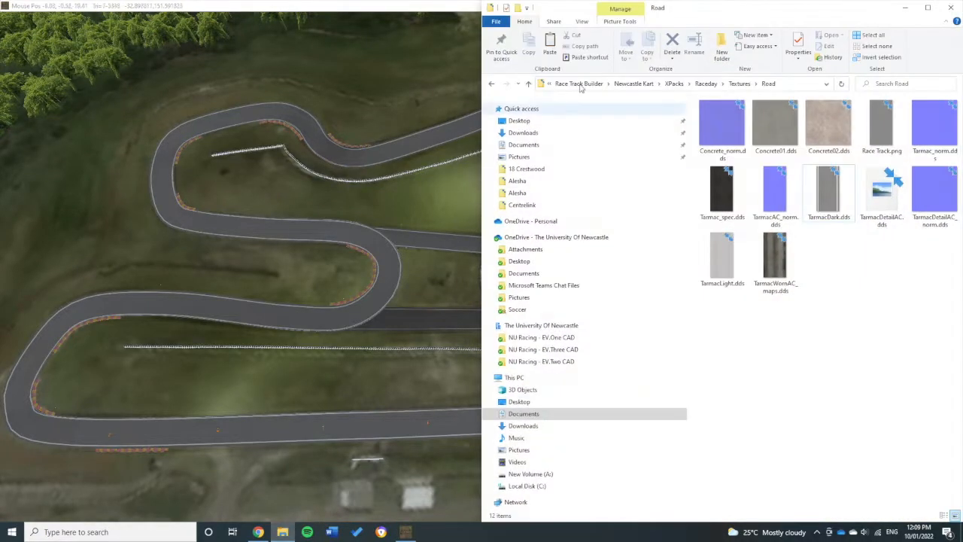
drag(752, 3, 572, 1)
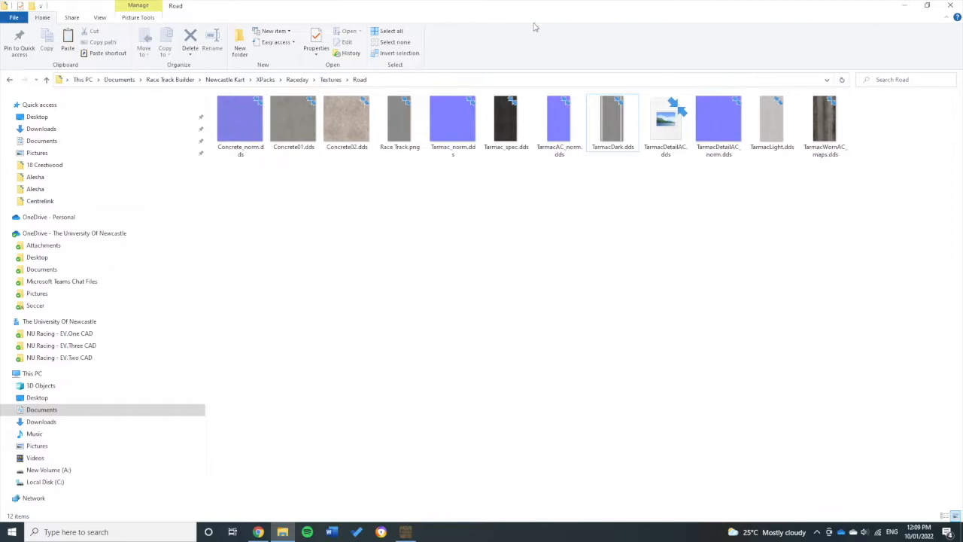
drag(542, 11, 548, 103)
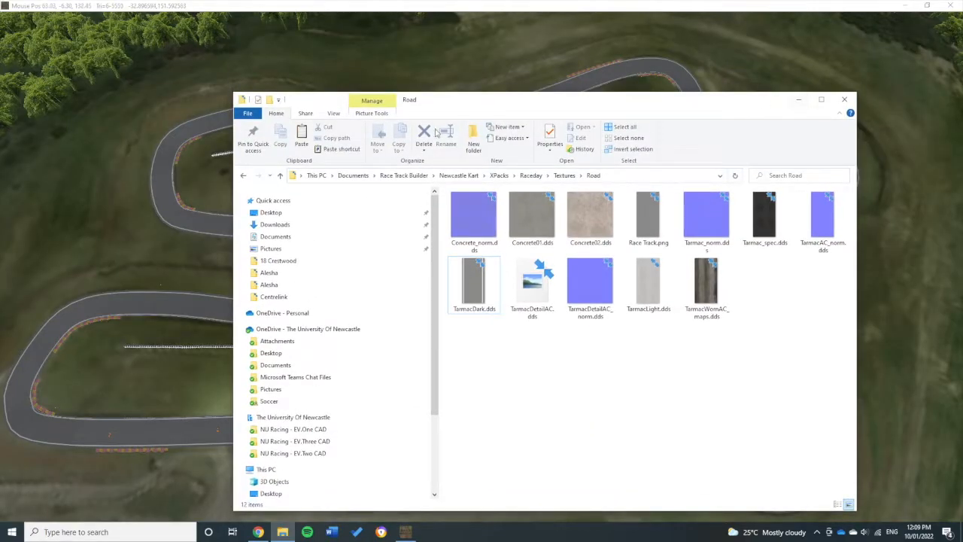
click(499, 175)
double_click(485, 218)
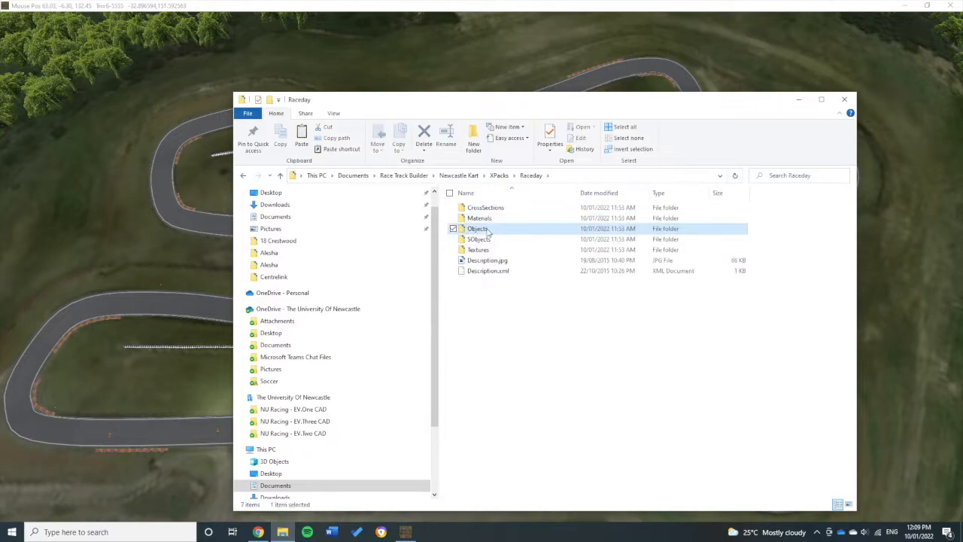
double_click(480, 229)
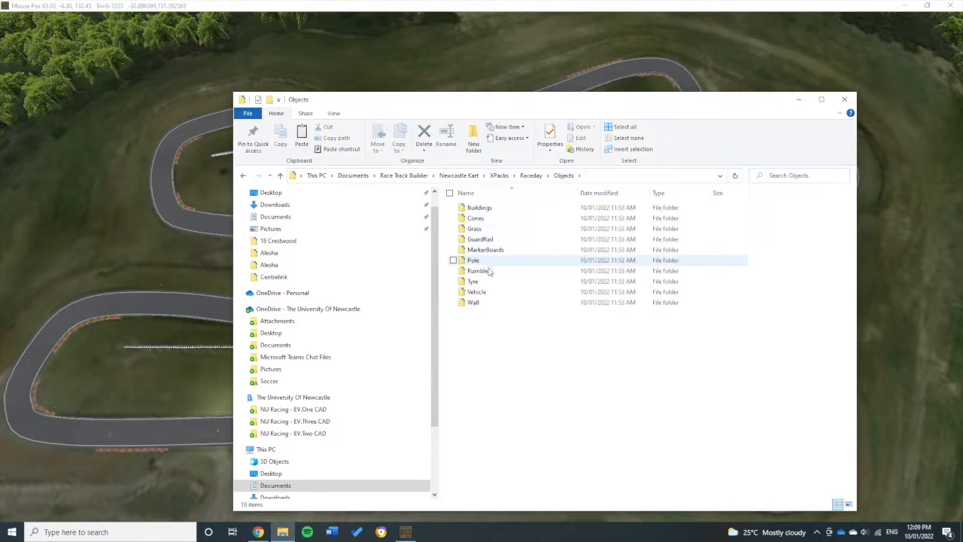
double_click(478, 218)
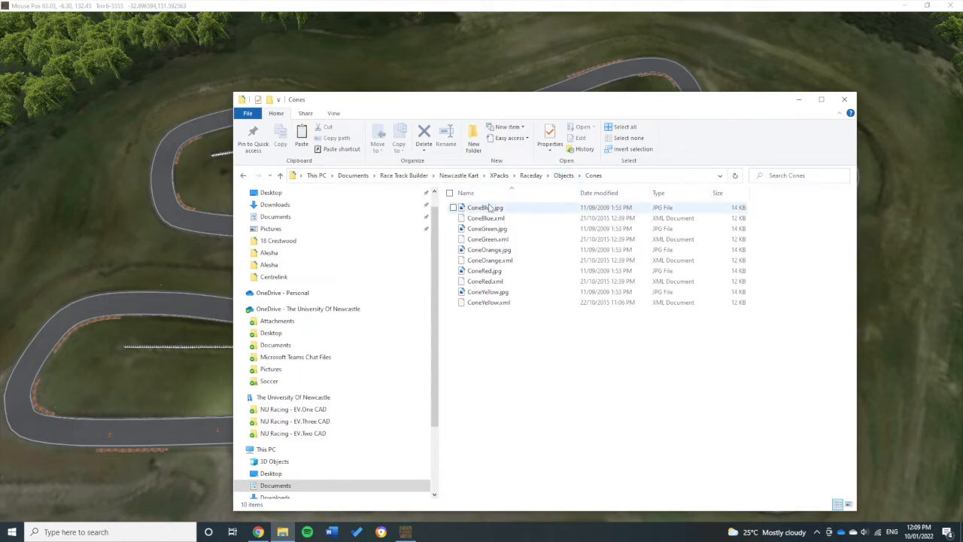
Step: View the cone textures in the Raceday pack's Textures\Objects\Cones folder and return to its Objects folder
click(532, 178)
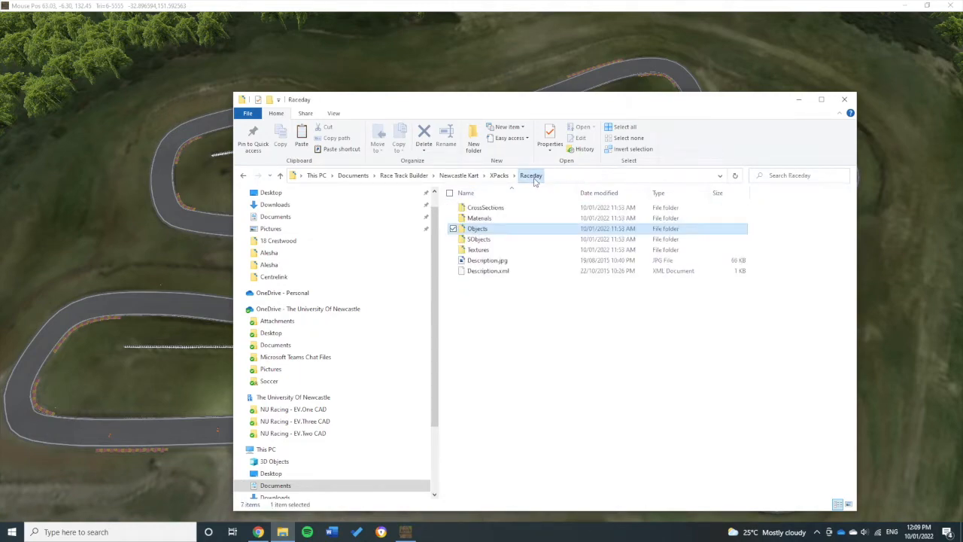
double_click(478, 249)
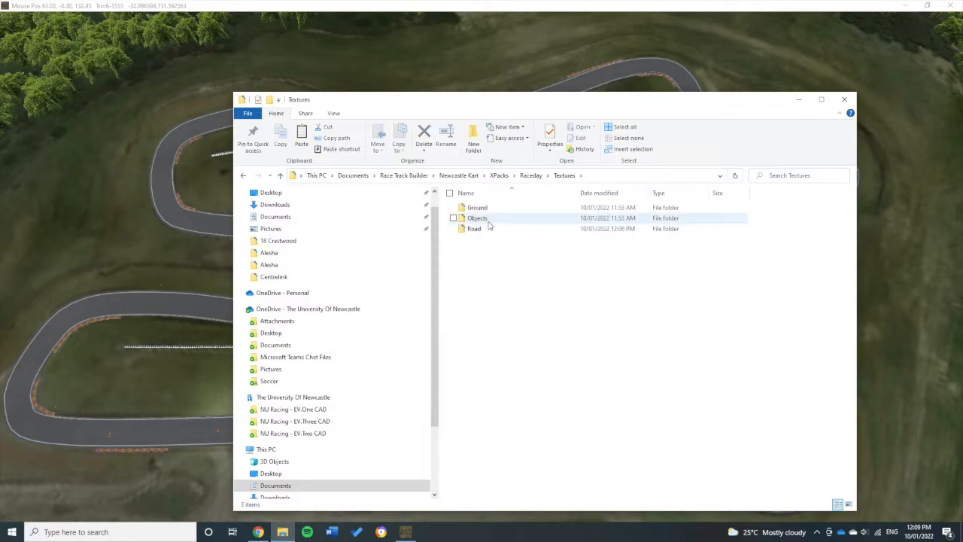
double_click(482, 219)
double_click(487, 220)
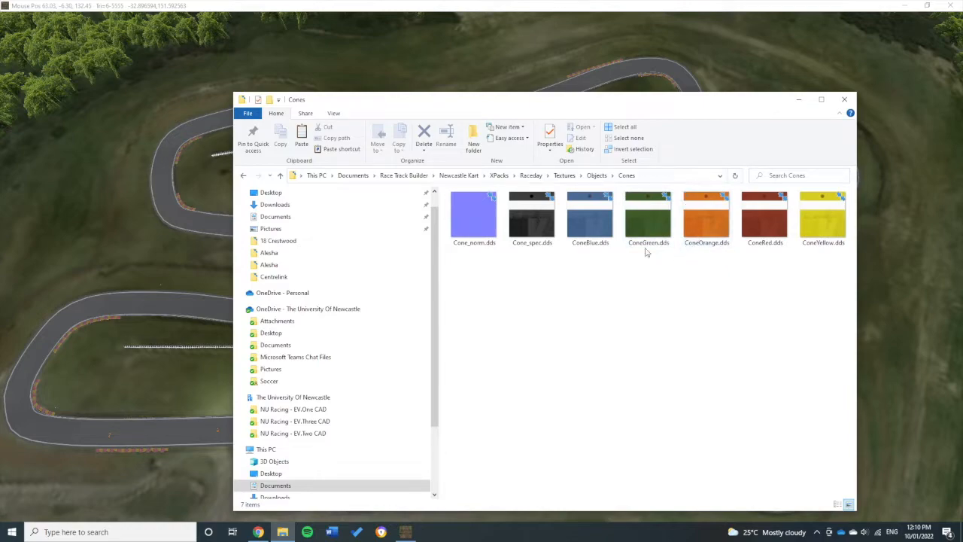
click(597, 176)
Step: Put File Explorer away and briefly bring up the Convertio download page in Chrome
drag(824, 106, 776, 86)
click(800, 82)
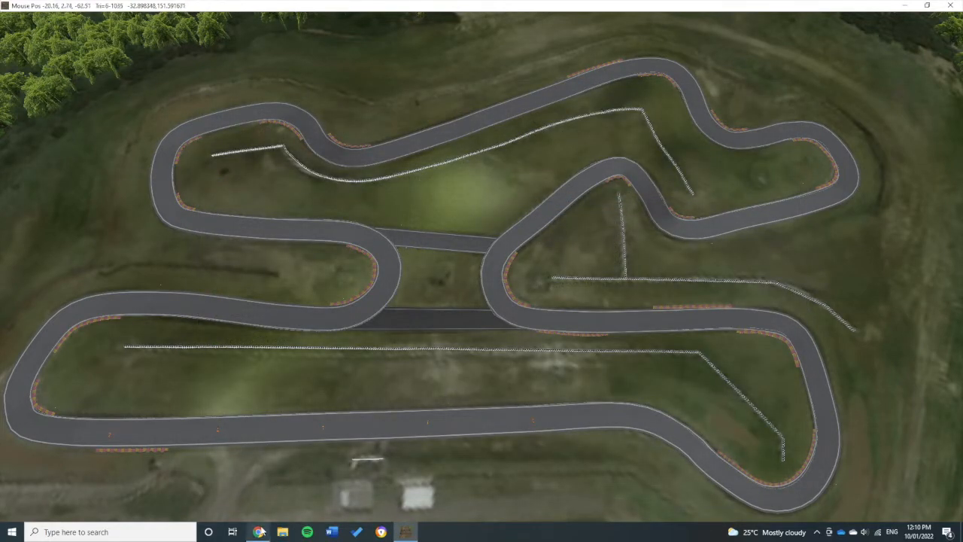
click(259, 532)
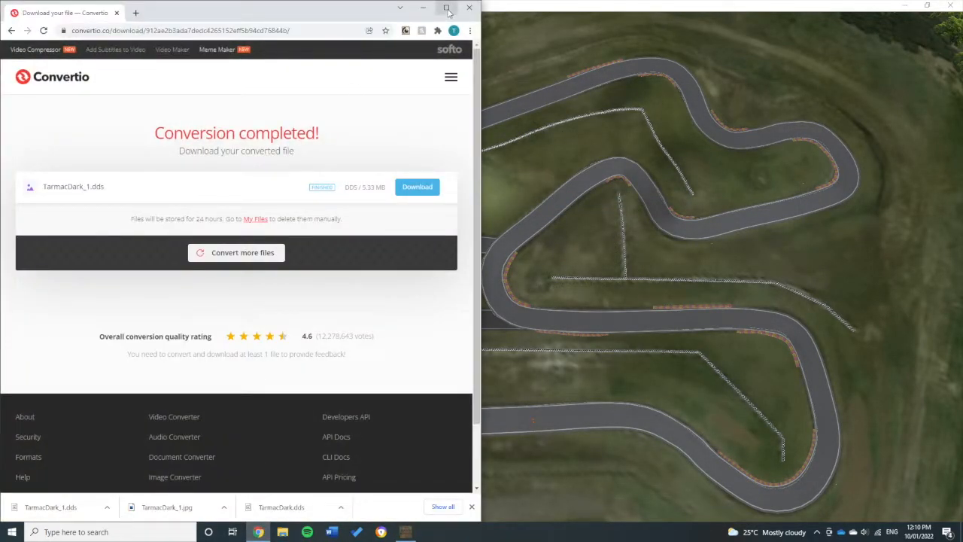
click(423, 8)
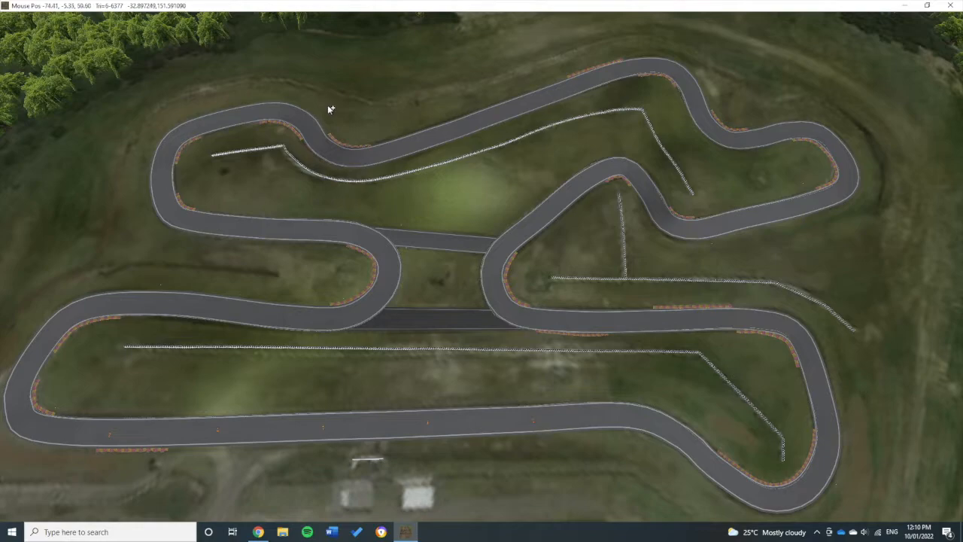
Step: Inspect the whole circuit from above and at several tilted angles
key(Tab)
key(space)
right_drag(590, 371, 670, 332)
scroll(642, 335, down, 1)
scroll(750, 286, down, 1)
right_drag(750, 288, 688, 286)
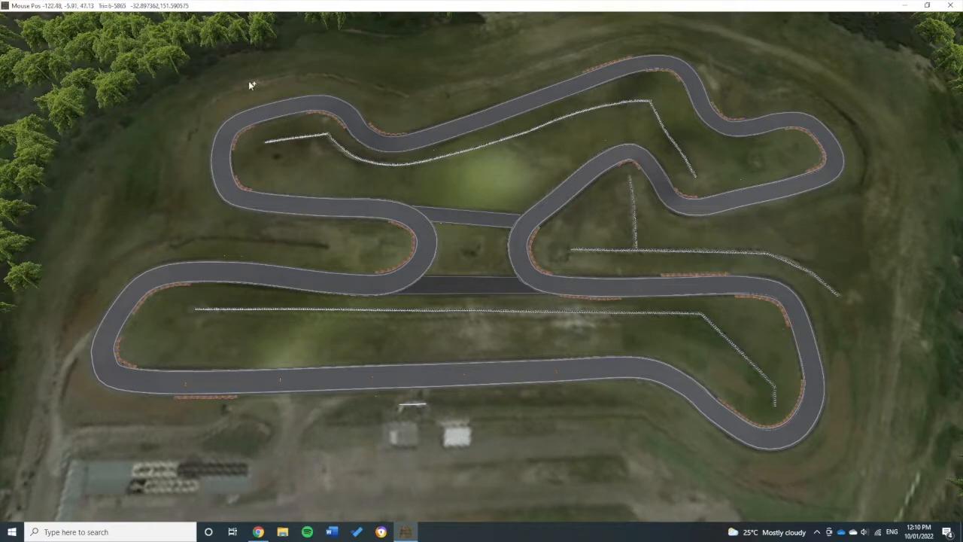
key(Tab)
key(Tab)
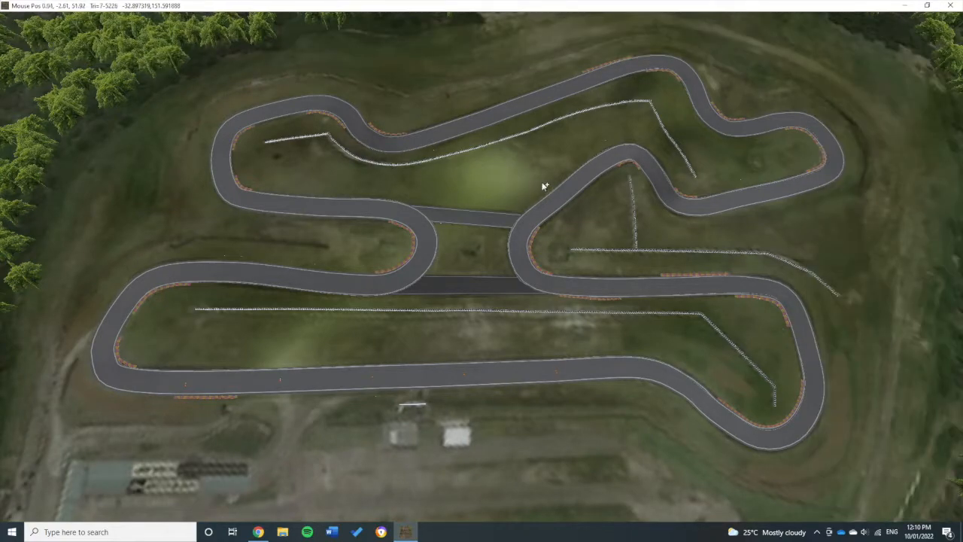
scroll(538, 183, up, 3)
middle_drag(557, 209, 565, 200)
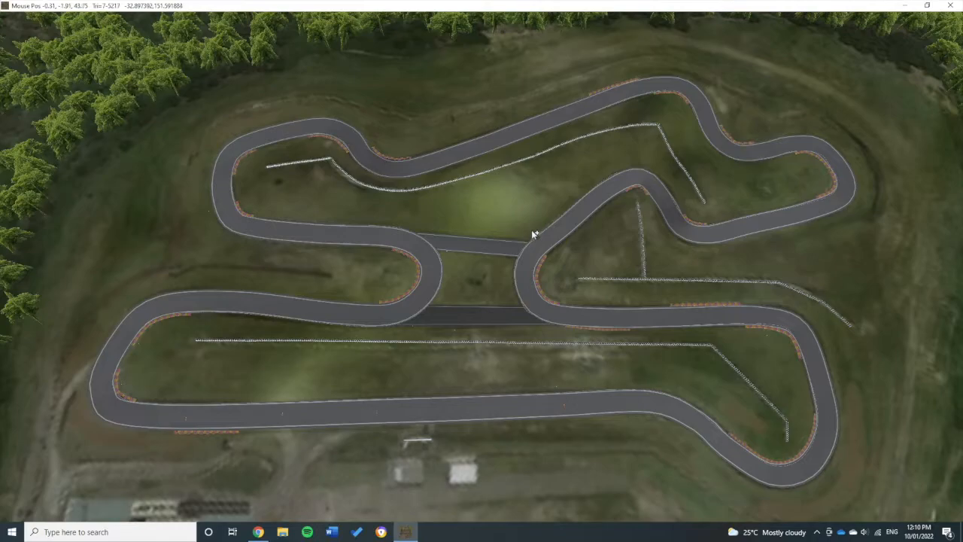
middle_drag(739, 277, 705, 309)
right_drag(706, 309, 658, 200)
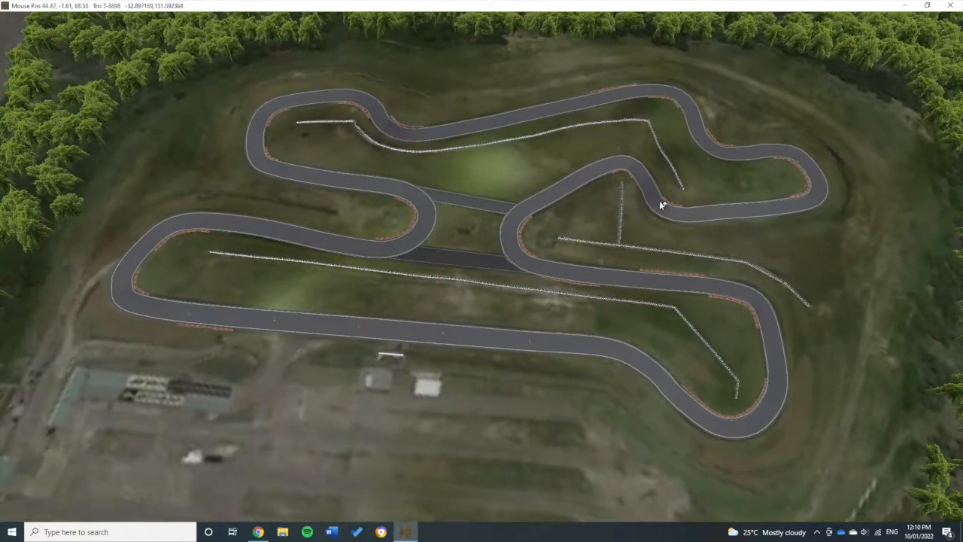
middle_drag(650, 259, 605, 212)
right_drag(605, 212, 625, 265)
key(Tab)
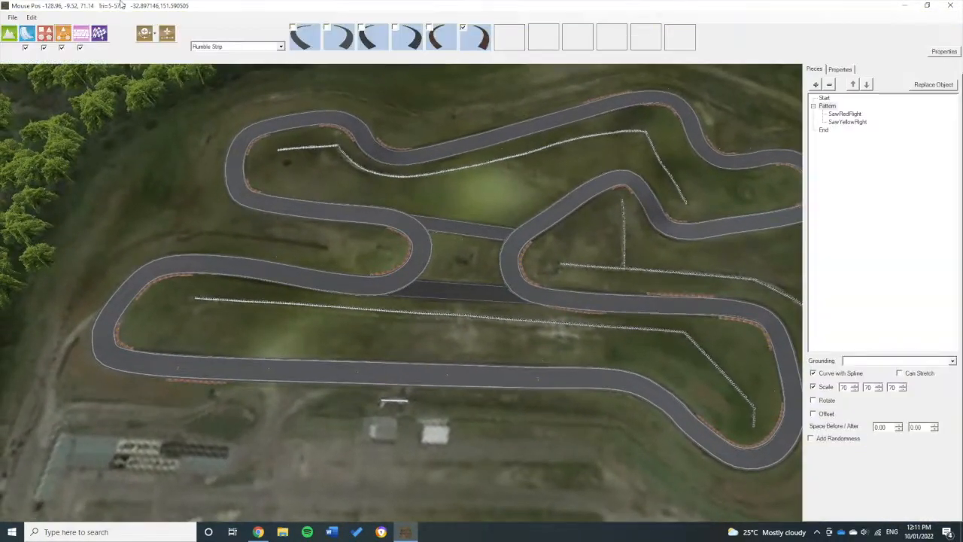
key(Tab)
key(Tab)
key(Tab)
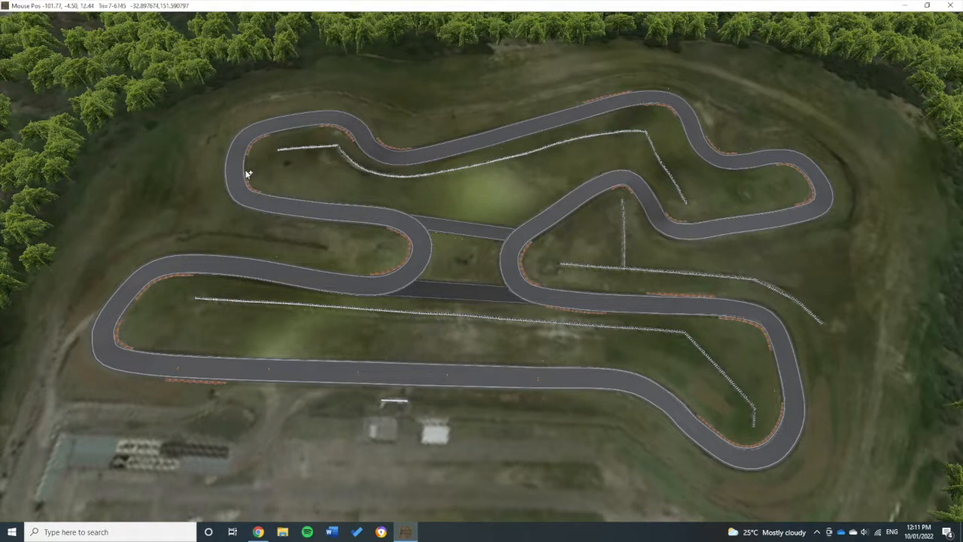
key(Tab)
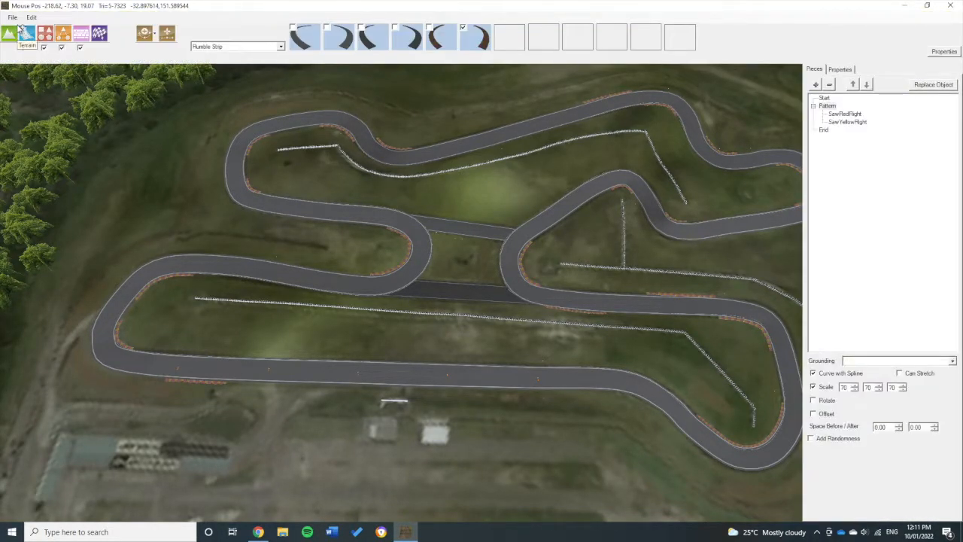